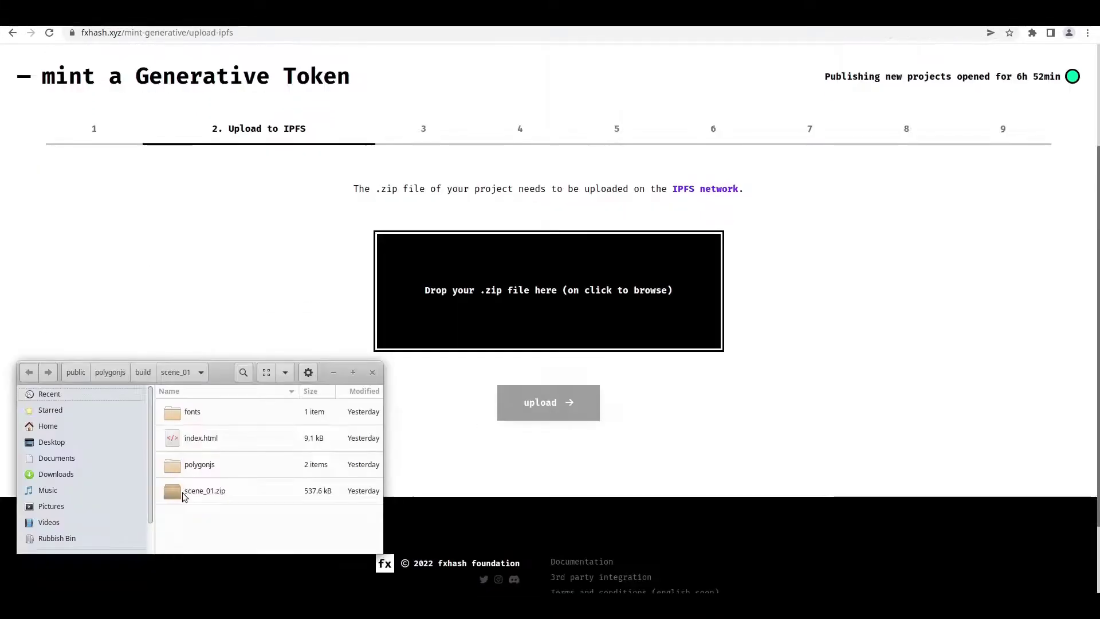
- Drop scene_01.zip onto the fxhash upload zone and start the IPFS upload
{"action": "left_click_drag", "start_coordinate": [184, 497], "coordinate": [553, 293]}
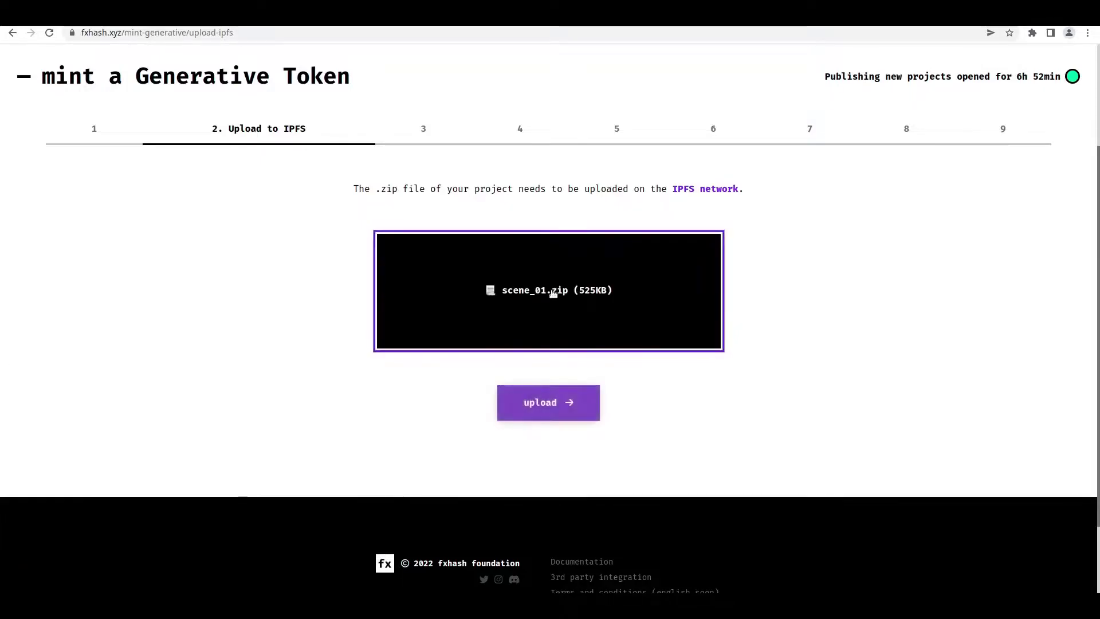
{"action": "left_click", "coordinate": [560, 413]}
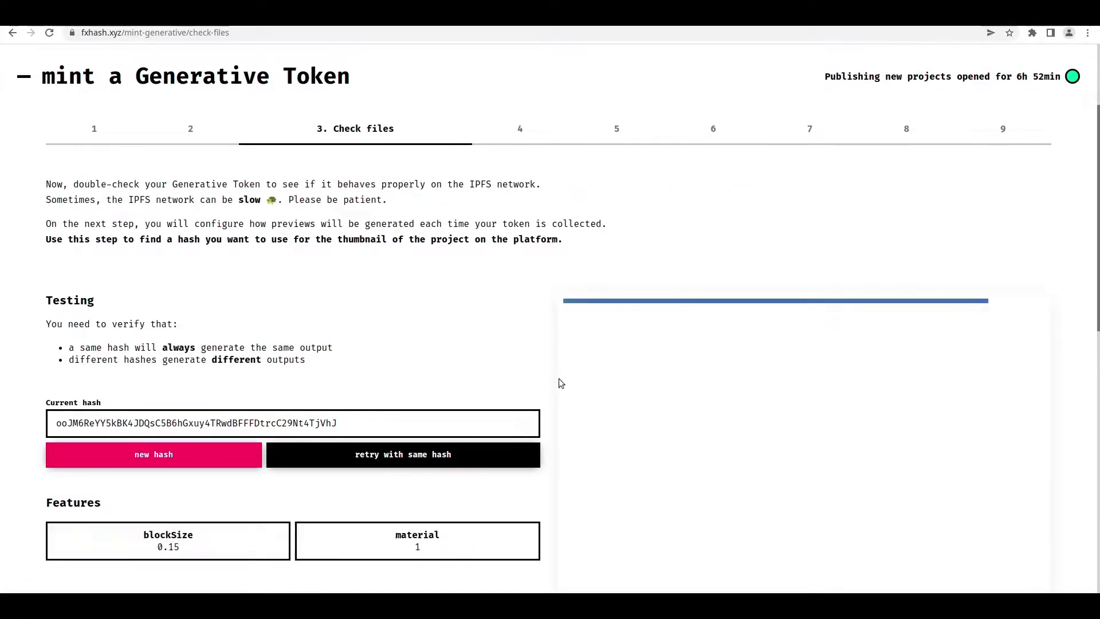
{"action": "scroll", "coordinate": [545, 348], "scroll_direction": "down", "scroll_amount": 2}
{"action": "scroll", "coordinate": [545, 349], "scroll_direction": "down", "scroll_amount": 2}
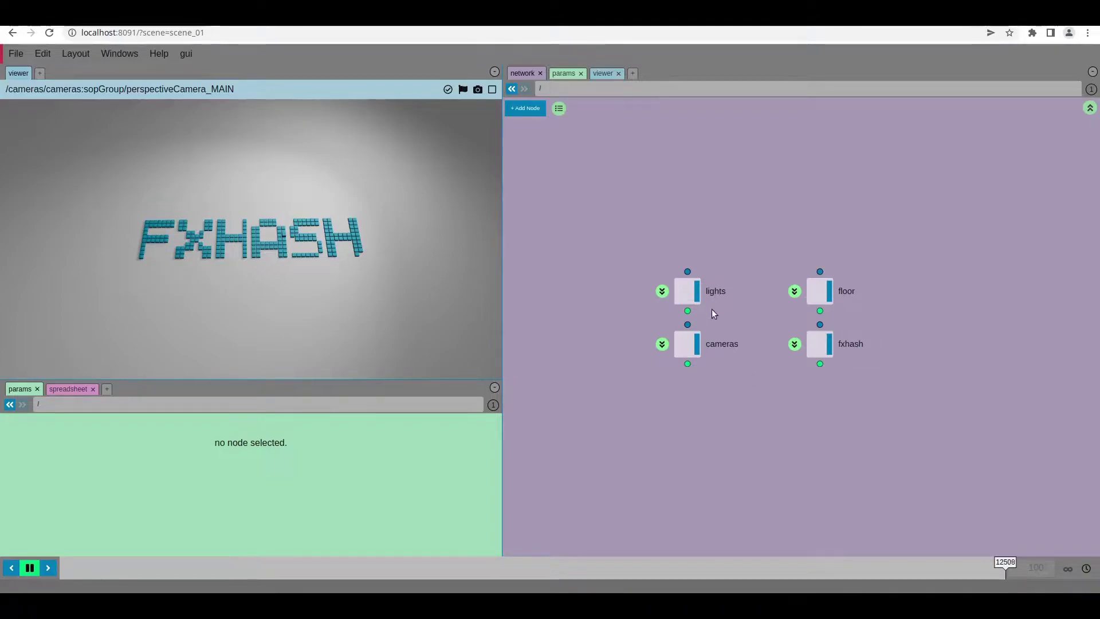
- Enter the fxhash subnetwork and inspect the transform6 and attribPromote1 node parameters
{"action": "left_click", "coordinate": [794, 344]}
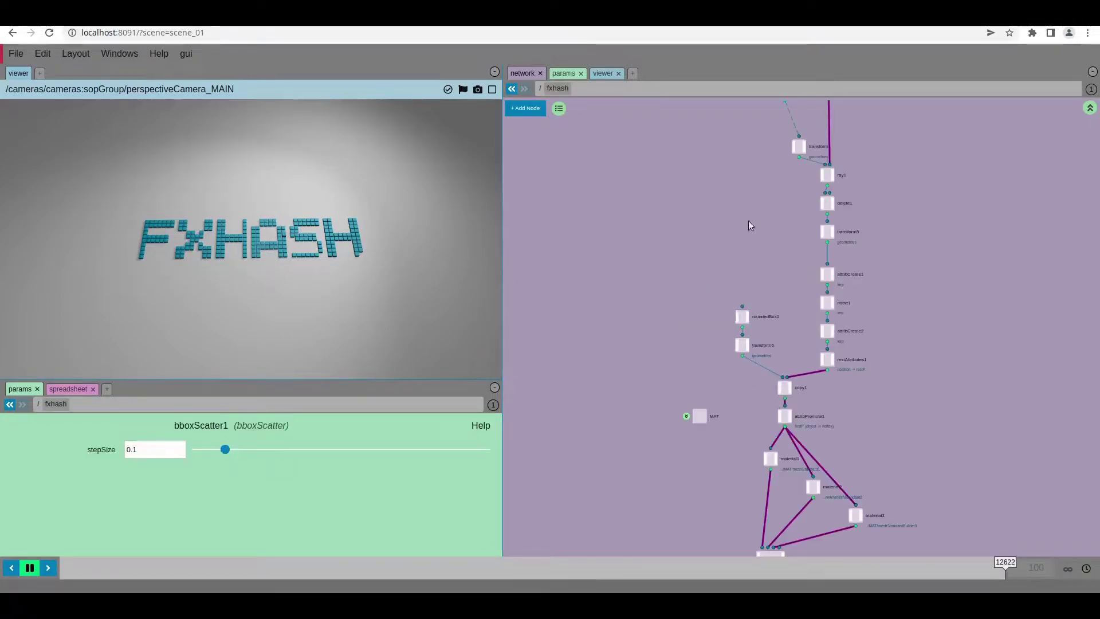
{"action": "scroll", "coordinate": [702, 381], "scroll_direction": "down", "scroll_amount": 2}
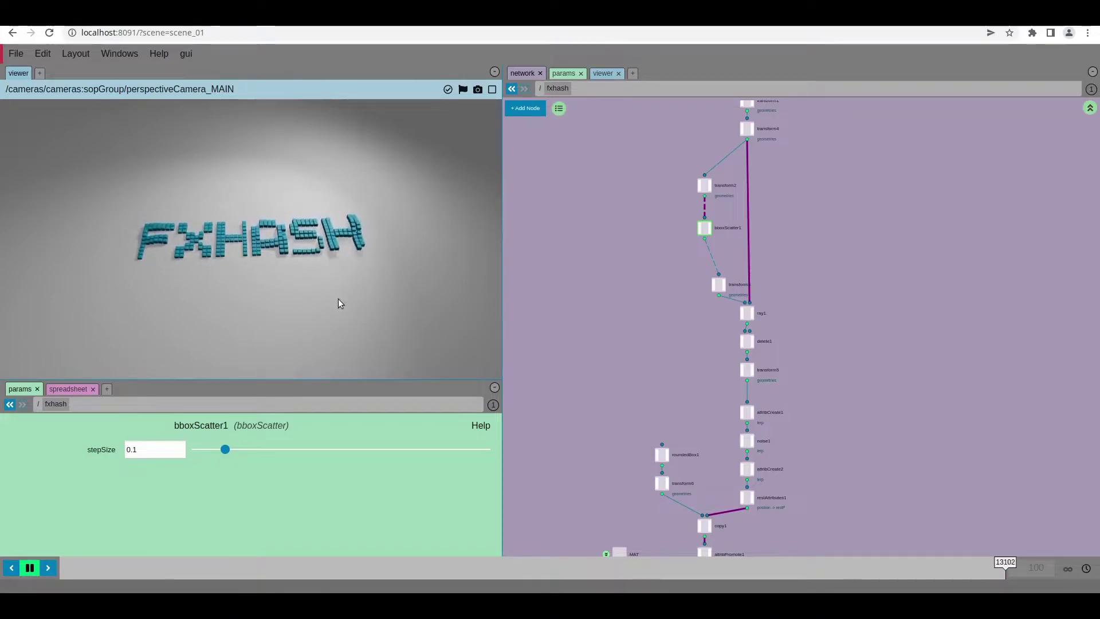
{"action": "left_click_drag", "start_coordinate": [656, 347], "coordinate": [646, 228]}
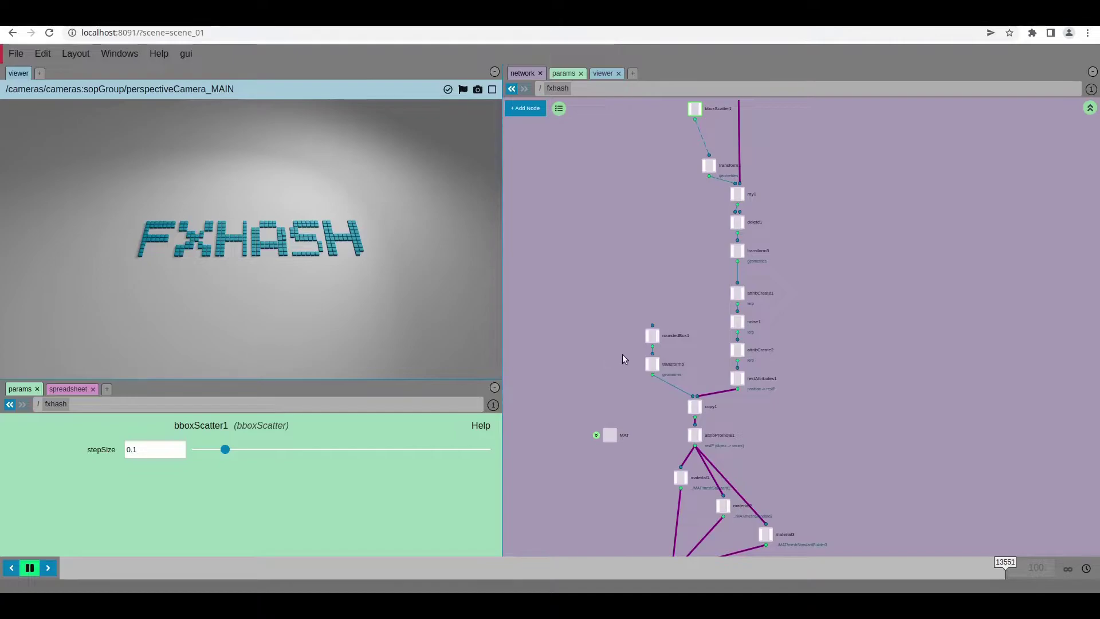
{"action": "scroll", "coordinate": [643, 391], "scroll_direction": "down", "scroll_amount": 1}
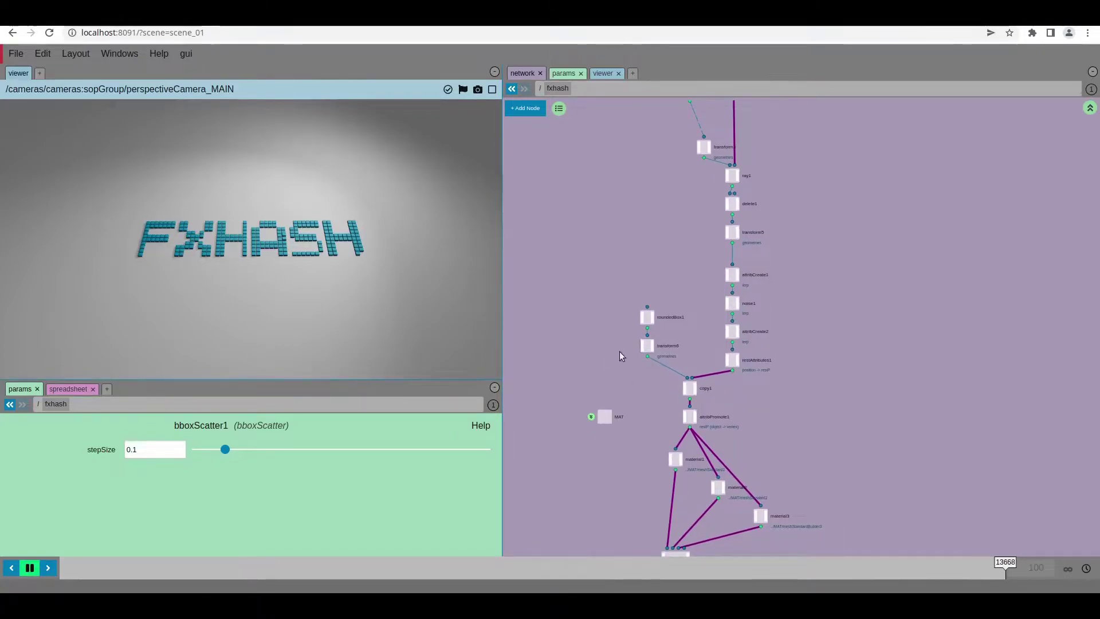
{"action": "left_click", "coordinate": [648, 345]}
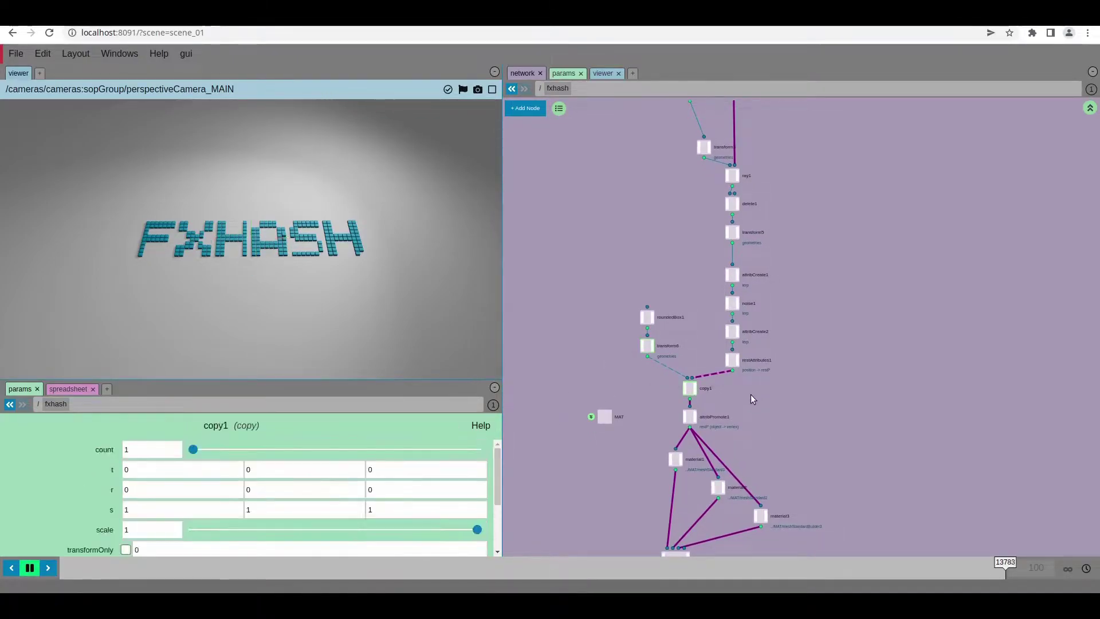
{"action": "scroll", "coordinate": [744, 364], "scroll_direction": "down", "scroll_amount": 3}
{"action": "left_click", "coordinate": [679, 371]}
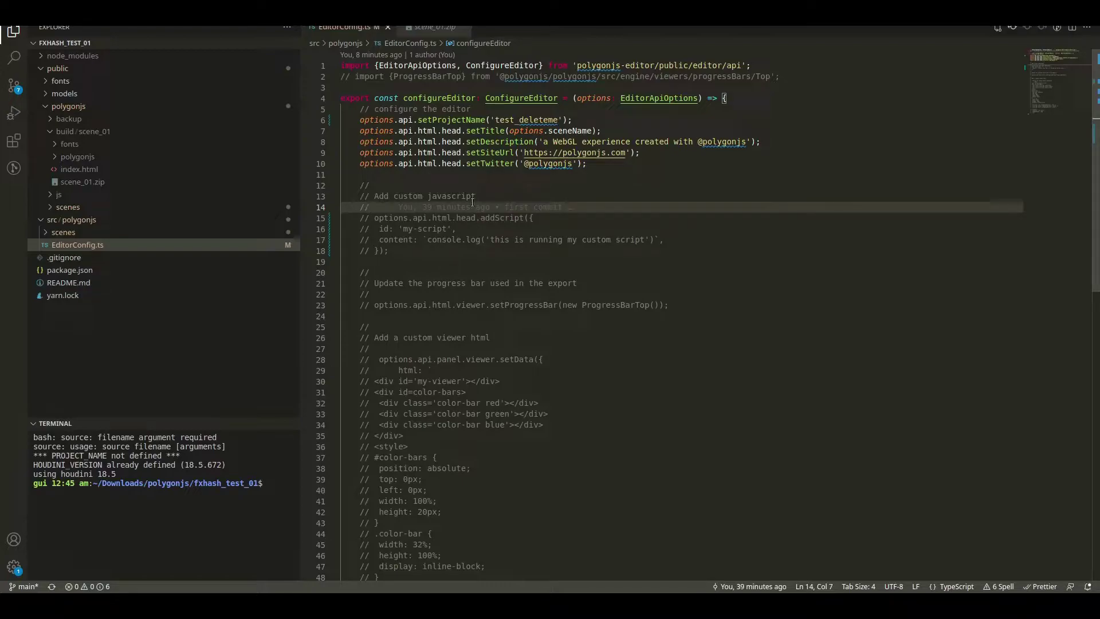
- Uncomment the addScript block in EditorConfig.ts, replace console.log with alert, and save
{"action": "left_click", "coordinate": [410, 252]}
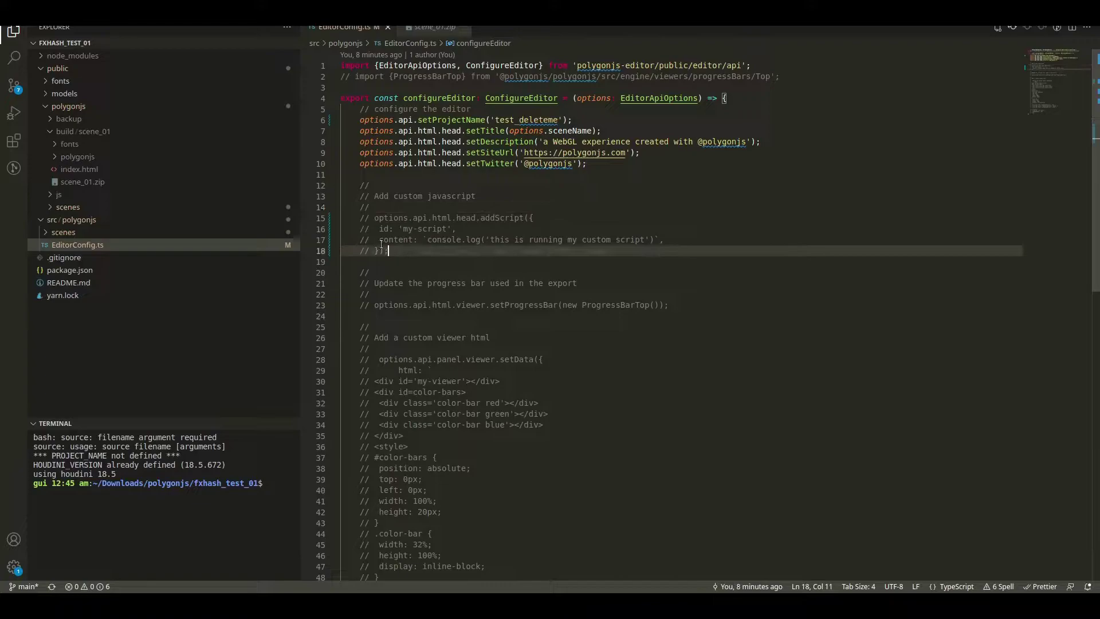
{"action": "key", "text": "shift+Up"}
{"action": "key", "text": "shift+Up"}
{"action": "key", "text": "shift+Up"}
{"action": "key", "text": "shift+Home"}
{"action": "key", "text": "shift+Home"}
{"action": "key", "text": "ctrl+slash"}
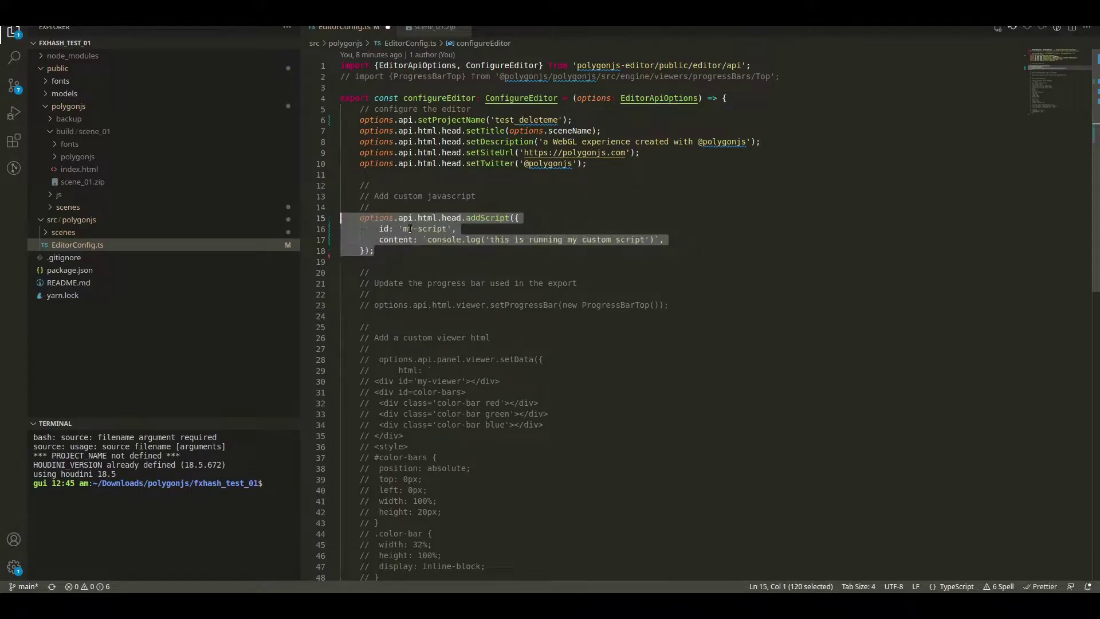
{"action": "left_click", "coordinate": [428, 240]}
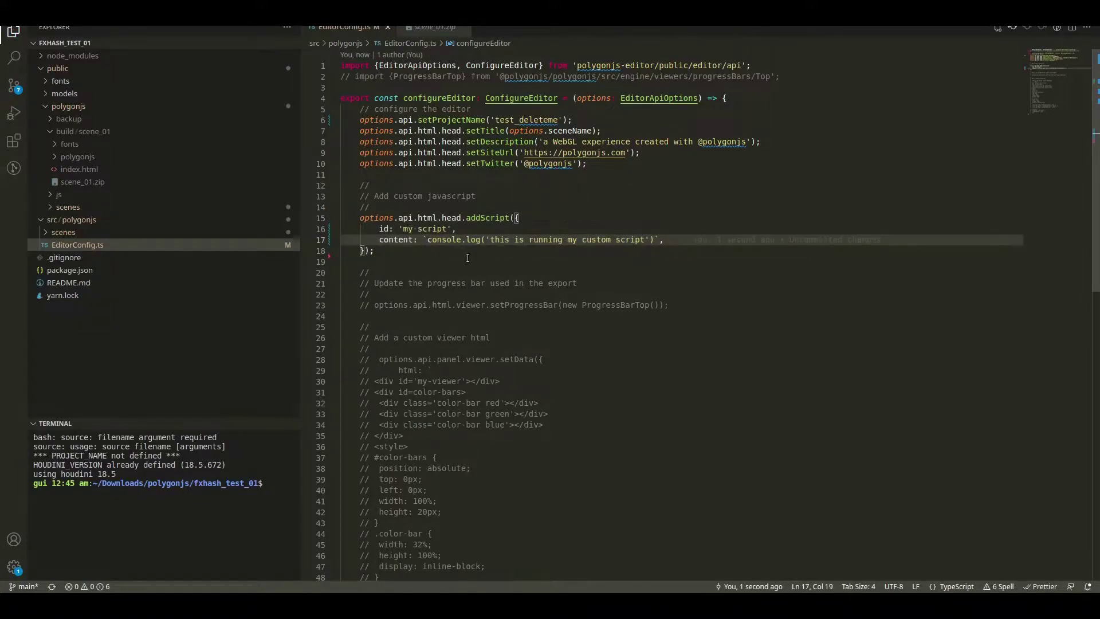
{"action": "left_click_drag", "start_coordinate": [427, 239], "coordinate": [485, 239]}
{"action": "type", "text": "aler('t"}
{"action": "key", "text": "ctrl+s"}
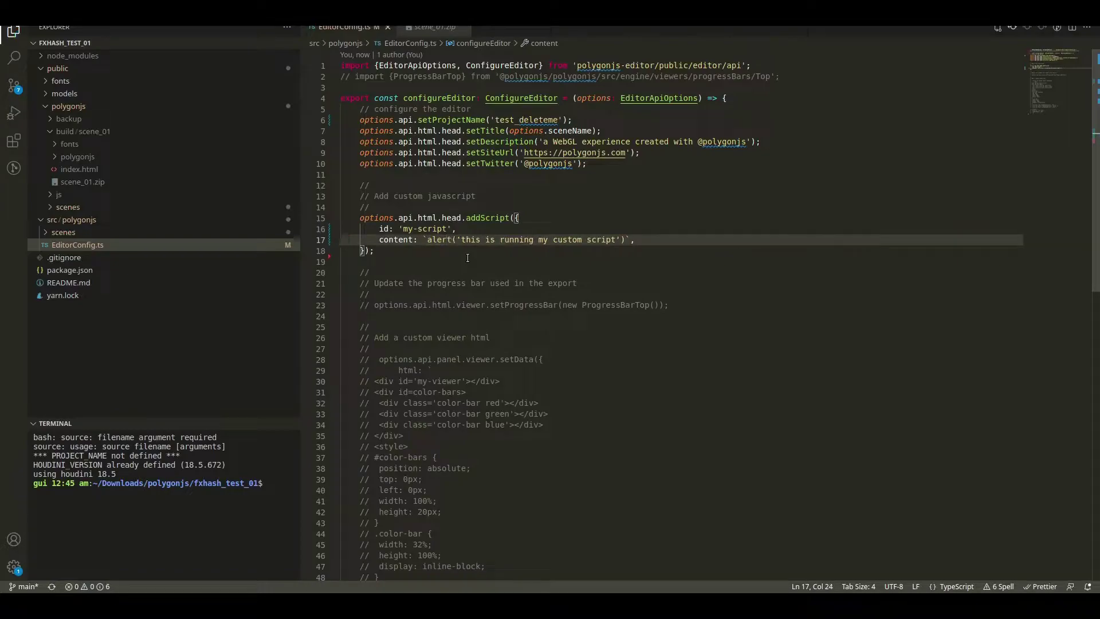
- Reload the Polygonjs editor page, dismiss the custom script alert, and select the alert call back in the code
{"action": "key", "text": "alt+Tab"}
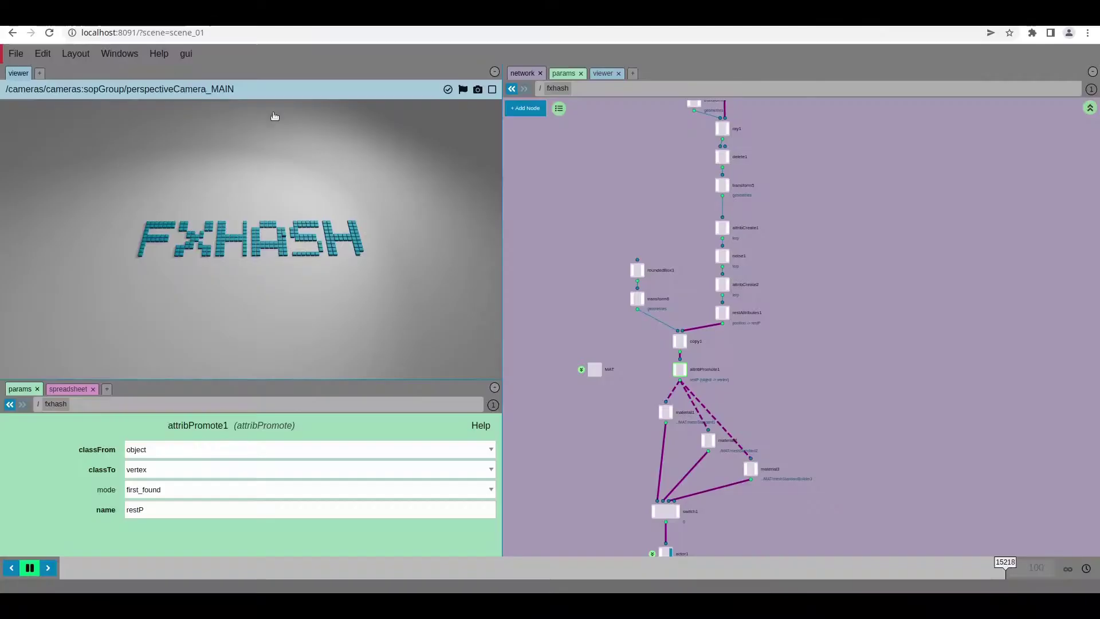
{"action": "key", "text": "ctrl+r"}
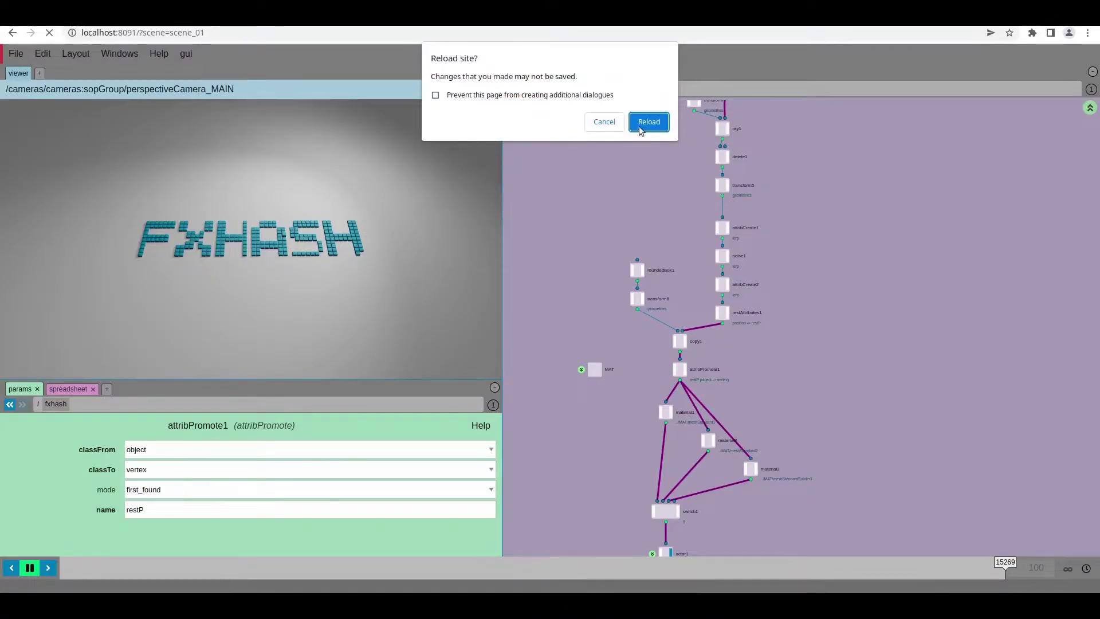
{"action": "left_click", "coordinate": [648, 121]}
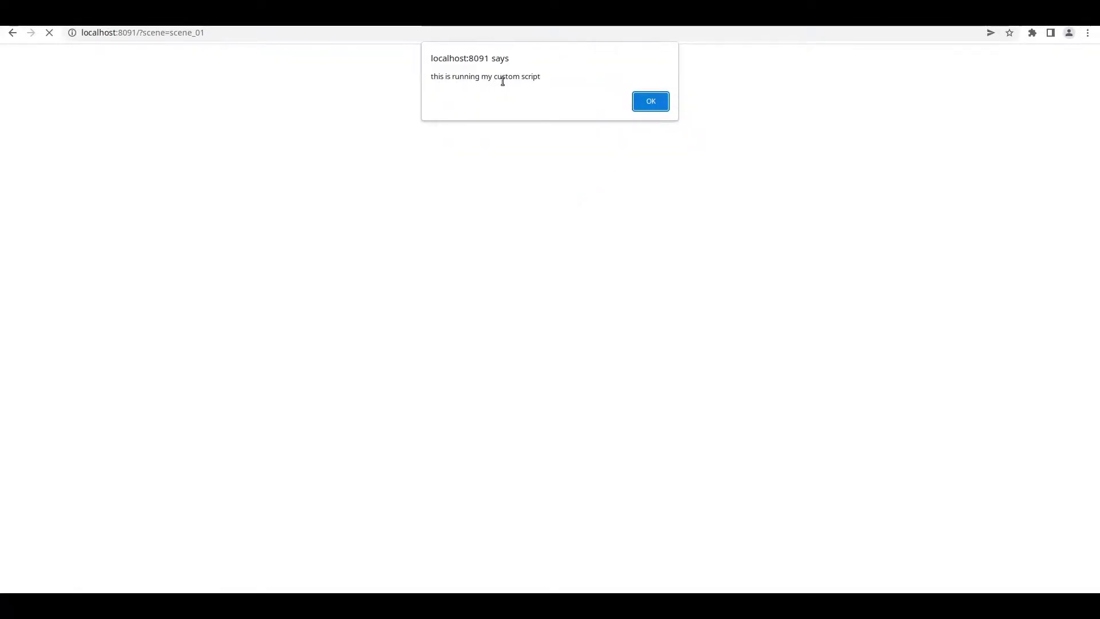
{"action": "left_click", "coordinate": [650, 102]}
{"action": "key", "text": "alt+Tab"}
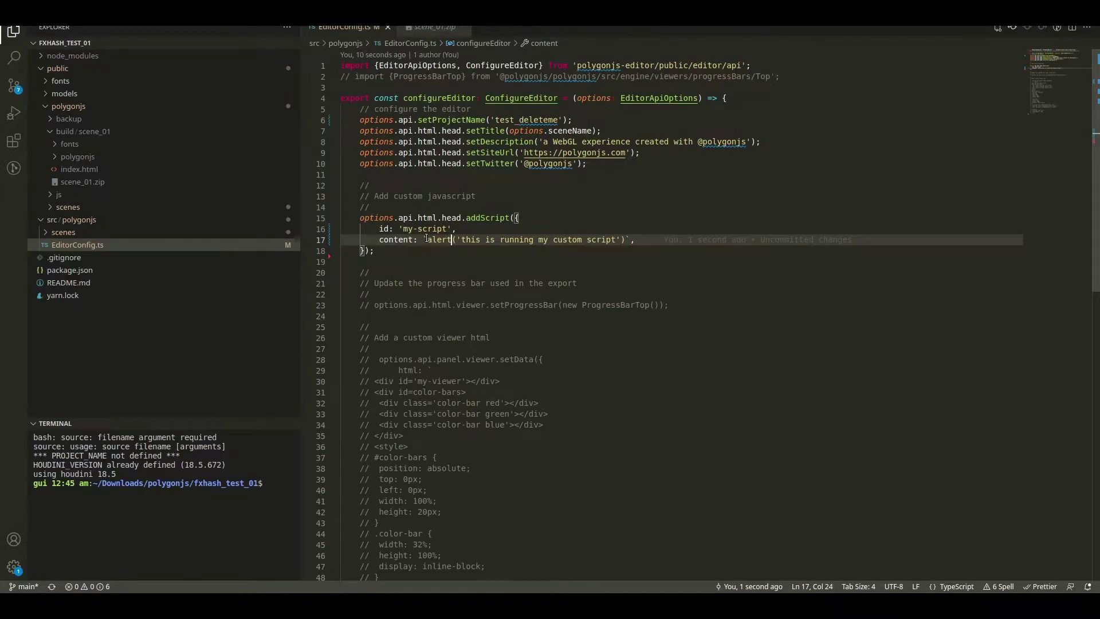
{"action": "left_click_drag", "start_coordinate": [427, 239], "coordinate": [624, 239]}
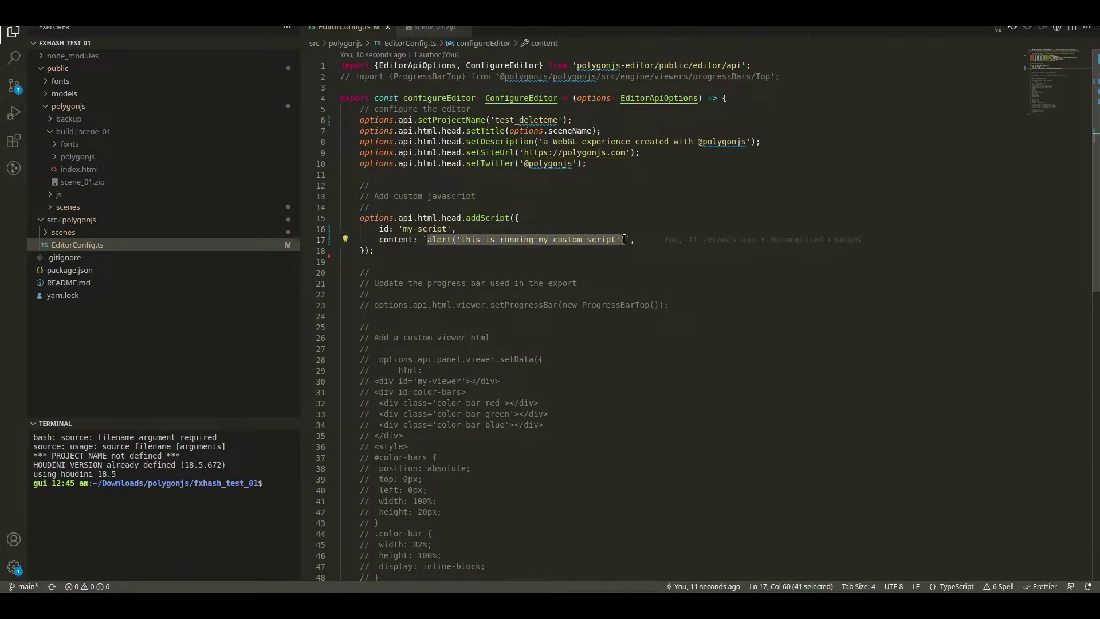
- Replace the alert call with the fxhash code snippet copied from the documentation
{"action": "key", "text": "ctrl+x"}
{"action": "key", "text": "alt+Tab"}
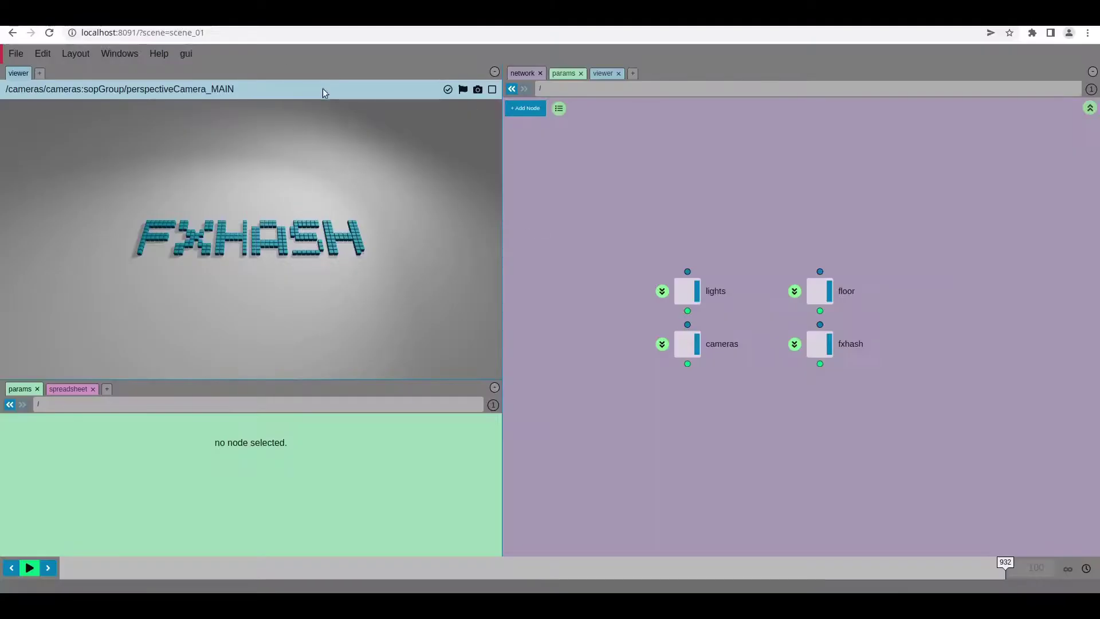
{"action": "key", "text": "alt+grave"}
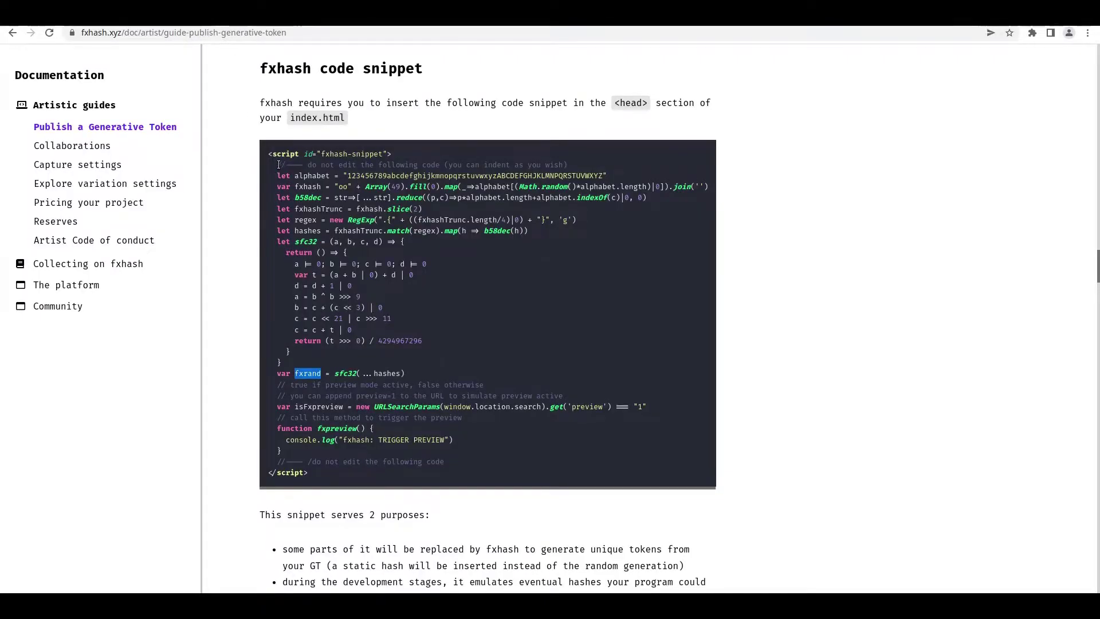
{"action": "mouse_move", "coordinate": [277, 164]}
{"action": "left_mouse_down"}
{"action": "mouse_move", "coordinate": [315, 276]}
{"action": "mouse_move", "coordinate": [297, 473]}
{"action": "mouse_move", "coordinate": [444, 463]}
{"action": "left_mouse_up"}
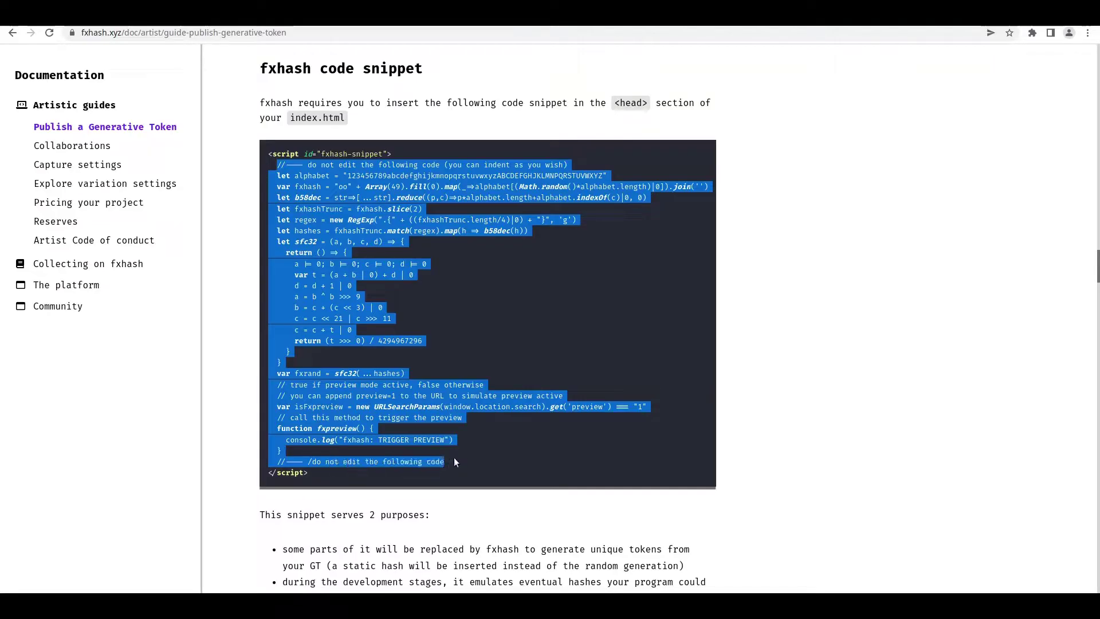
{"action": "key", "text": "alt+Tab"}
{"action": "key", "text": "ctrl+v"}
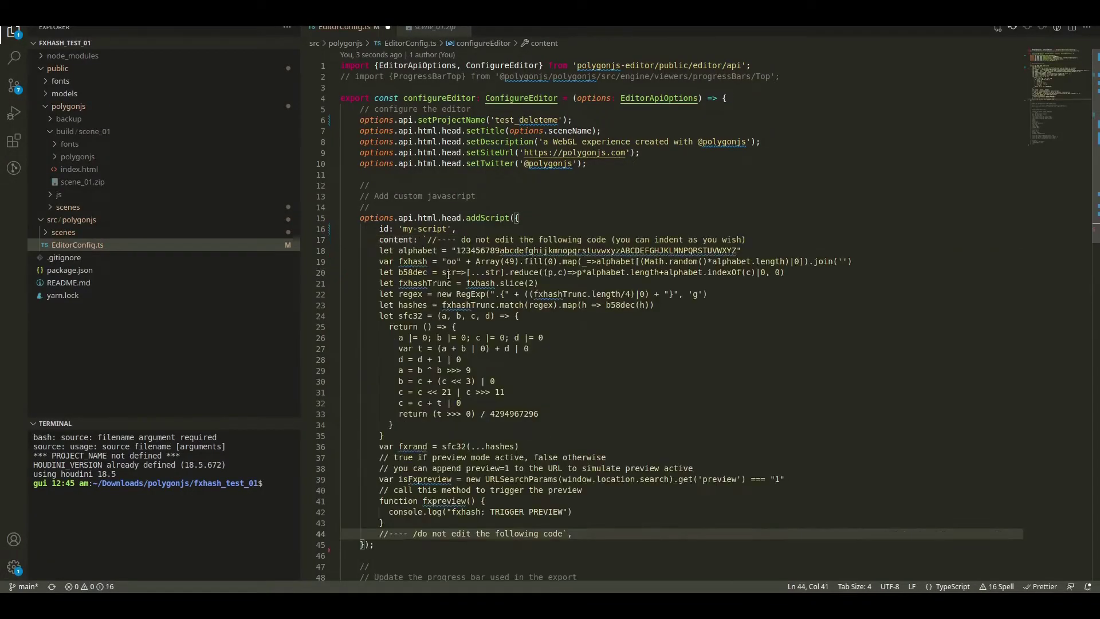
- Copy the fxhash-snippet id from the docs and set it as the script id instead of my-script
{"action": "key", "text": "alt+Tab"}
{"action": "left_click", "coordinate": [323, 178]}
{"action": "left_click_drag", "start_coordinate": [321, 156], "coordinate": [382, 155]}
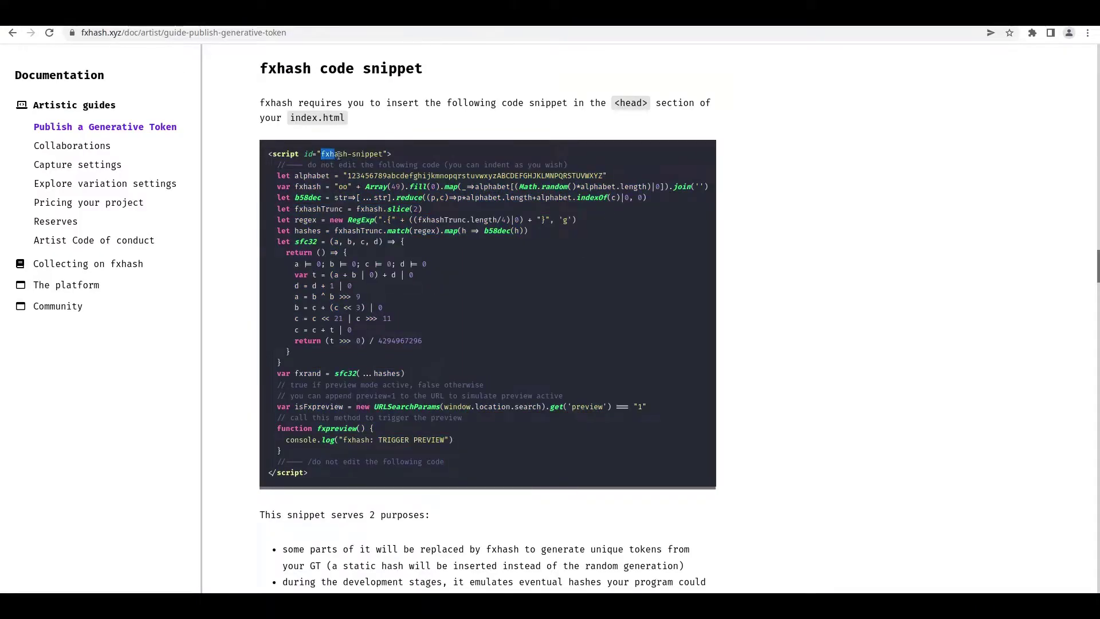
{"action": "key", "text": "alt+Tab"}
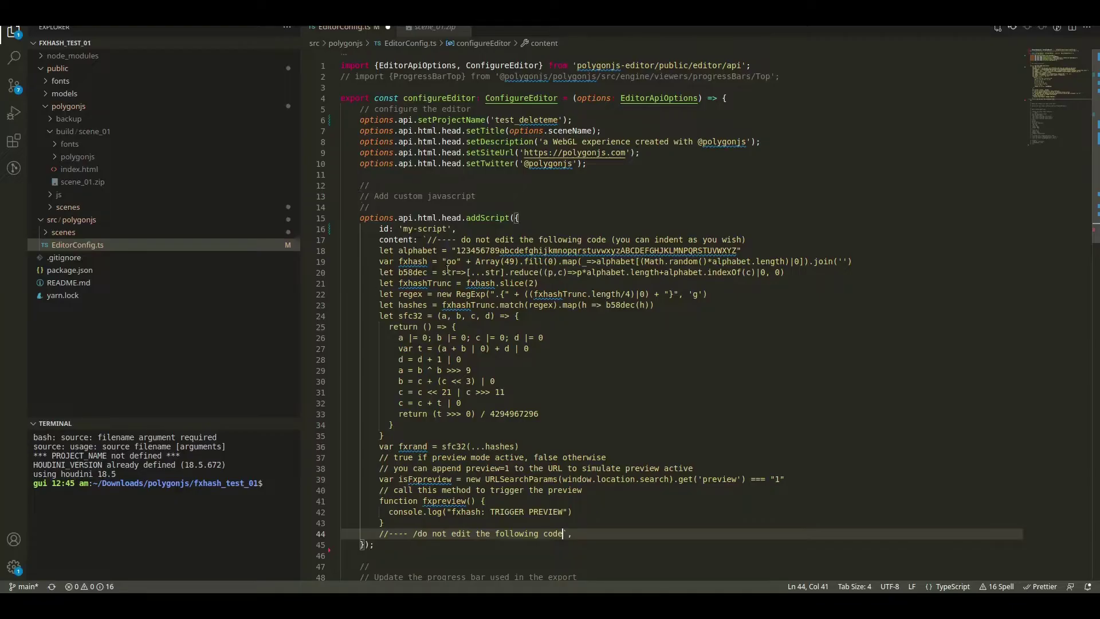
{"action": "left_click_drag", "start_coordinate": [402, 228], "coordinate": [449, 228]}
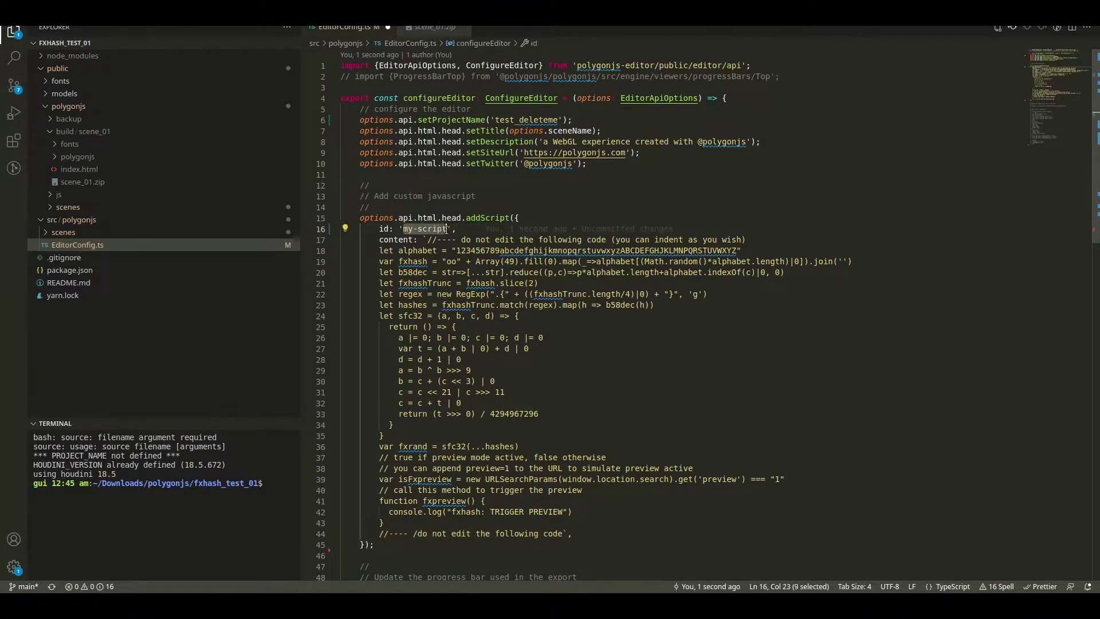
{"action": "key", "text": "ctrl+v"}
- Reload the Polygonjs editor tab in the browser
{"action": "key", "text": "alt+Tab"}
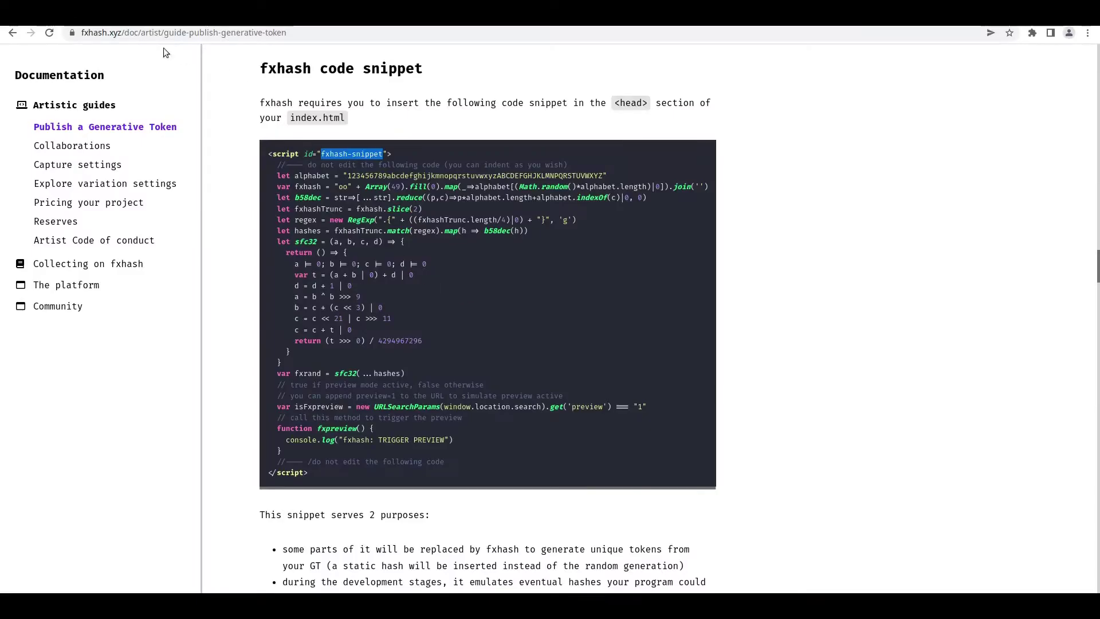
{"action": "key", "text": "ctrl+Tab"}
{"action": "key", "text": "ctrl+r"}
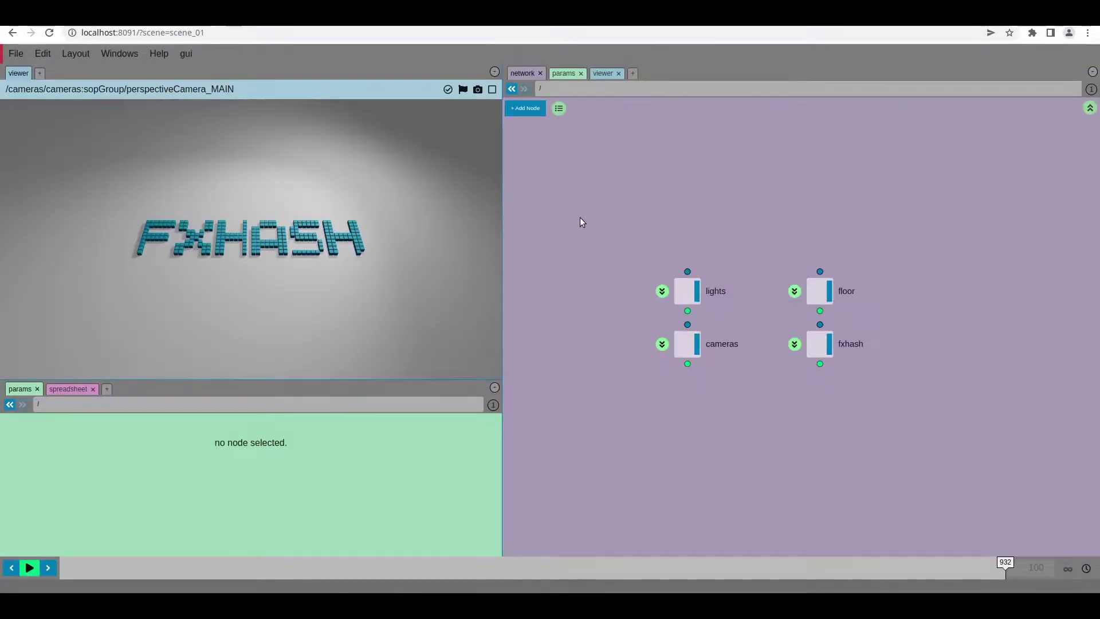
- Run fxrand() several times in the DevTools console to see new random numbers, then close DevTools
{"action": "key", "text": "ctrl+shift+i"}
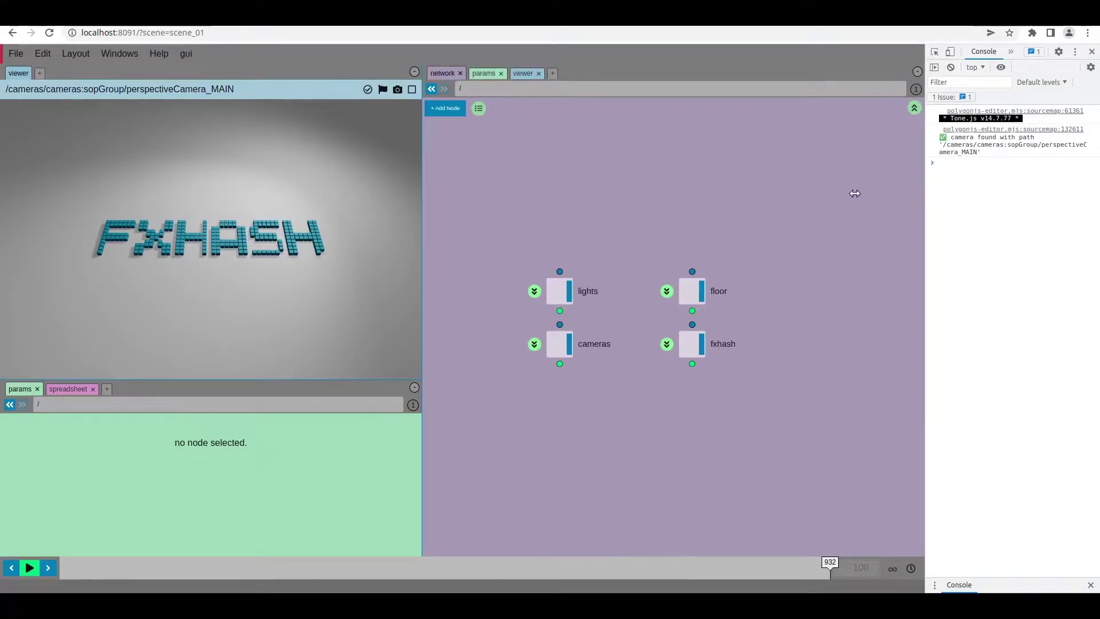
{"action": "left_click_drag", "start_coordinate": [927, 191], "coordinate": [833, 198]}
{"action": "type", "text": "fxrand()"}
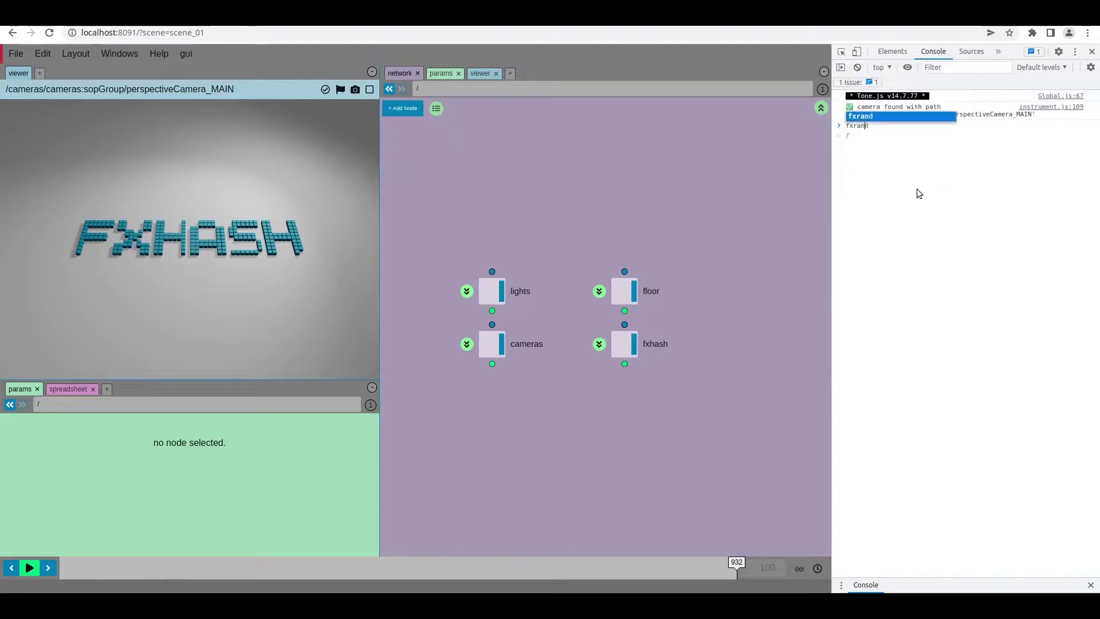
{"action": "key", "text": "Return"}
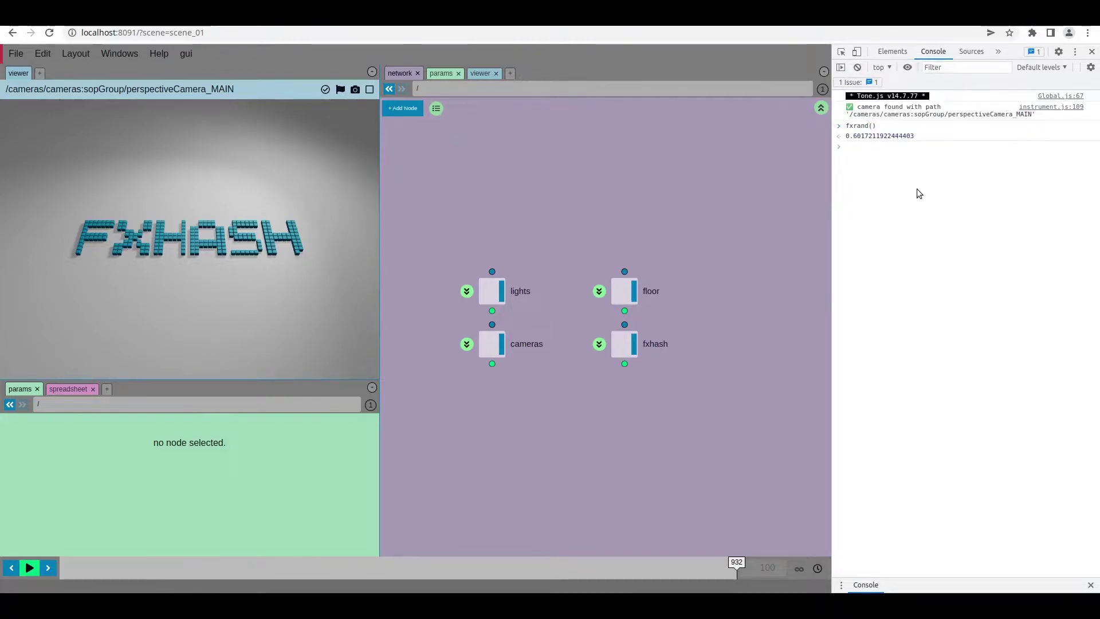
{"action": "key", "text": "Up"}
{"action": "key", "text": "Return"}
{"action": "key", "text": "Return"}
{"action": "key", "text": "Up"}
{"action": "key", "text": "Return"}
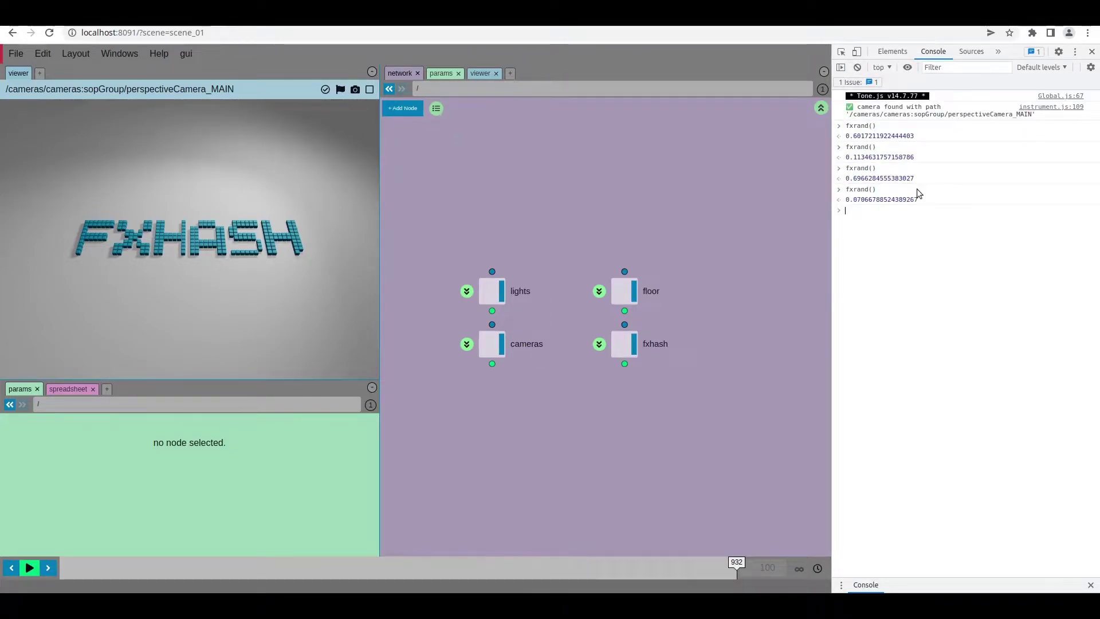
{"action": "key", "text": "Up"}
{"action": "key", "text": "Return"}
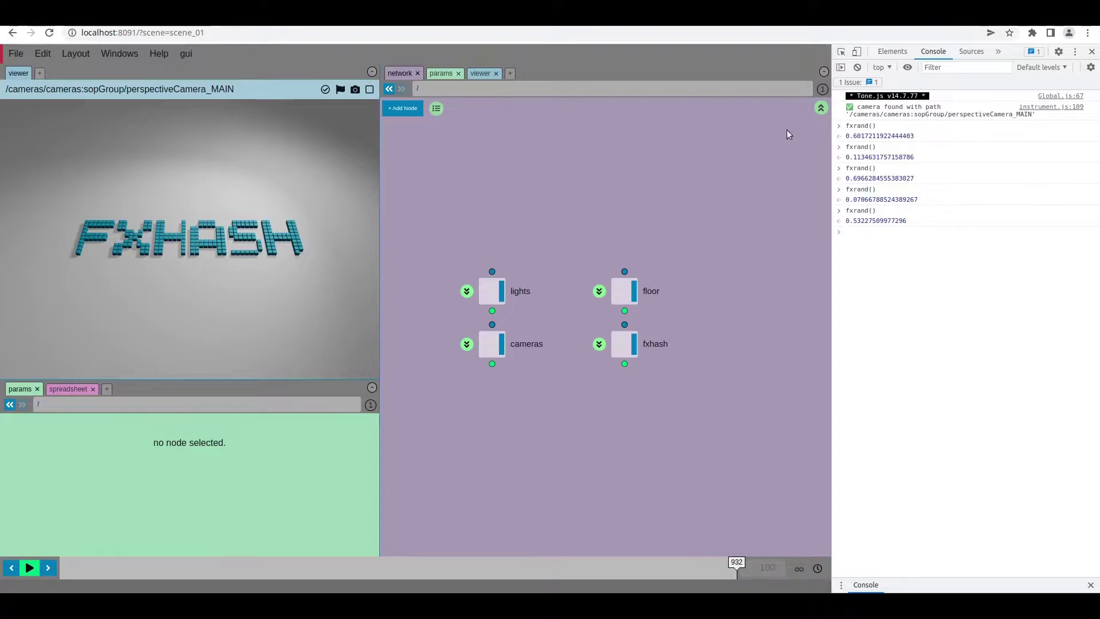
{"action": "left_click", "coordinate": [1090, 51]}
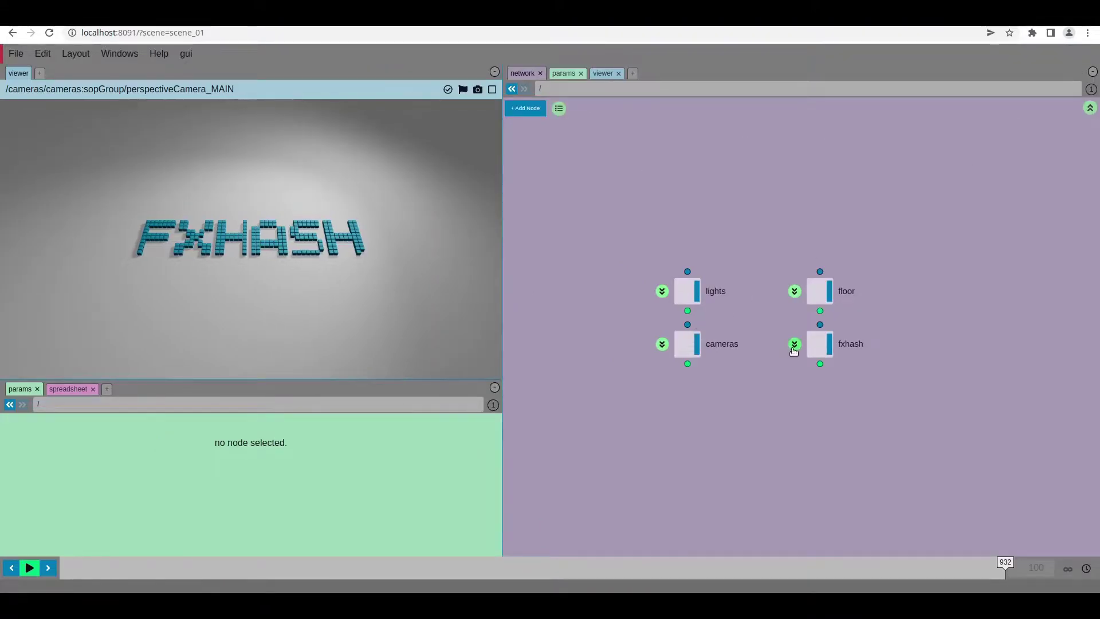
- Inside the fxhash network, add a text node and display its output and parameters
{"action": "left_click", "coordinate": [795, 345]}
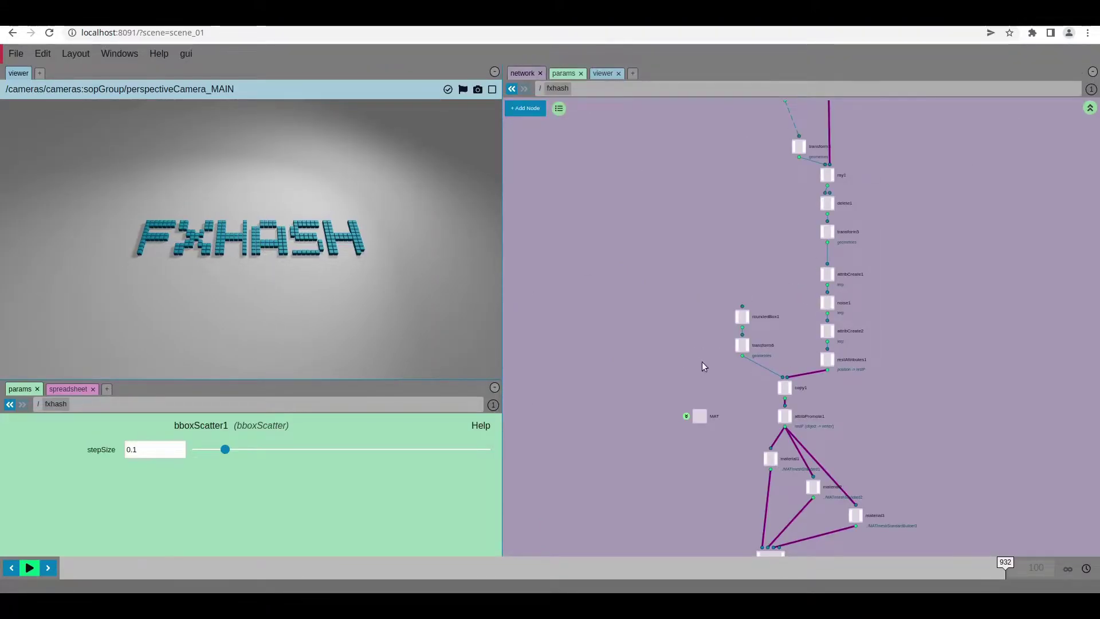
{"action": "middle_click_drag", "start_coordinate": [702, 367], "coordinate": [642, 257]}
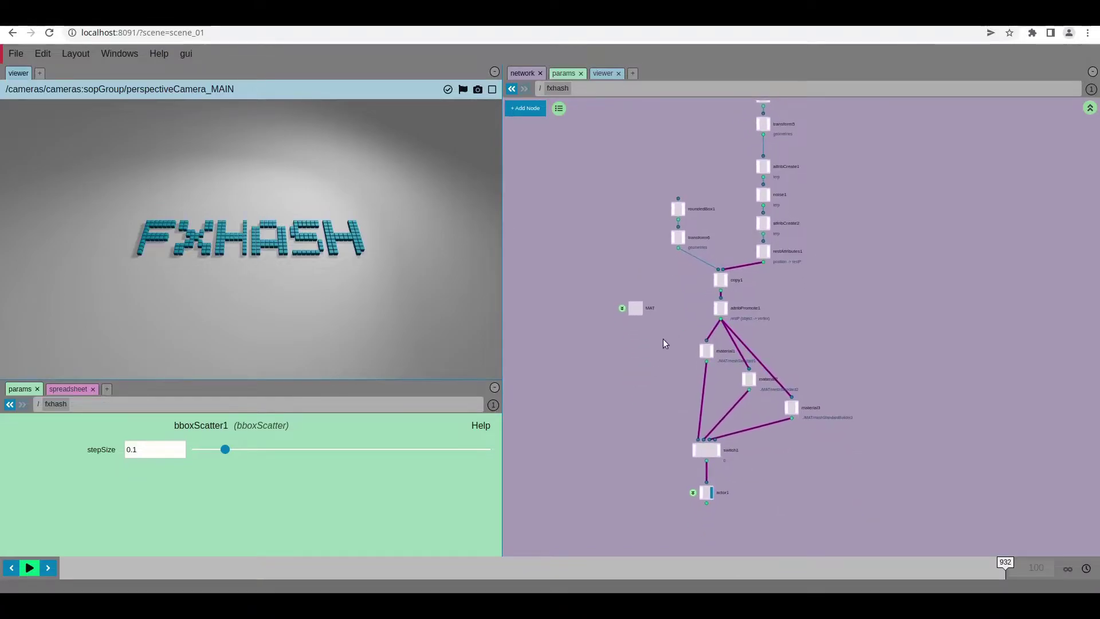
{"action": "key", "text": "Tab"}
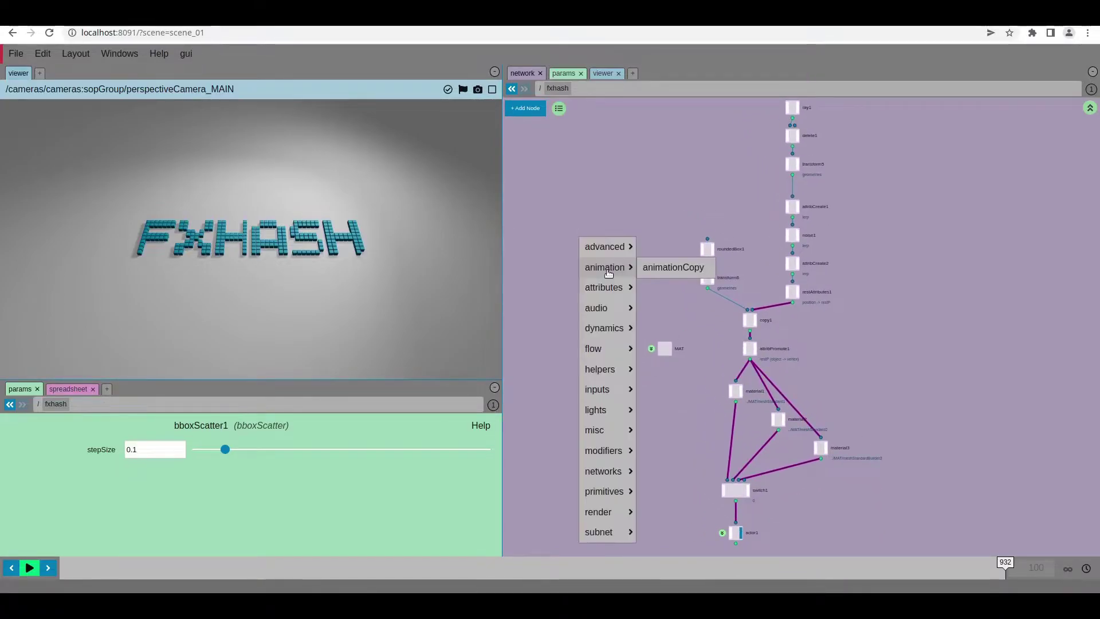
{"action": "type", "text": "tex"}
{"action": "left_click", "coordinate": [602, 288]}
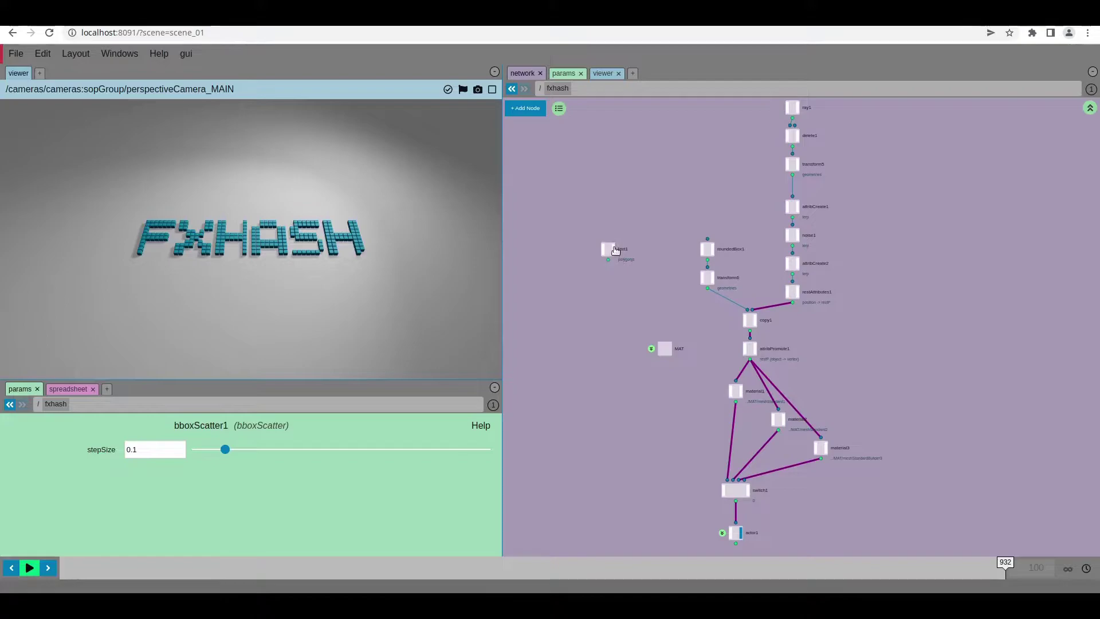
{"action": "left_click", "coordinate": [613, 250]}
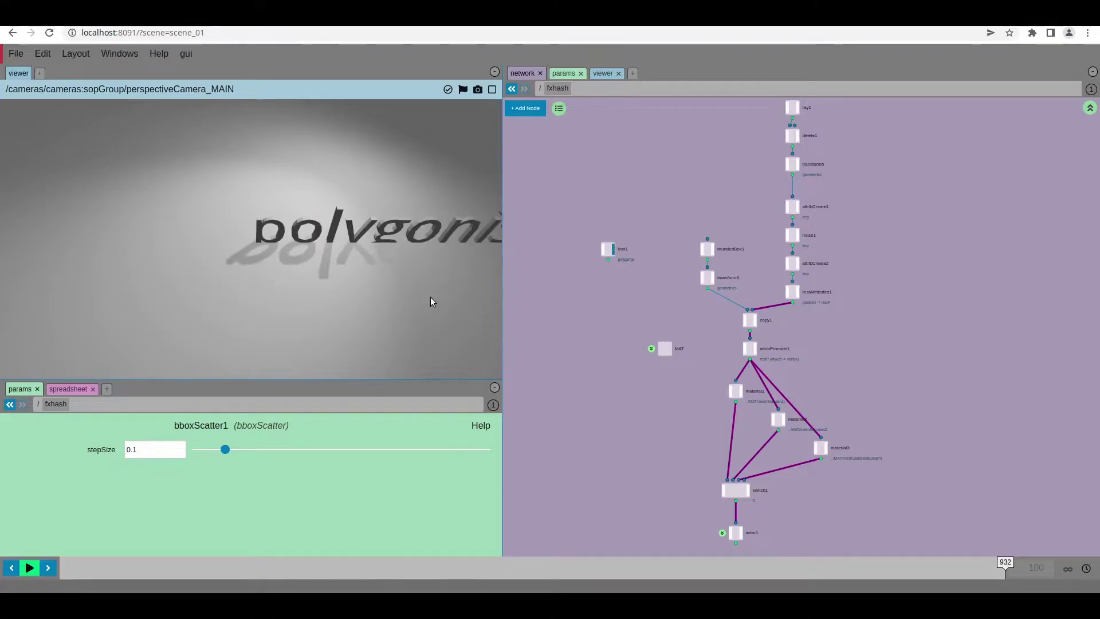
{"action": "left_click", "coordinate": [617, 257]}
{"action": "scroll", "coordinate": [141, 516], "scroll_direction": "down", "scroll_amount": 2}
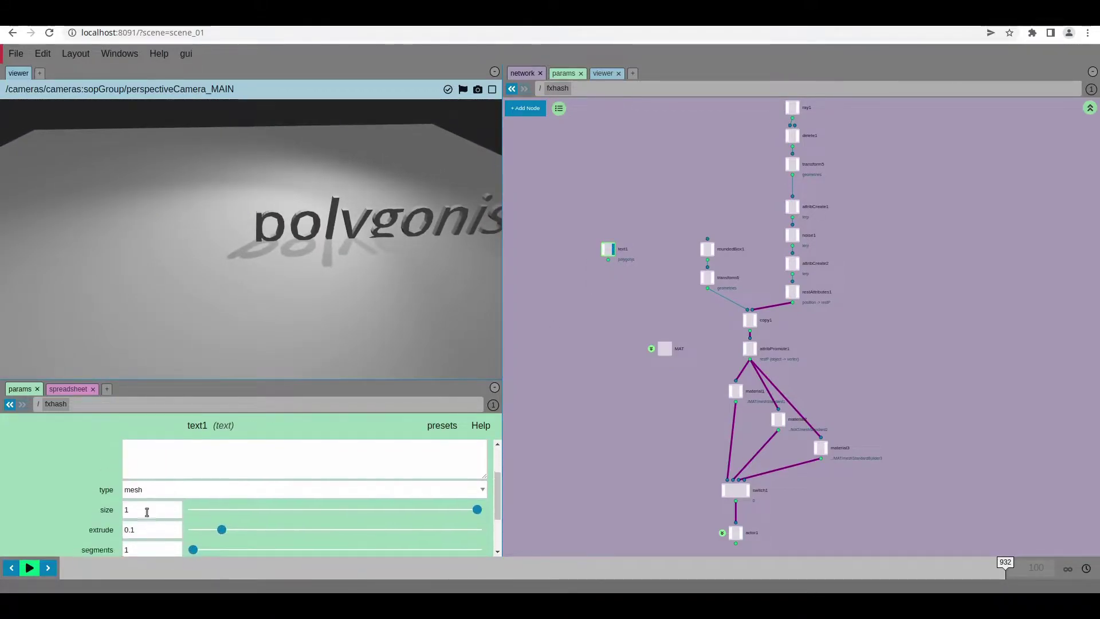
- Set the text type to flat and its justifyMode to center
{"action": "left_click", "coordinate": [147, 489]}
{"action": "left_click", "coordinate": [142, 514]}
{"action": "left_click", "coordinate": [142, 546]}
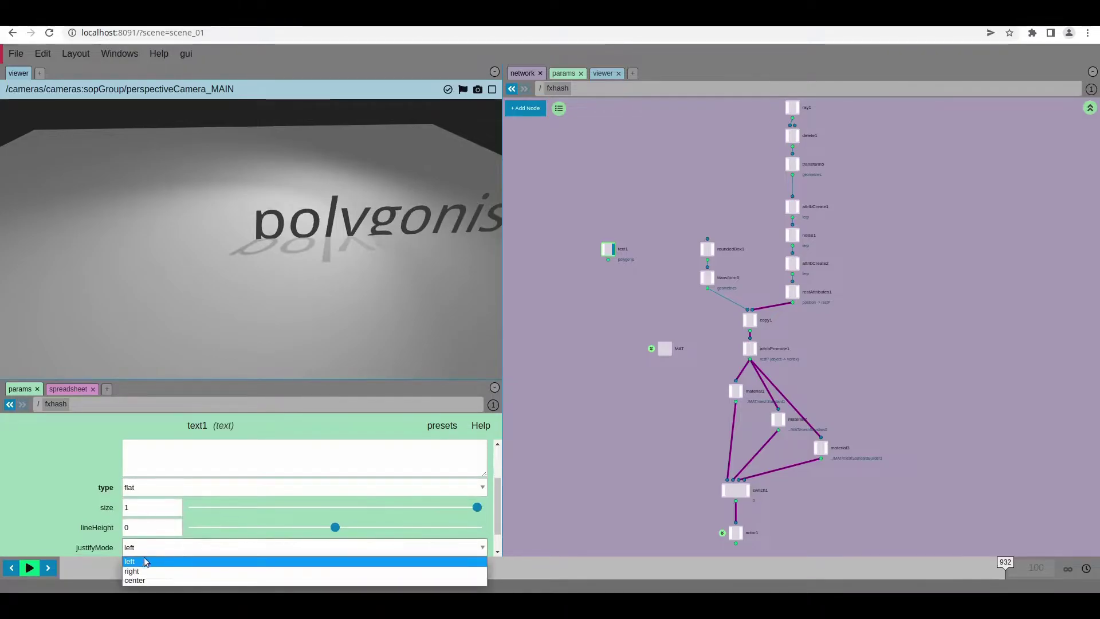
{"action": "left_click", "coordinate": [138, 572]}
{"action": "left_click", "coordinate": [147, 548]}
{"action": "left_click", "coordinate": [145, 581]}
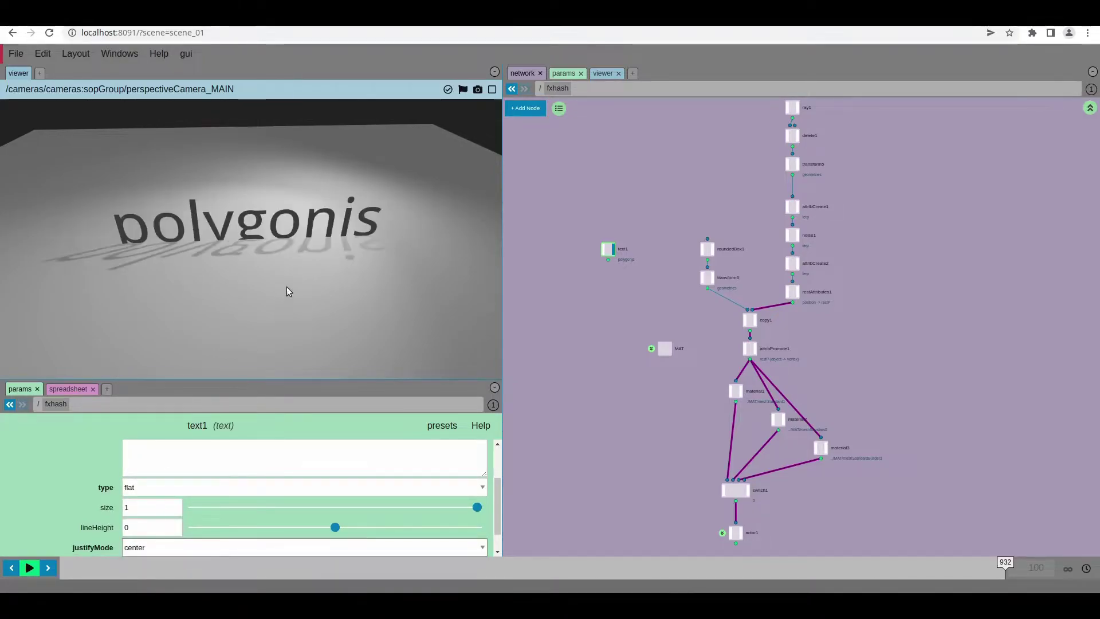
- Add a transform node fed by text1 with t.y 0.6, then select the text content polygonjs
{"action": "key", "text": "Tab"}
{"action": "type", "text": "tra"}
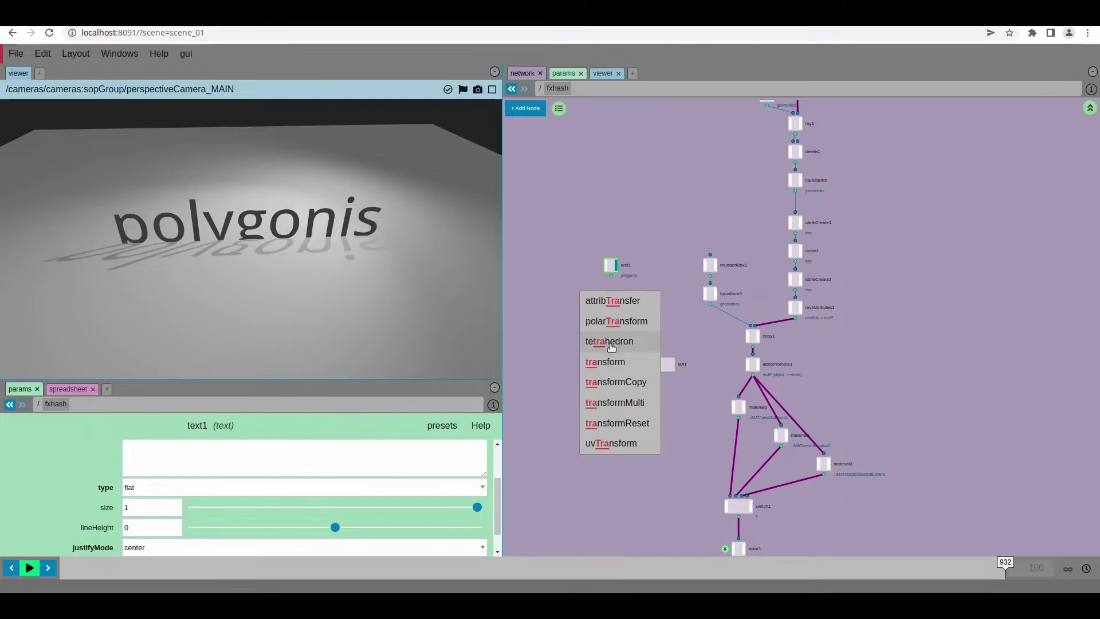
{"action": "left_click", "coordinate": [612, 363]}
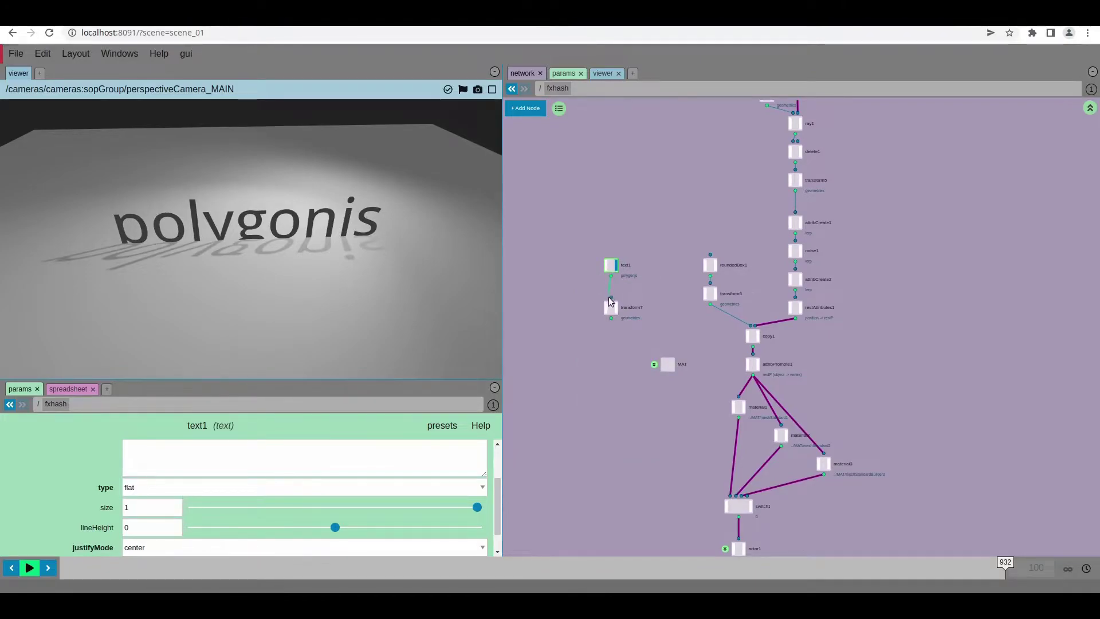
{"action": "left_click_drag", "start_coordinate": [609, 302], "coordinate": [610, 303]}
{"action": "left_click", "coordinate": [612, 307]}
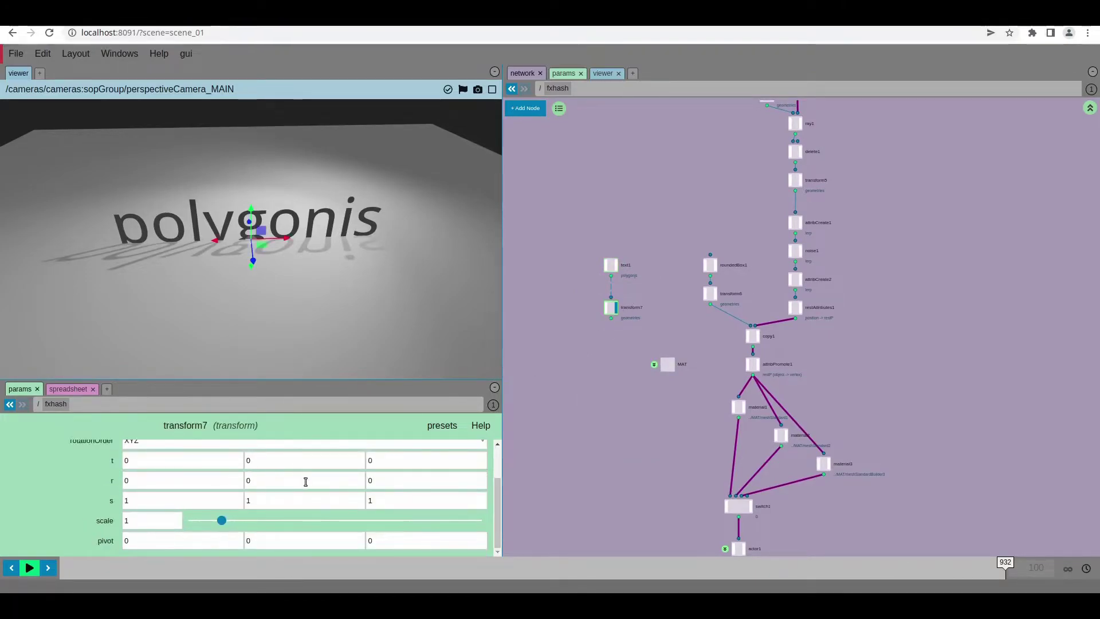
{"action": "scroll", "coordinate": [305, 481], "scroll_direction": "up", "scroll_amount": 2}
{"action": "middle_click_drag", "start_coordinate": [305, 491], "coordinate": [314, 491]}
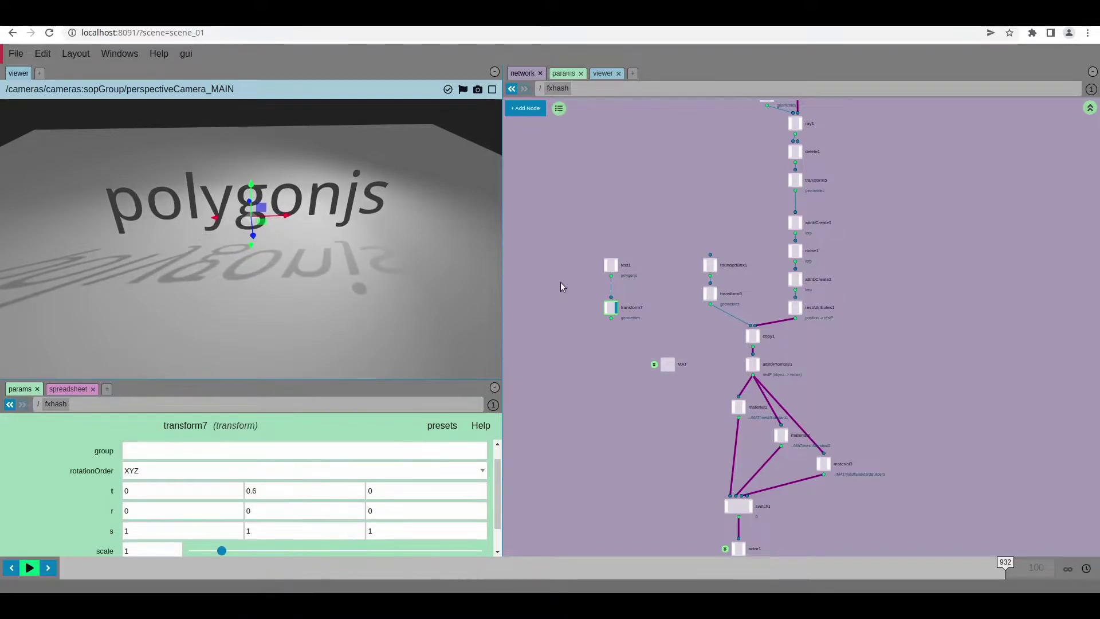
{"action": "left_click", "coordinate": [610, 265]}
{"action": "double_click", "coordinate": [166, 453]}
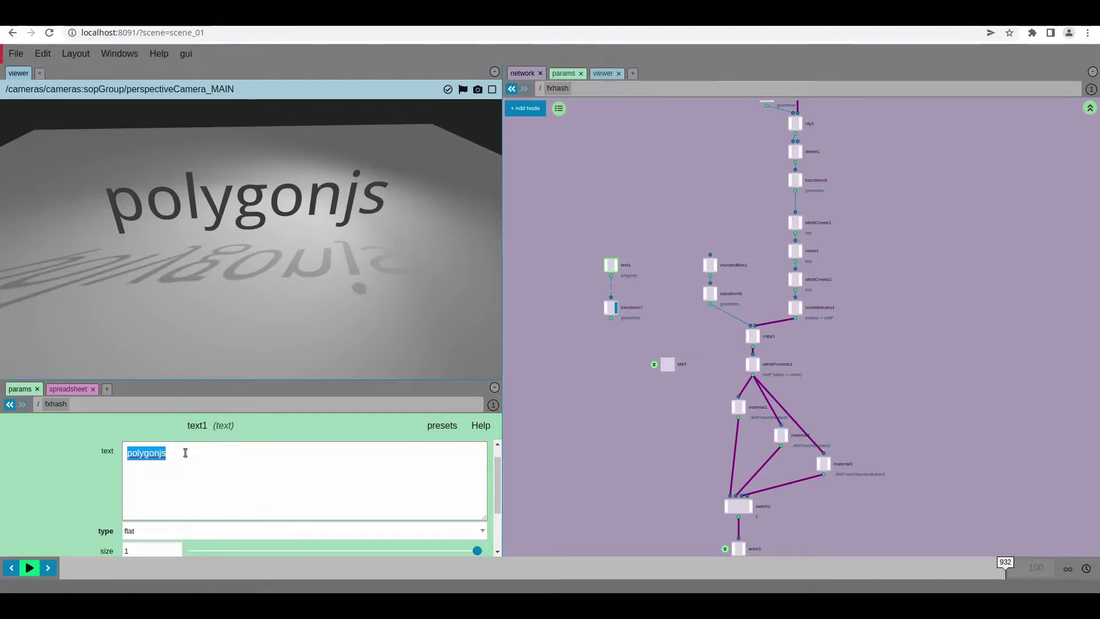
{"action": "type", "text": "``"}
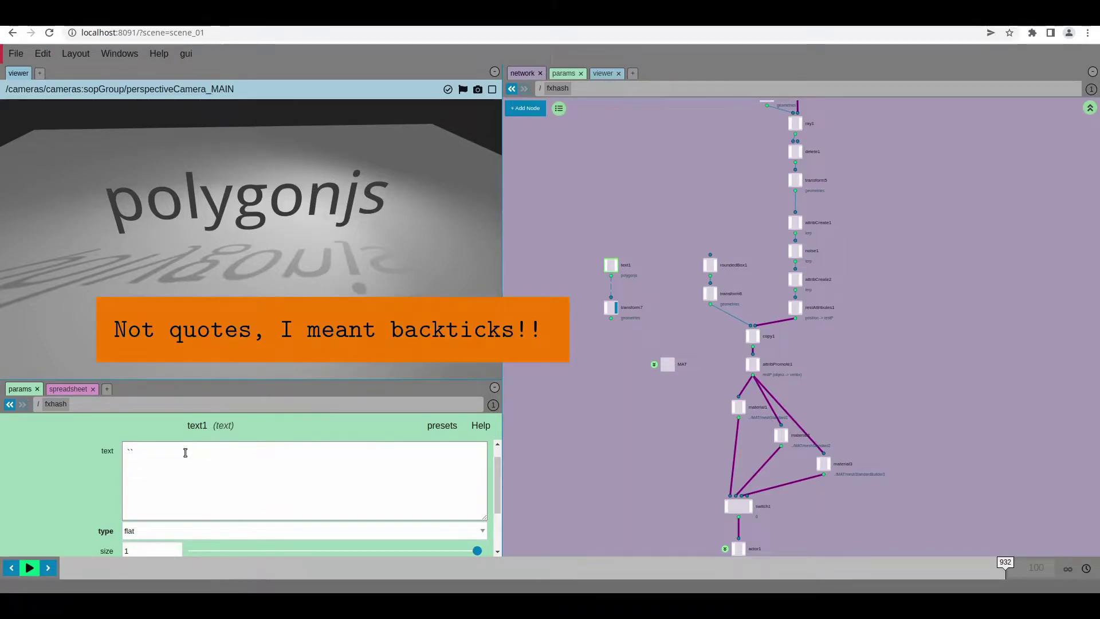
{"action": "type", "text": "1+1"}
- Apply the test expression `1+1`, then `js("fxrand()")` so the text shows a random number, and select the expression
{"action": "left_click", "coordinate": [243, 220]}
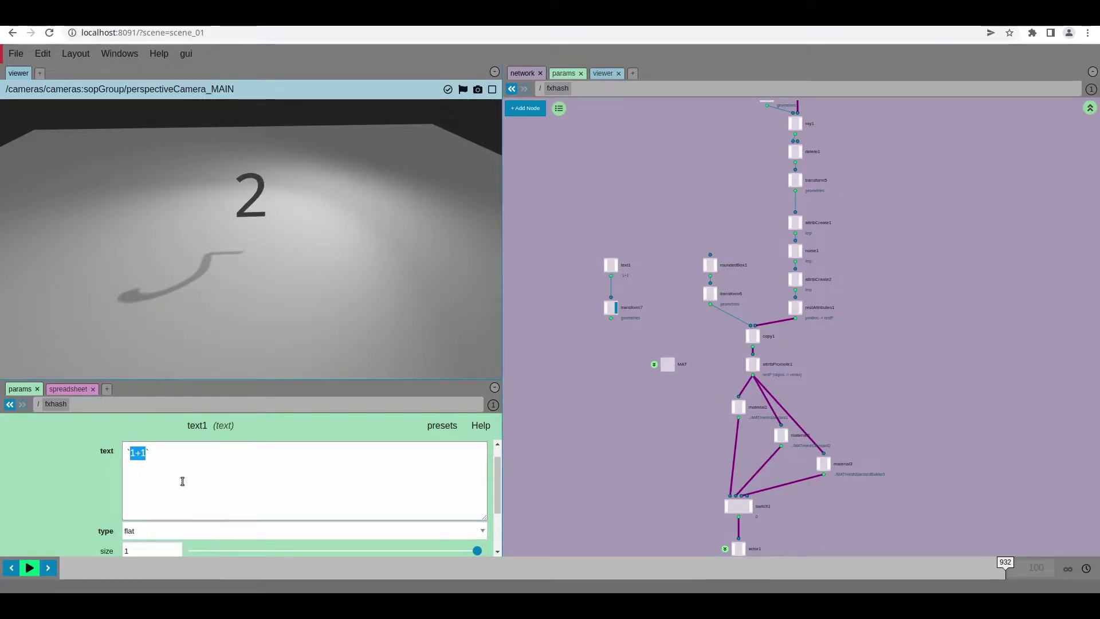
{"action": "type", "text": "h"}
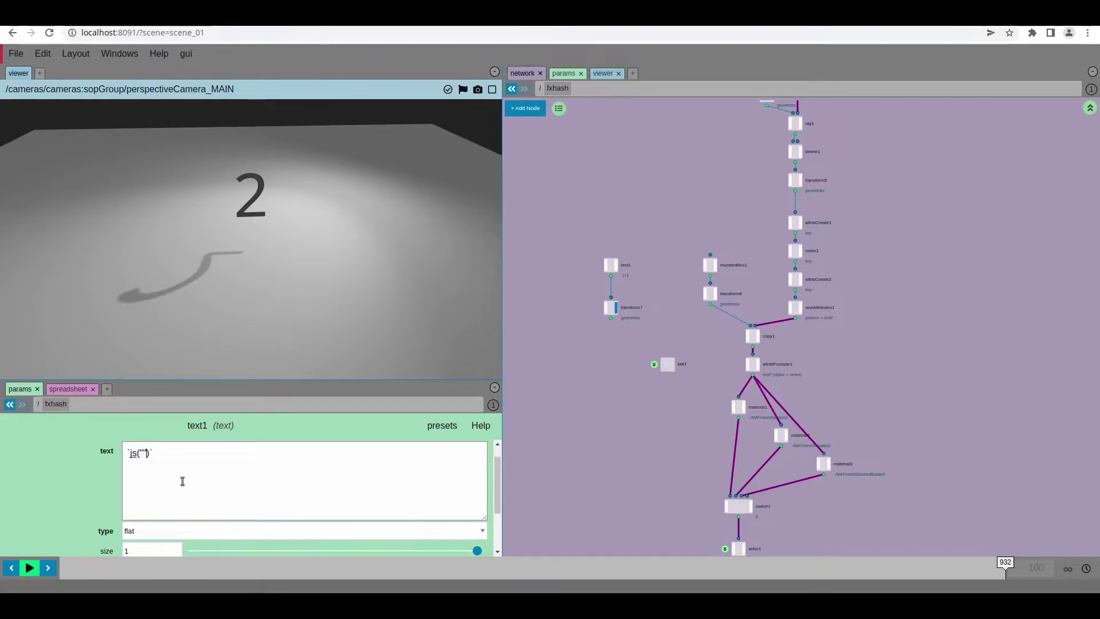
{"action": "type", "text": "f"}
{"action": "type", "text": "xrand()"}
{"action": "left_click", "coordinate": [303, 242]}
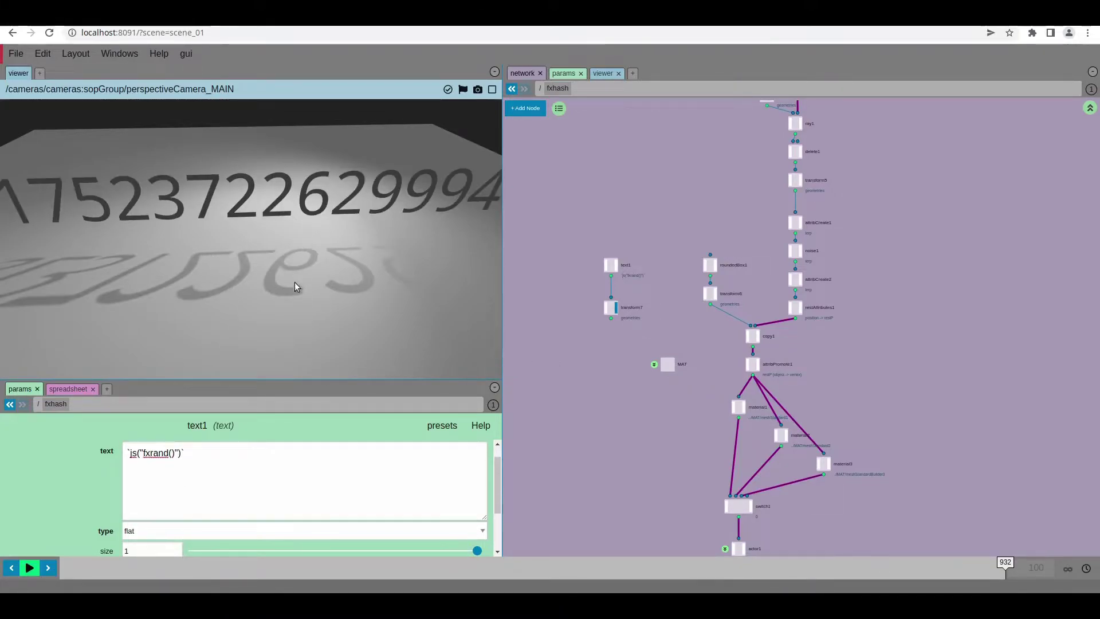
{"action": "left_click_drag", "start_coordinate": [294, 287], "coordinate": [240, 223]}
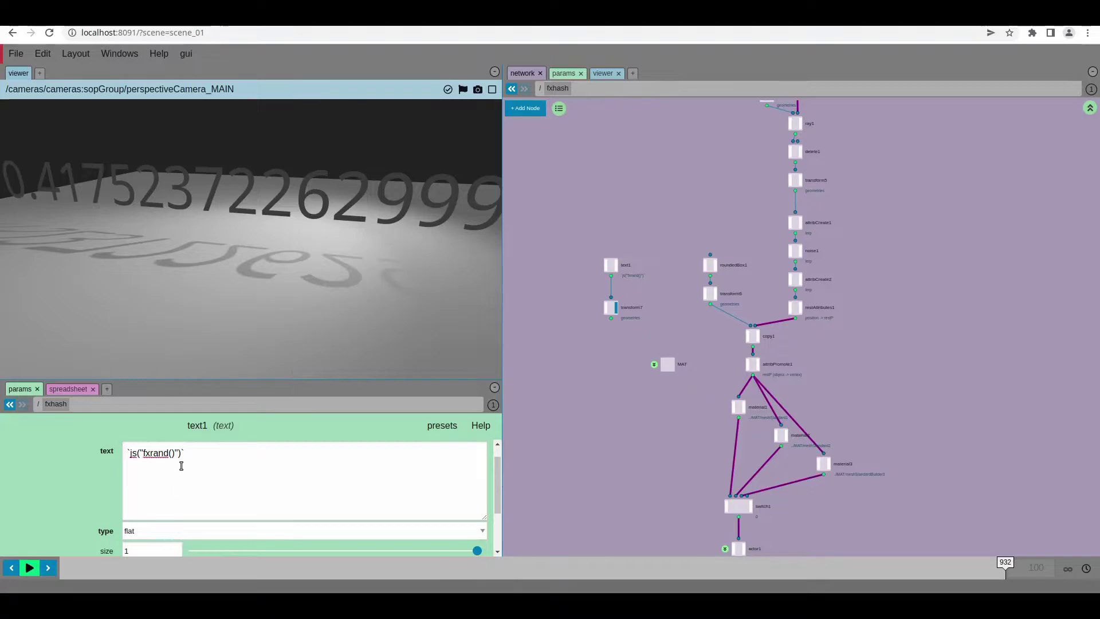
{"action": "left_click_drag", "start_coordinate": [179, 457], "coordinate": [128, 458]}
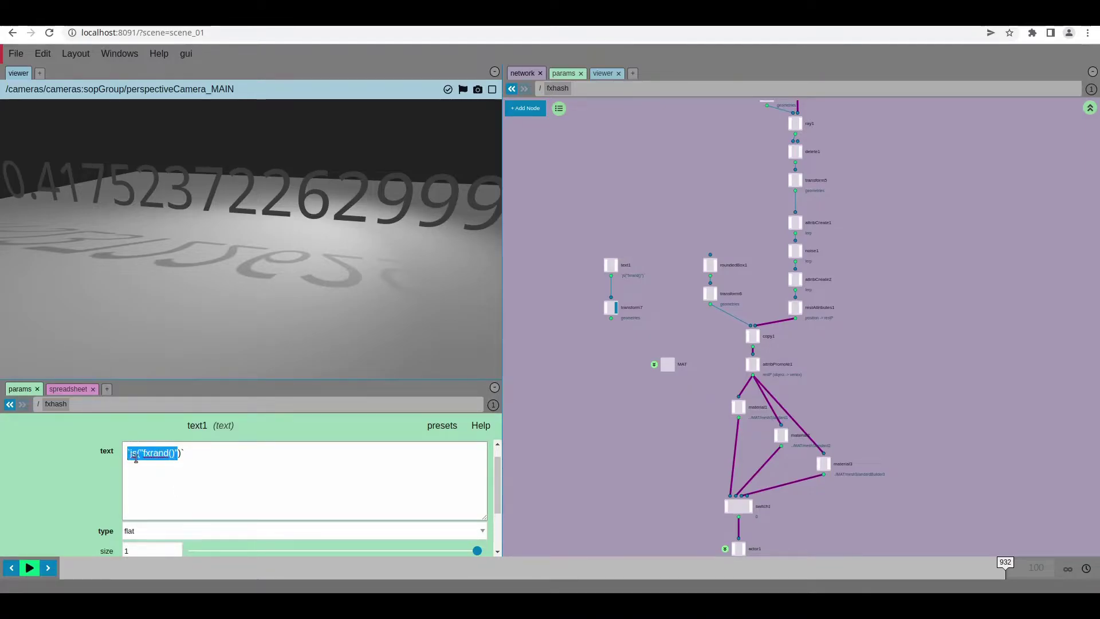
- Remove the fxrand expression from the text parameter
{"action": "key", "text": "BackSpace"}
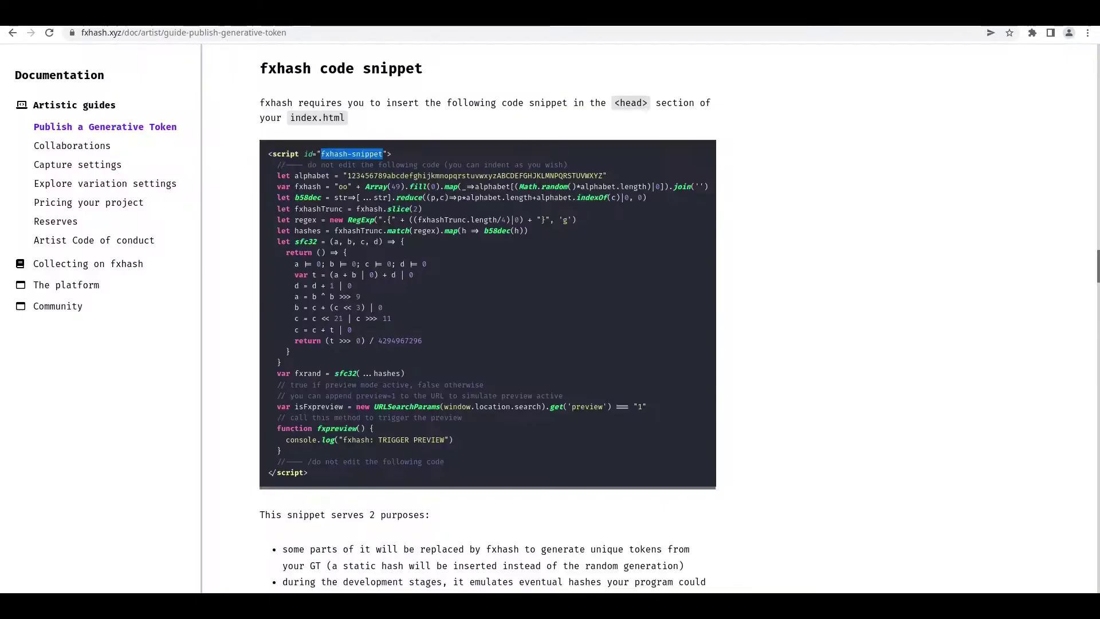
{"action": "left_click_drag", "start_coordinate": [1097, 265], "coordinate": [1084, 349]}
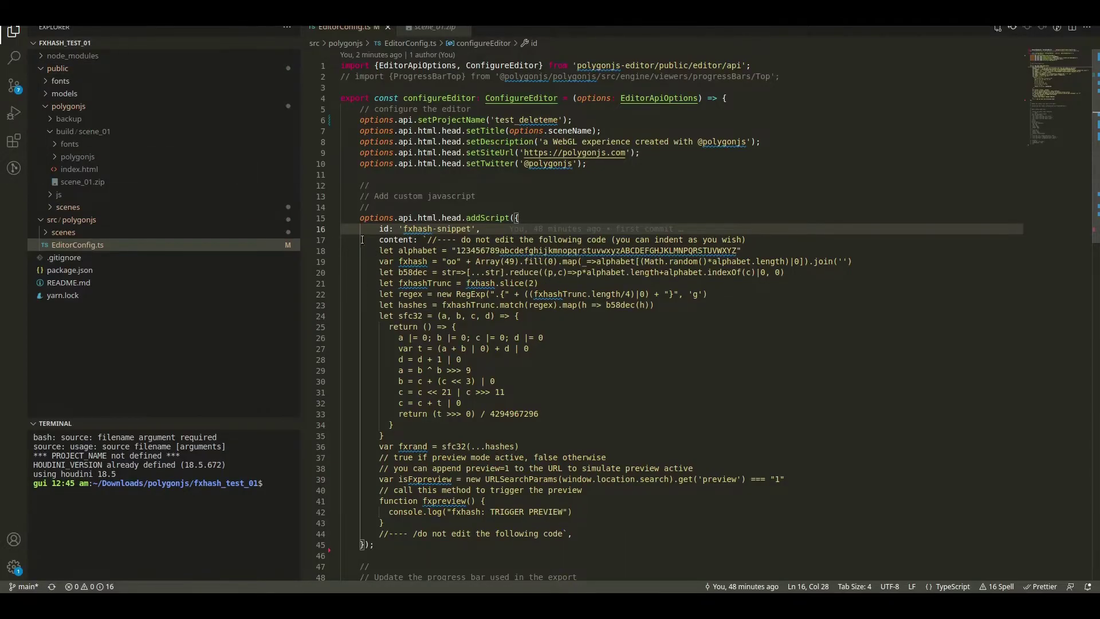
- Duplicate the addScript block, clear its copied content, and rename its id to fxhash-features
{"action": "left_click", "coordinate": [360, 217]}
{"action": "left_click", "coordinate": [407, 543], "text": "shift"}
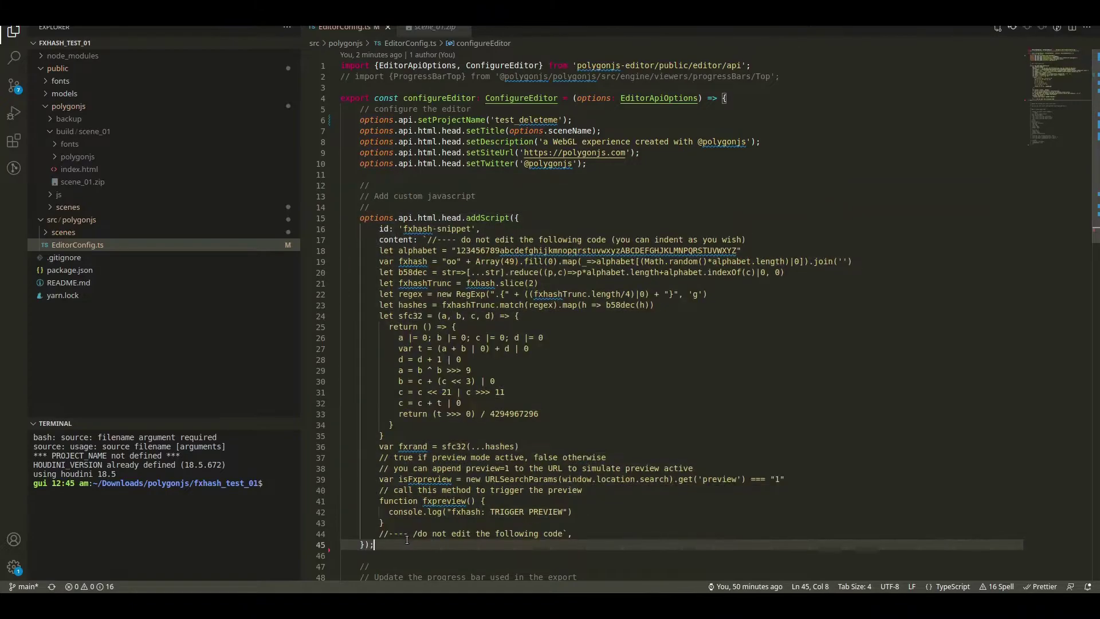
{"action": "key", "text": "Return"}
{"action": "key", "text": "Return"}
{"action": "key", "text": "ctrl+v"}
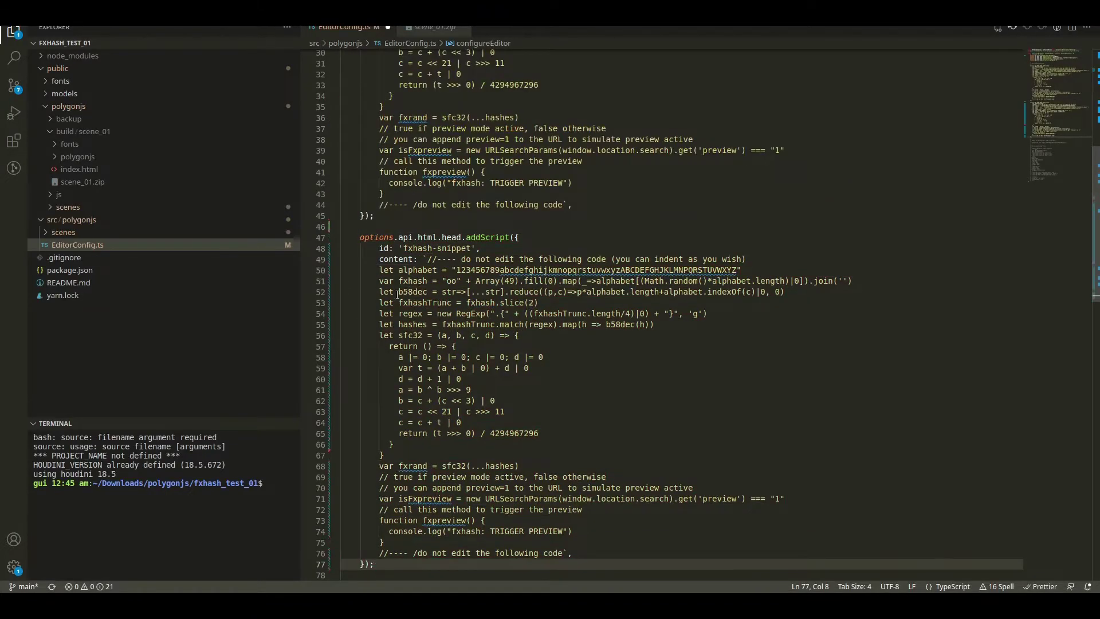
{"action": "left_click_drag", "start_coordinate": [426, 259], "coordinate": [557, 553]}
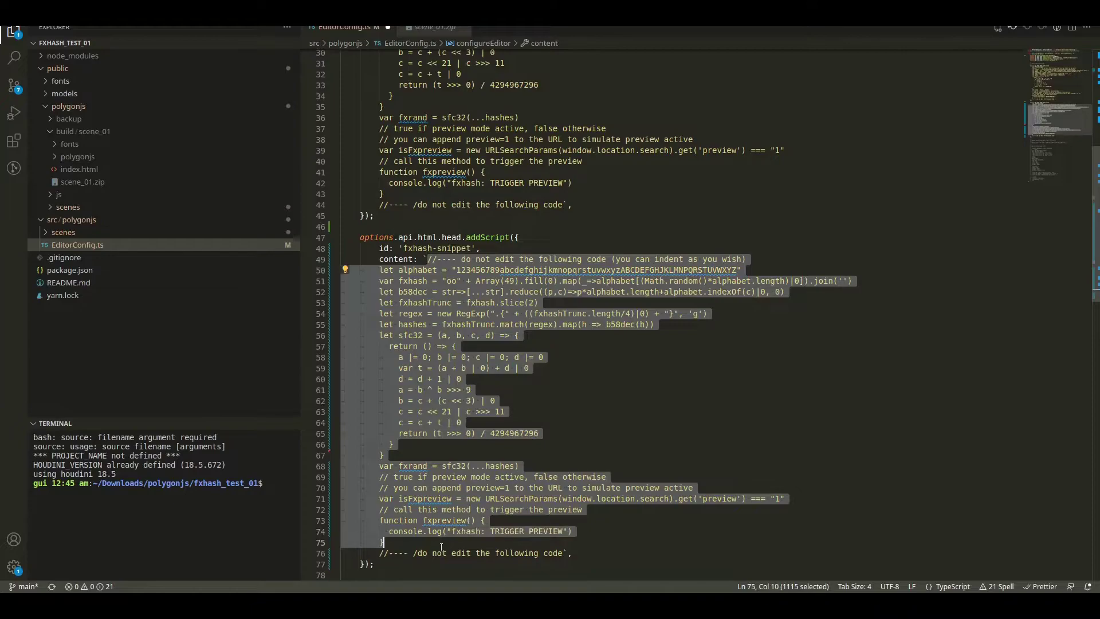
{"action": "key", "text": "BackSpace"}
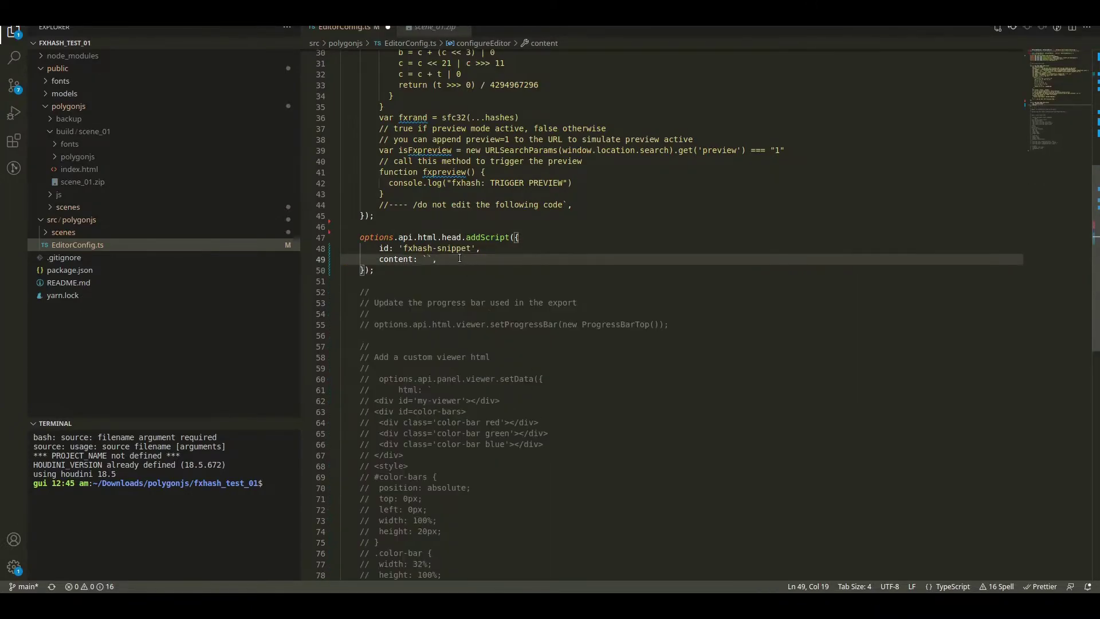
{"action": "double_click", "coordinate": [457, 249]}
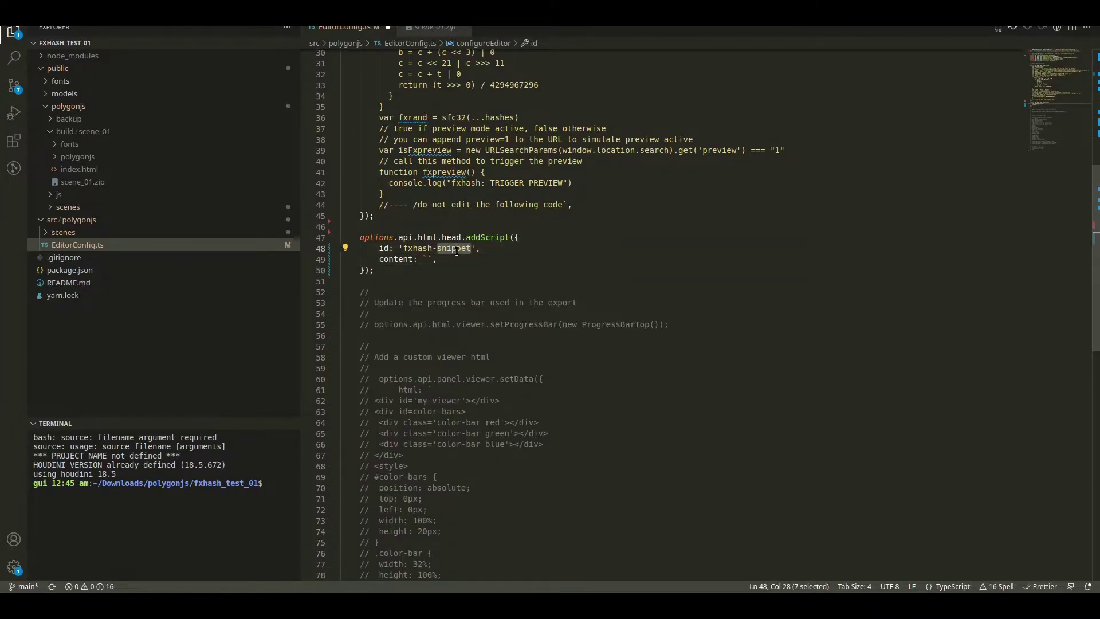
{"action": "type", "text": "feature"}
{"action": "key", "text": "Down"}
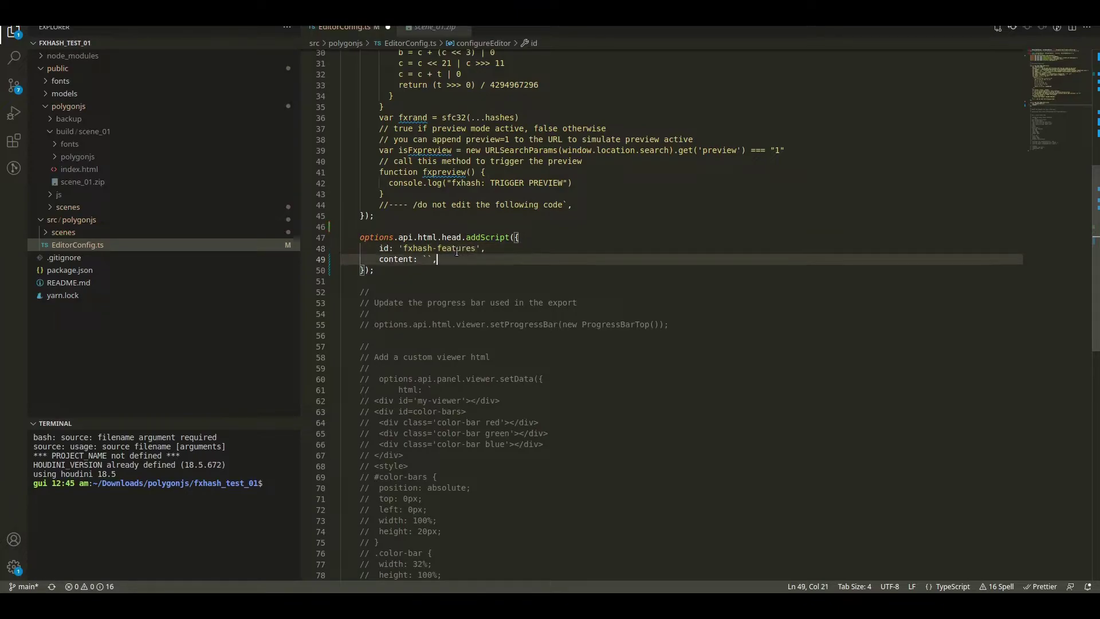
- Paste the getFeatureString and Super feature example from the fxhash docs into the new script content
{"action": "key", "text": "Return"}
{"action": "key", "text": "alt+Tab"}
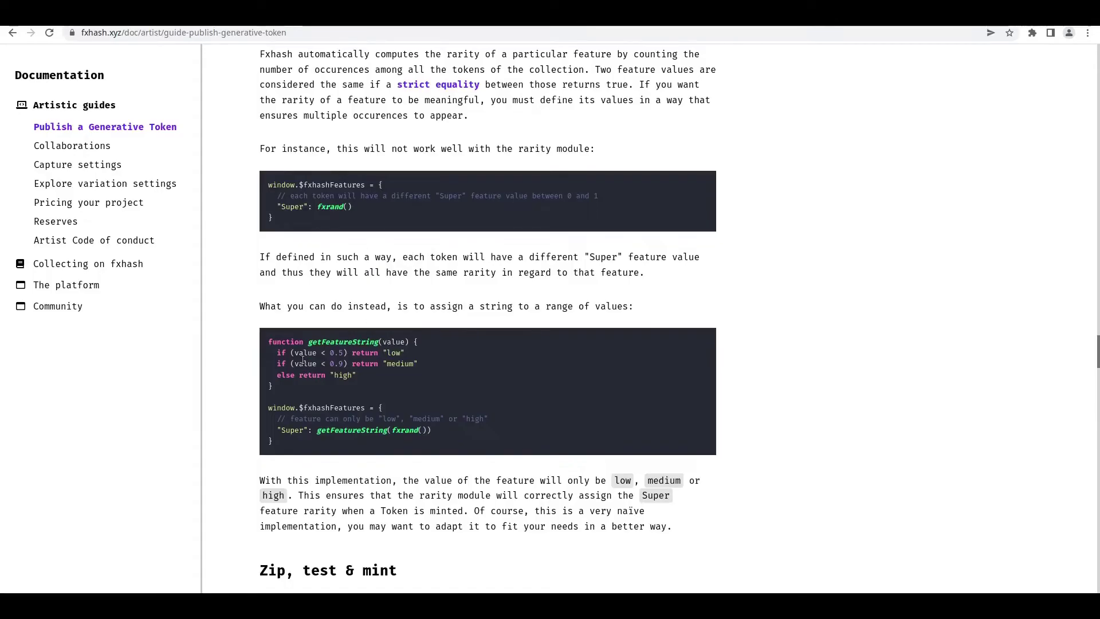
{"action": "left_click_drag", "start_coordinate": [266, 341], "coordinate": [287, 442]}
{"action": "key", "text": "ctrl+c"}
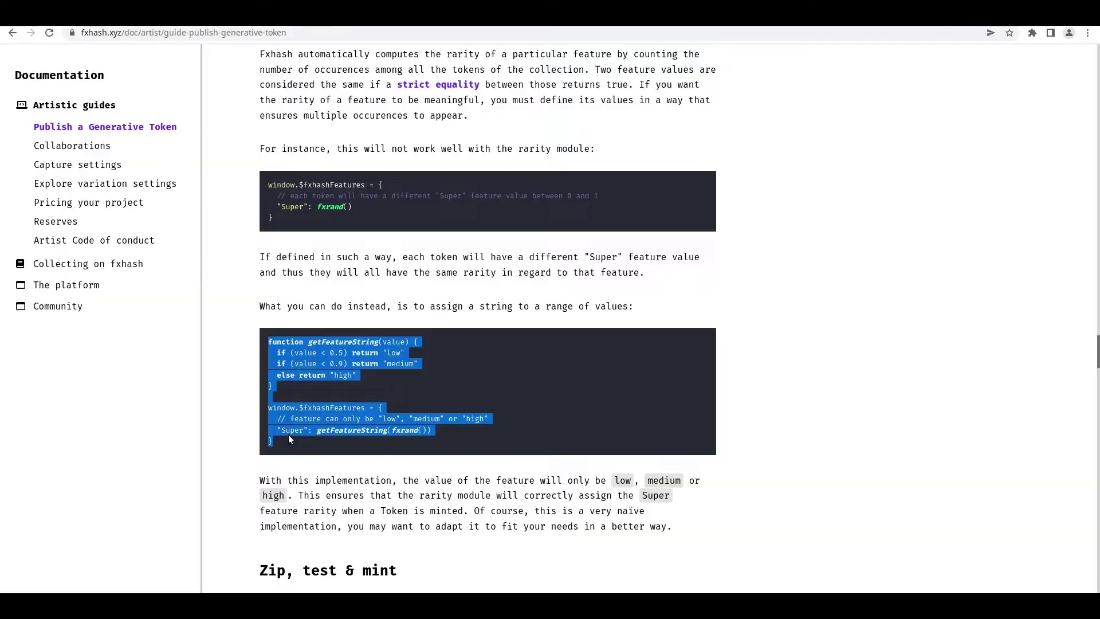
{"action": "key", "text": "alt+Tab"}
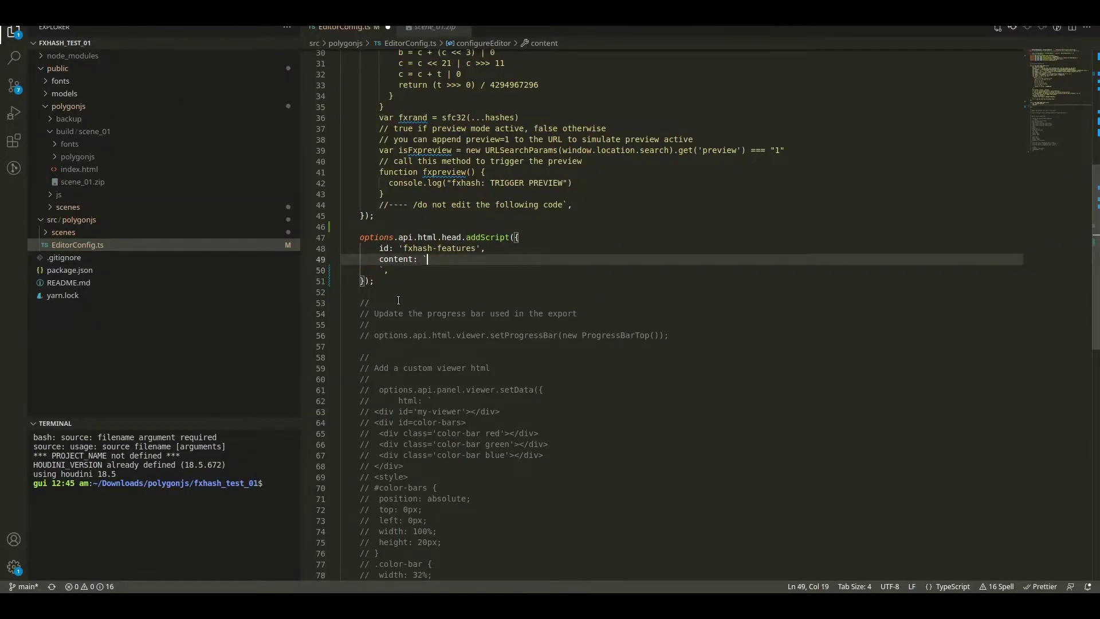
{"action": "key", "text": "ctrl+v"}
{"action": "left_click", "coordinate": [447, 303]}
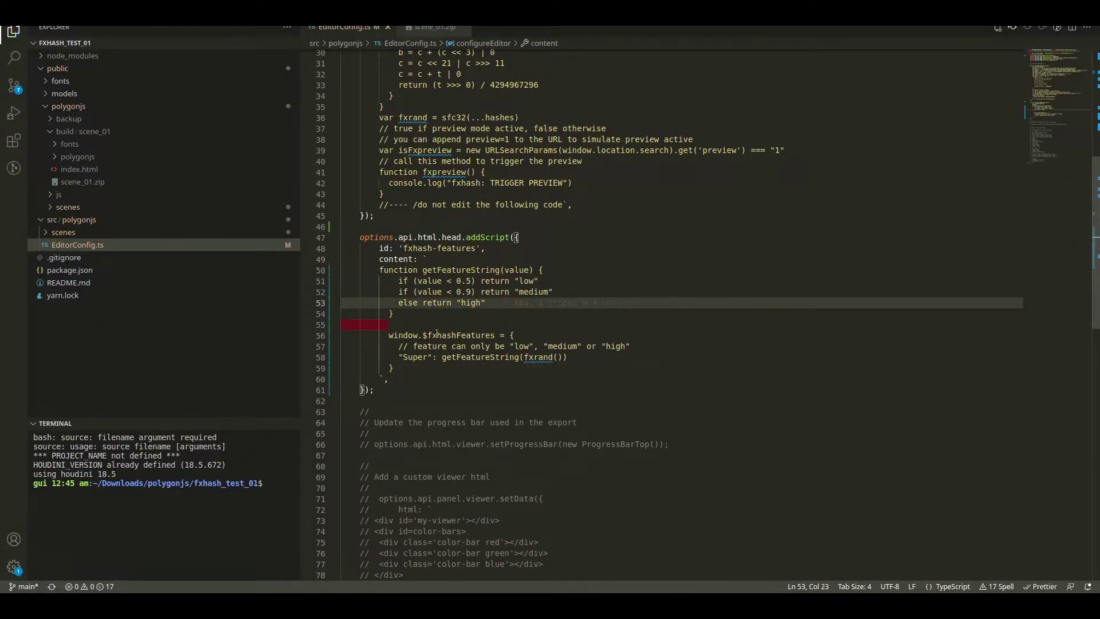
{"action": "key", "text": "alt+Tab"}
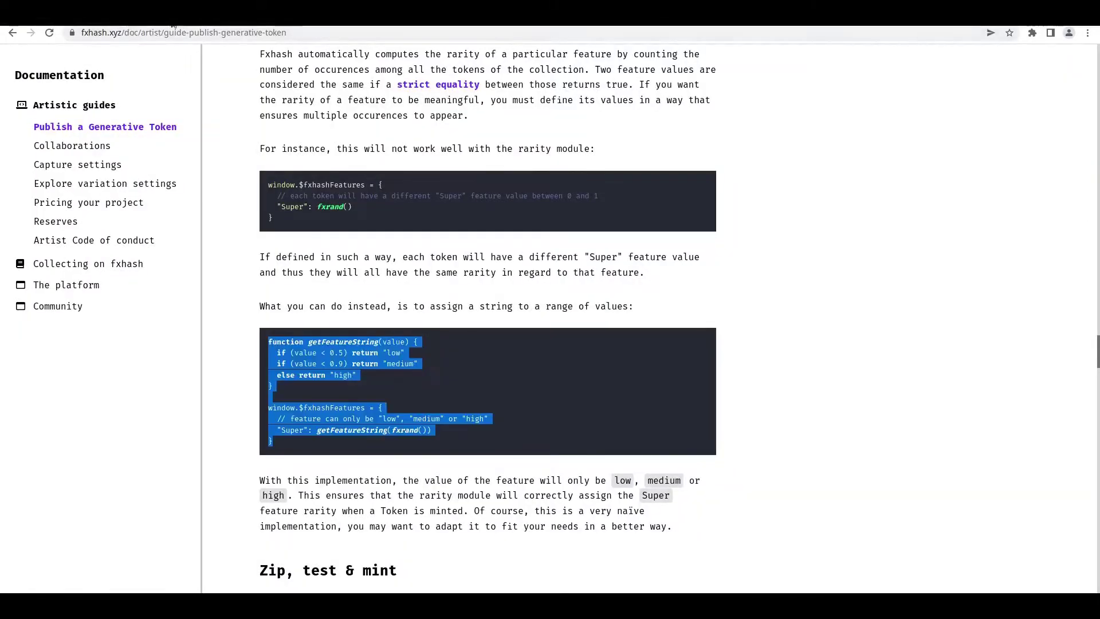
{"action": "key", "text": "ctrl+Tab"}
- Reload the editor page and evaluate $fxhashFeatures.Super in the console, returning 'low'
{"action": "key", "text": "ctrl+r"}
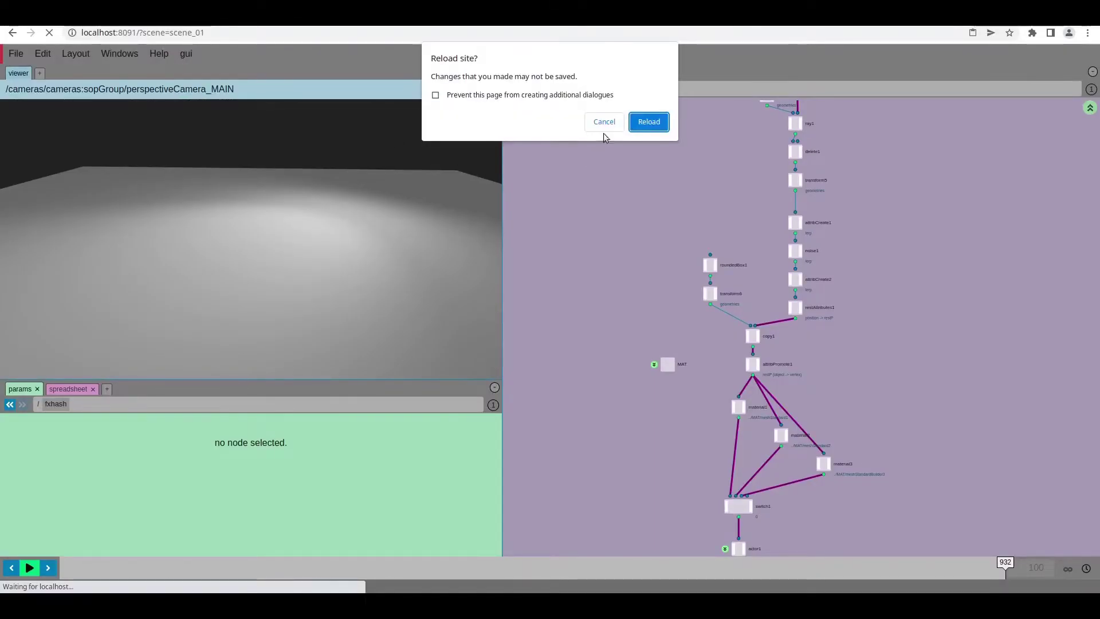
{"action": "left_click", "coordinate": [647, 121]}
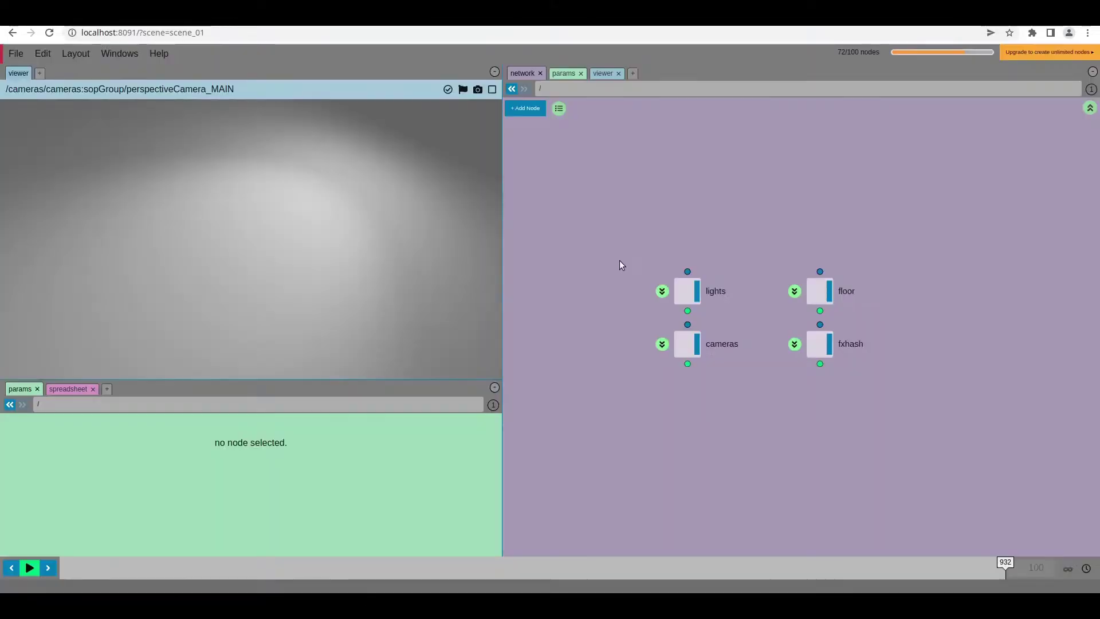
{"action": "key", "text": "ctrl+shift+j"}
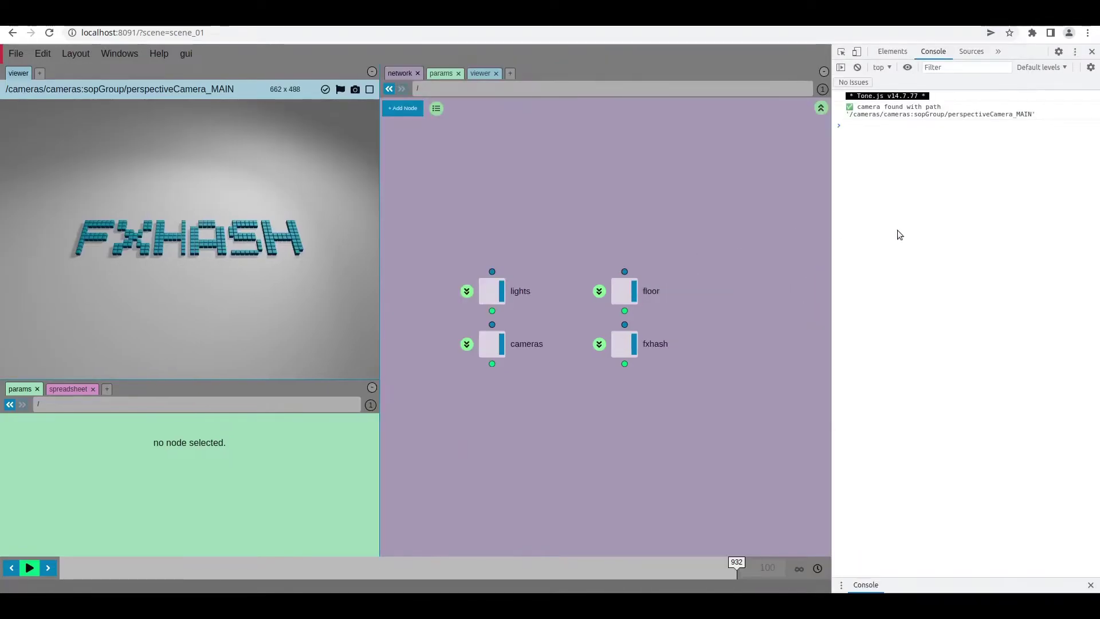
{"action": "type", "text": "$fx"}
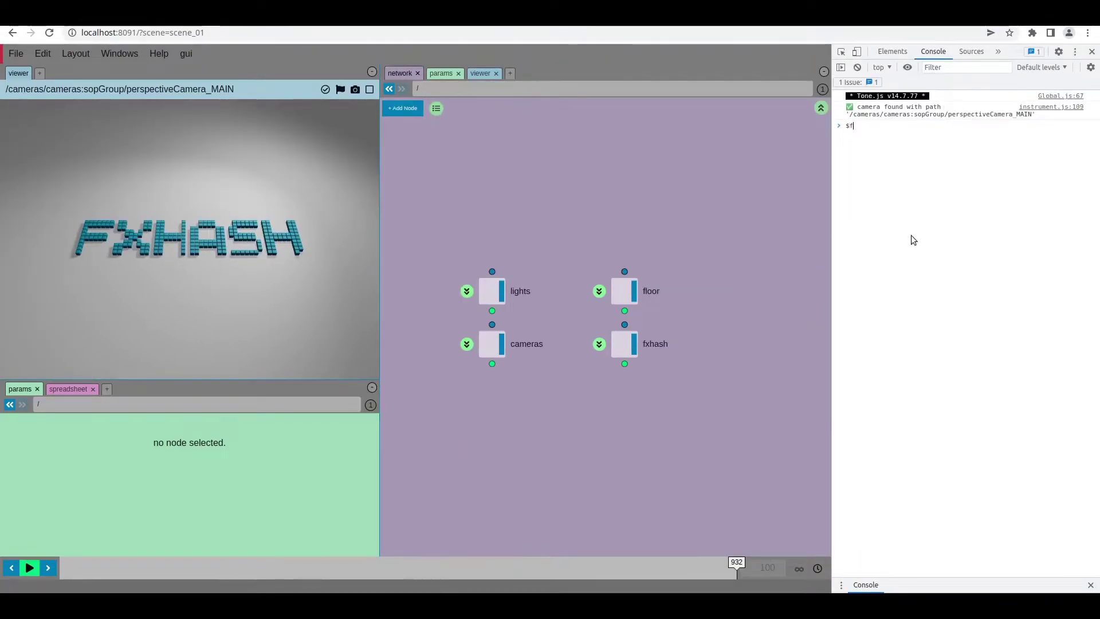
{"action": "key", "text": "Down"}
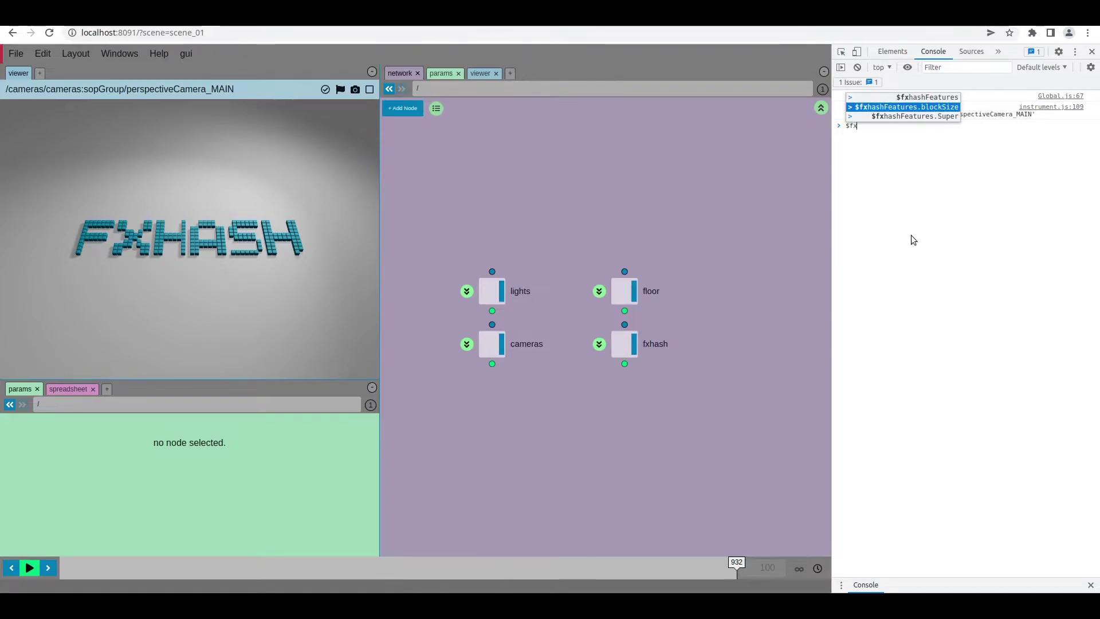
{"action": "key", "text": "Home"}
{"action": "type", "text": "h"}
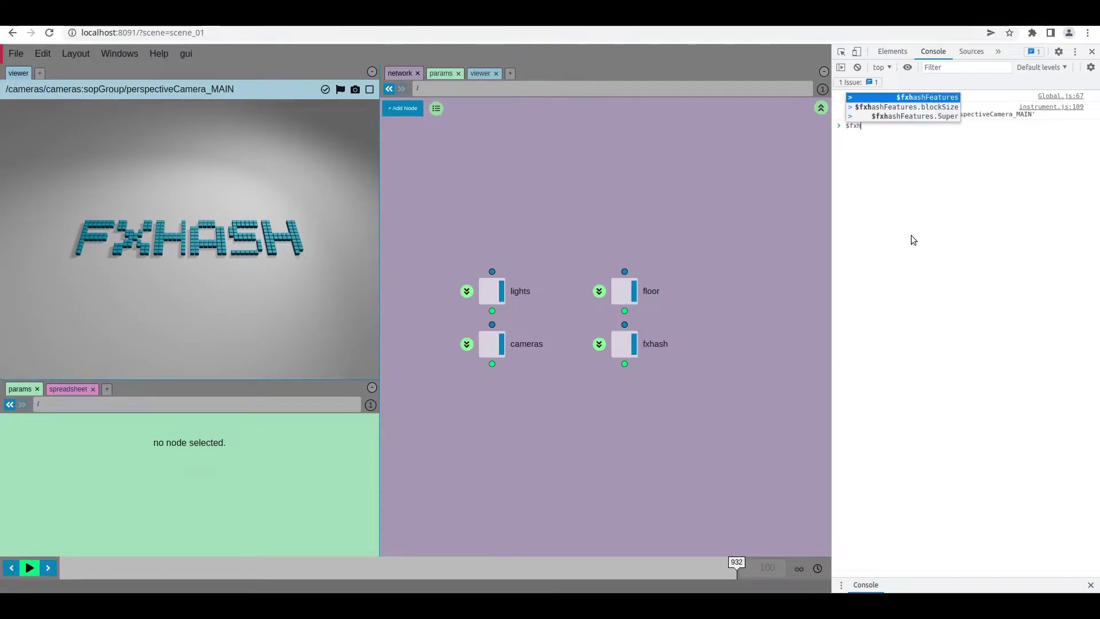
{"action": "type", "text": "asf"}
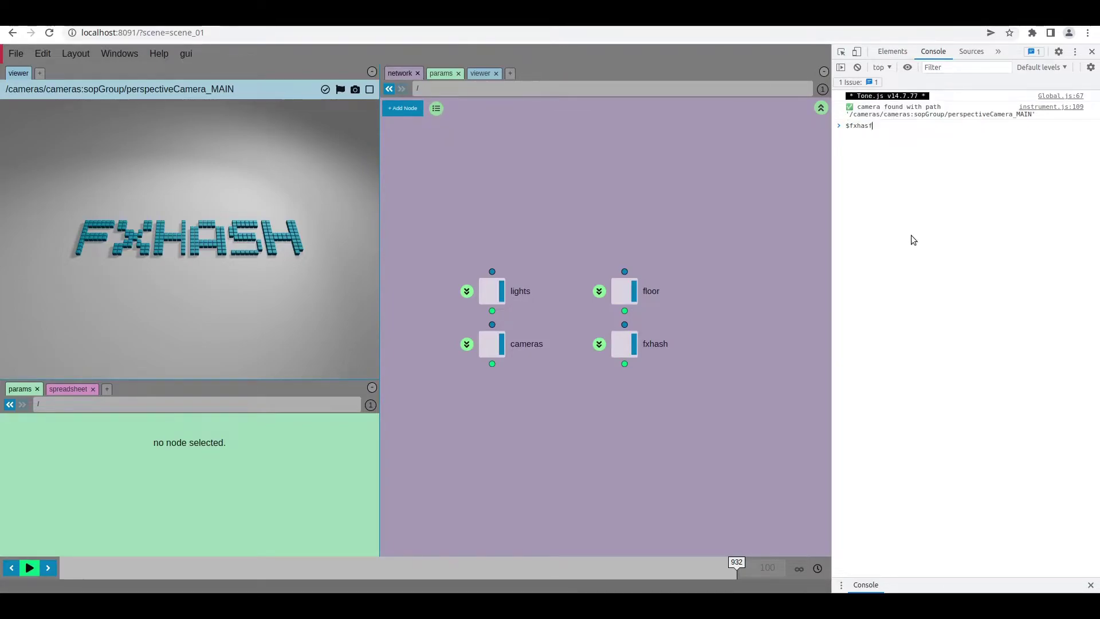
{"action": "key", "text": "Tab"}
{"action": "type", "text": "."}
{"action": "key", "text": "Tab"}
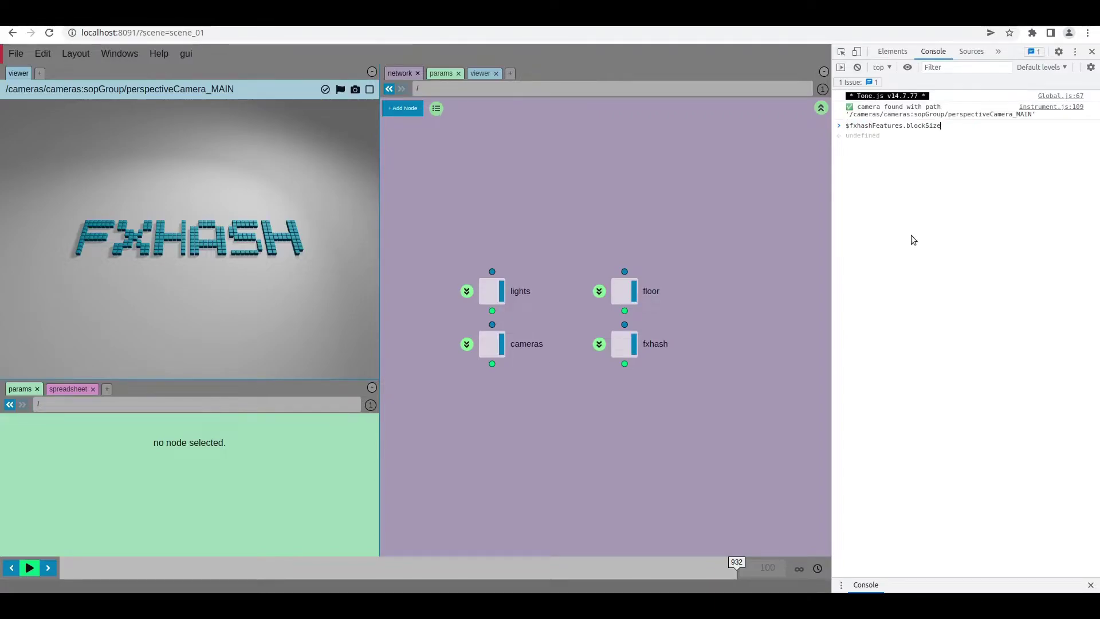
{"action": "key", "text": "ctrl+shift+Left"}
{"action": "type", "text": "Super"}
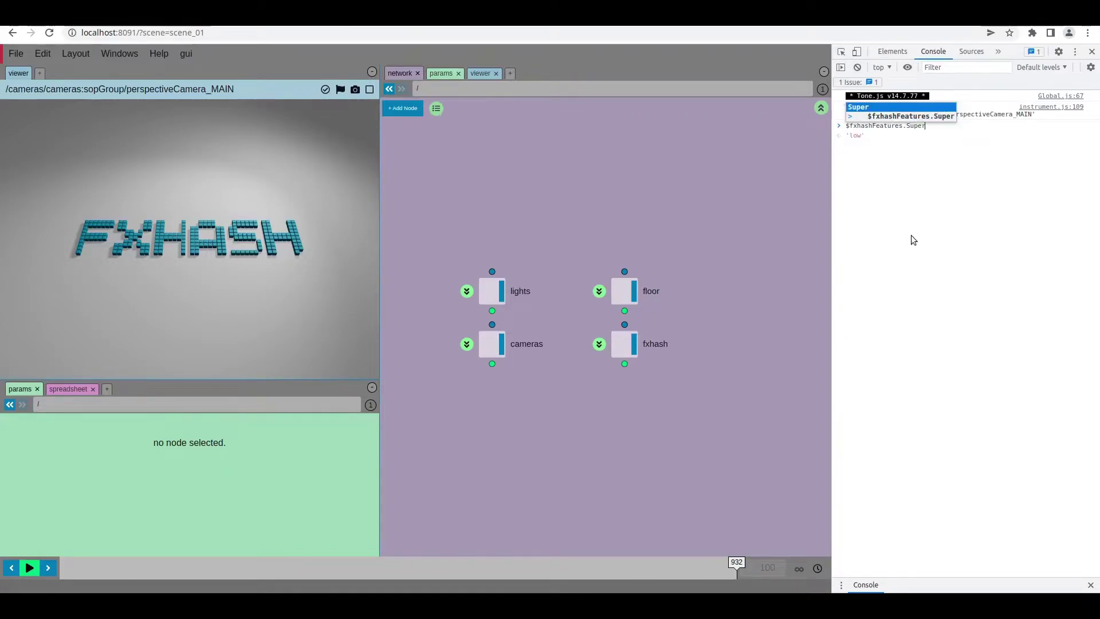
{"action": "key", "text": "Return"}
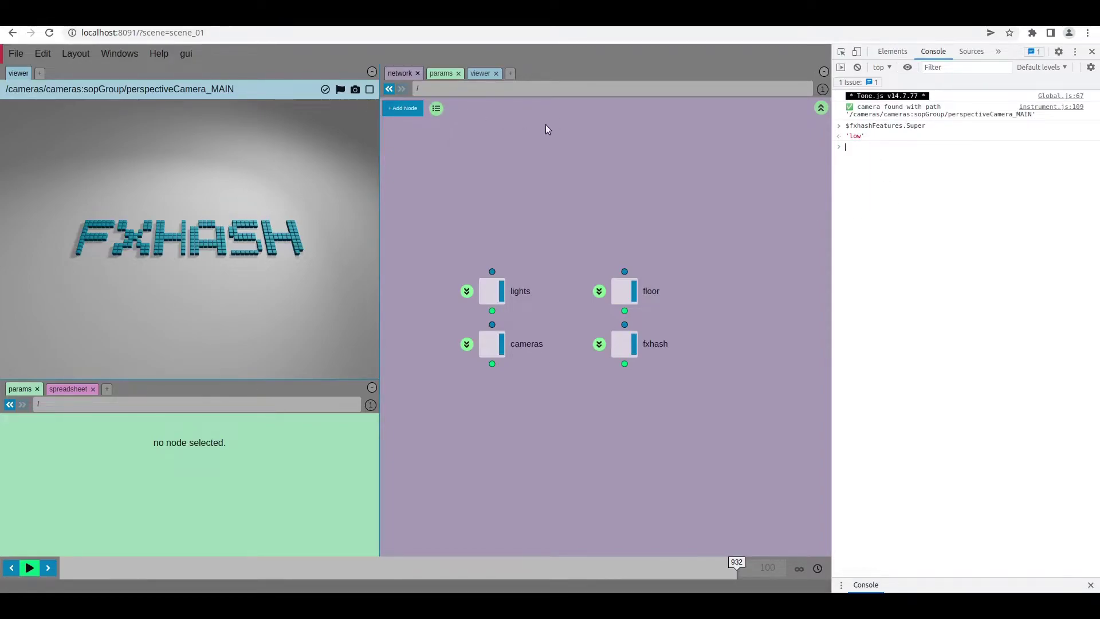
- Enter the fxhash network, select switch1 and adjust its input slider to swap the text material
{"action": "left_click", "coordinate": [599, 344]}
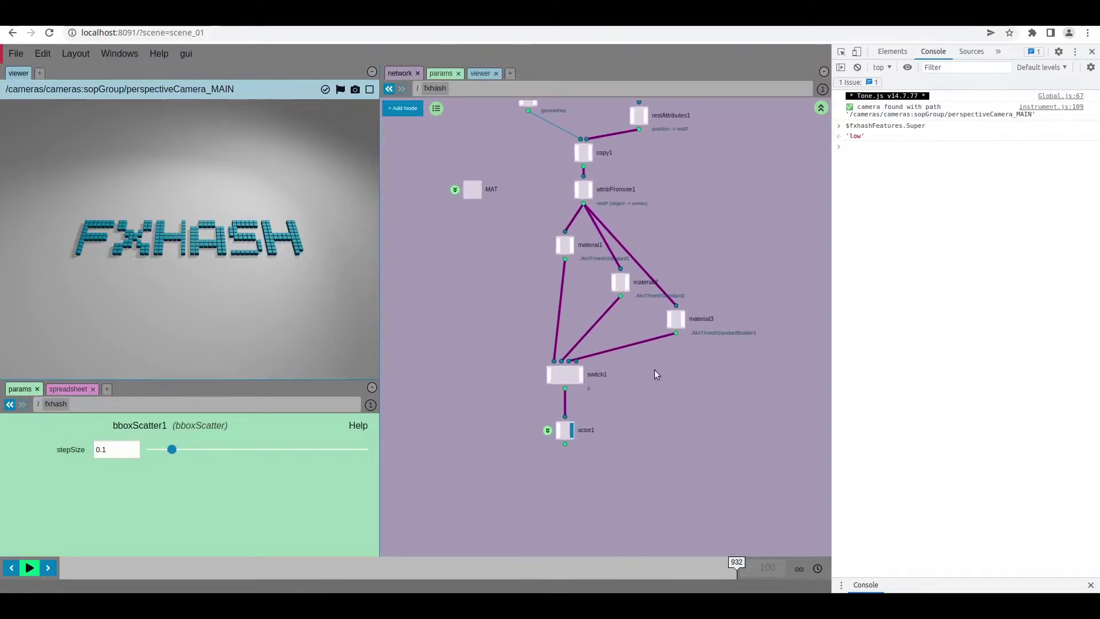
{"action": "left_click", "coordinate": [565, 374]}
{"action": "mouse_move", "coordinate": [192, 452]}
{"action": "left_mouse_down"}
{"action": "mouse_move", "coordinate": [276, 460]}
{"action": "mouse_move", "coordinate": [148, 450]}
{"action": "left_mouse_up"}
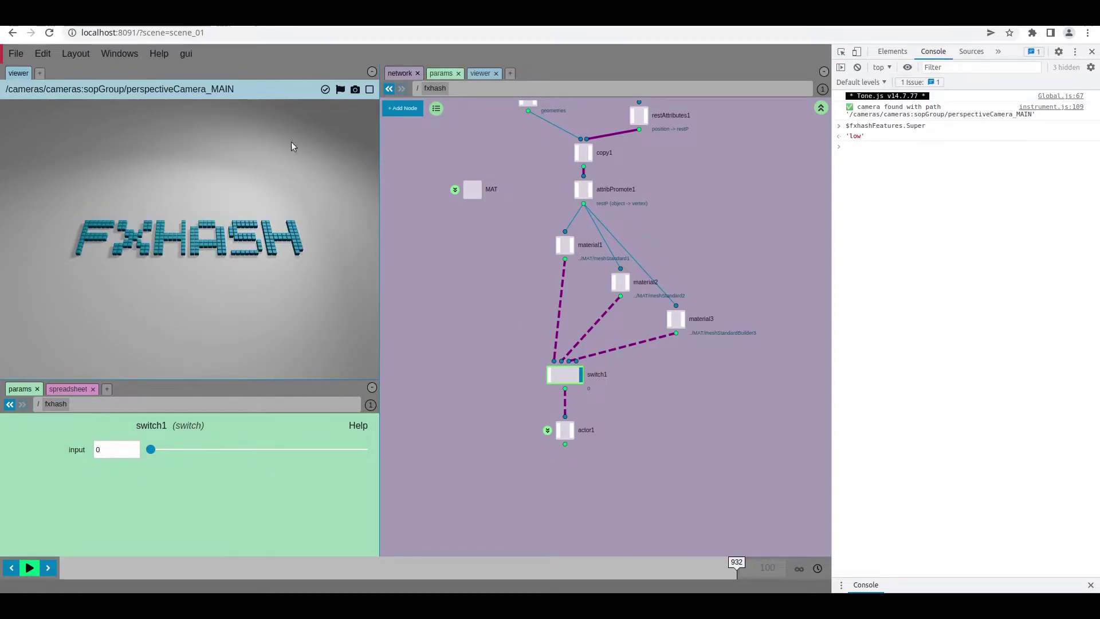
- Set the feature function's return values to 0, 1 and 2 across its three branches
{"action": "key", "text": "alt+Tab"}
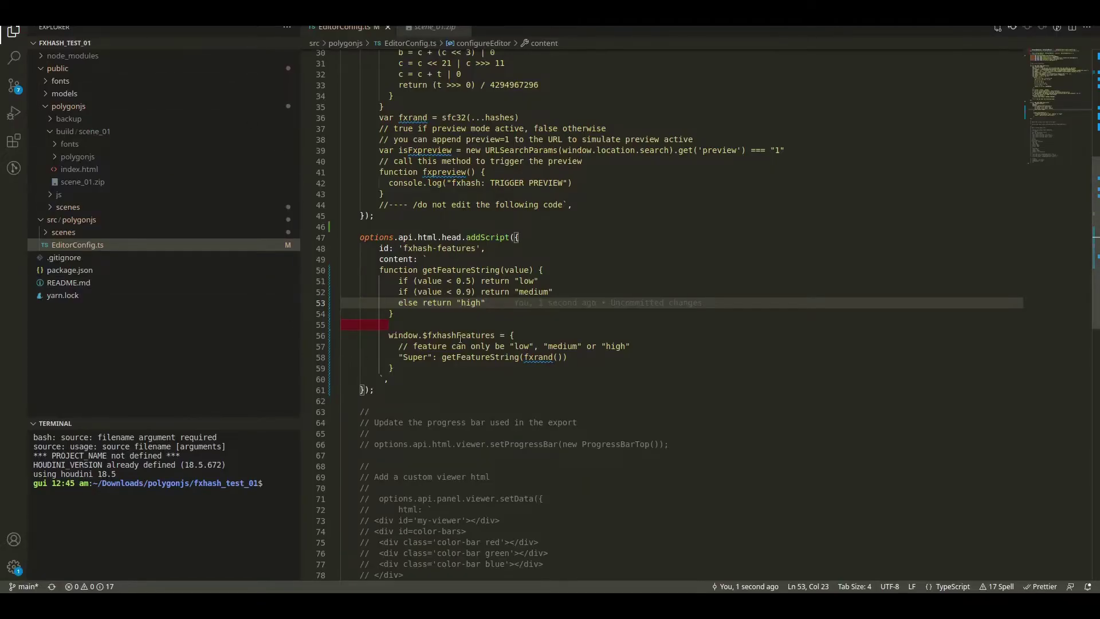
{"action": "key", "text": "Down"}
{"action": "key", "text": "Down"}
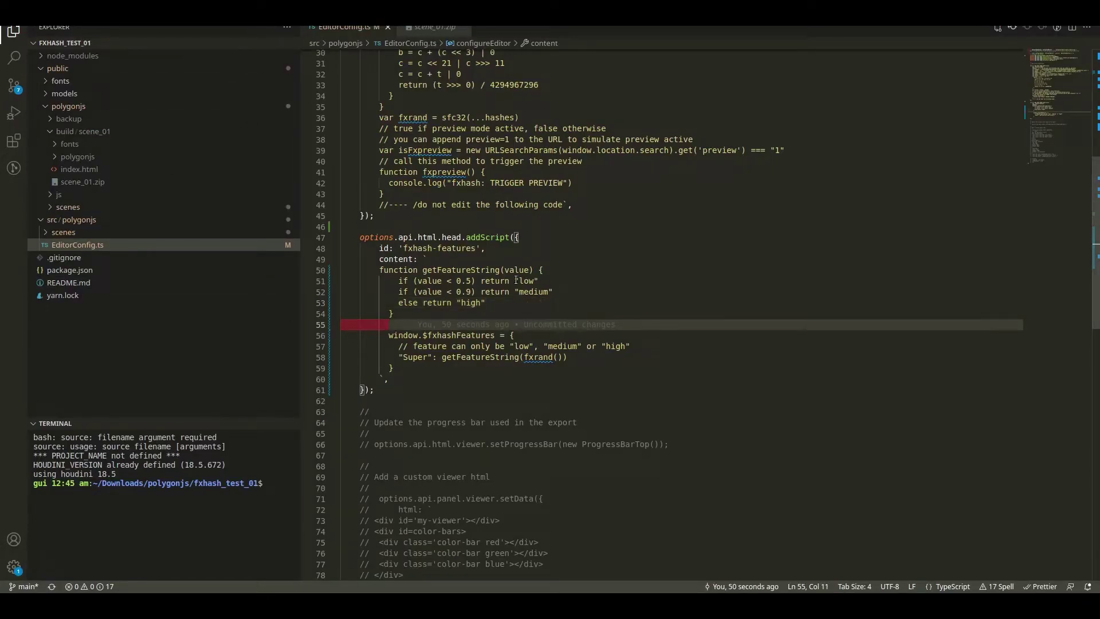
{"action": "left_click_drag", "start_coordinate": [516, 281], "coordinate": [555, 281]}
{"action": "type", "text": "0"}
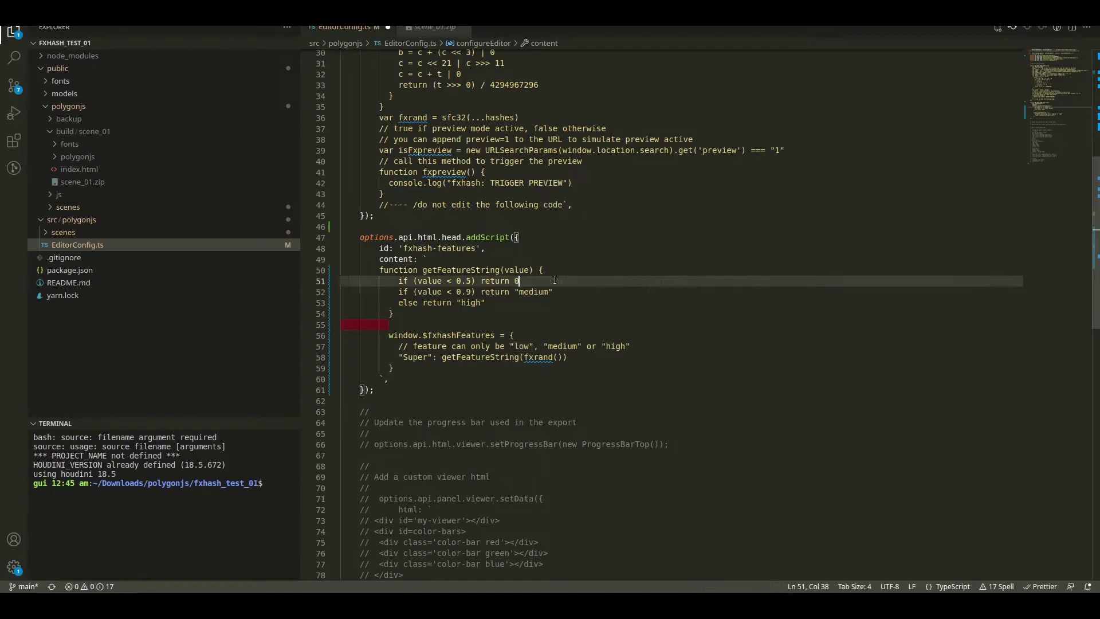
{"action": "key", "text": "Down"}
{"action": "key", "text": "End"}
{"action": "key", "text": "shift+ctrl+Left"}
{"action": "key", "text": "shift+ctrl+Left"}
{"action": "type", "text": "1"}
{"action": "key", "text": "Down"}
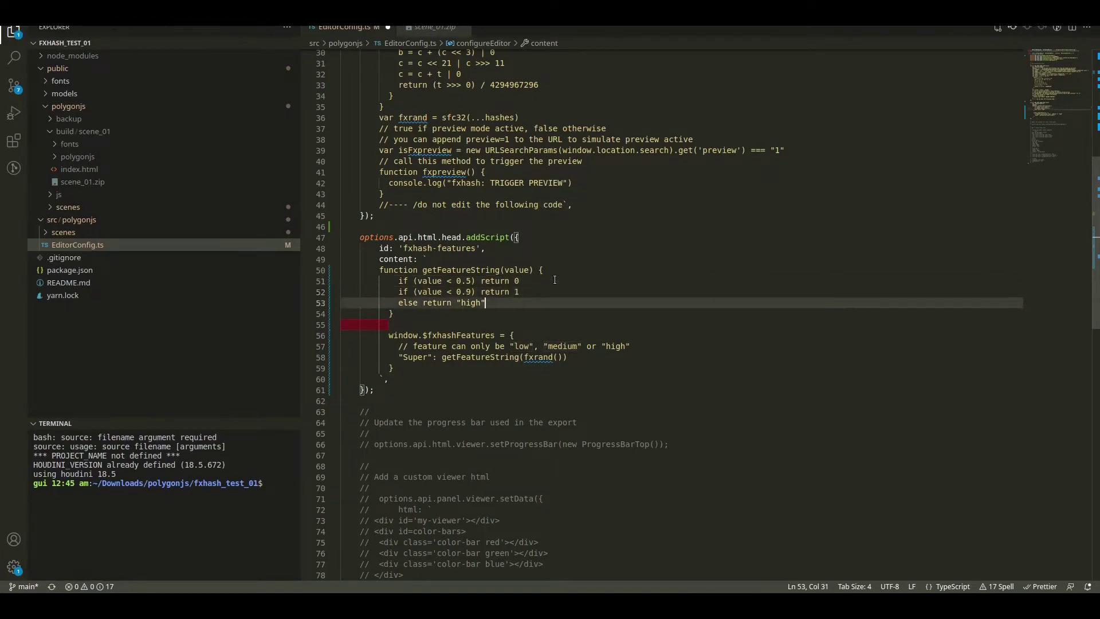
{"action": "key", "text": "shift+ctrl+Left"}
{"action": "key", "text": "shift+ctrl+Left"}
{"action": "key", "text": "shift+ctrl+Left"}
{"action": "type", "text": "2"}
- Delete the allowed-values comment and rename the feature 'Super' to 'material'
{"action": "left_click", "coordinate": [548, 336]}
{"action": "left_click", "coordinate": [514, 346]}
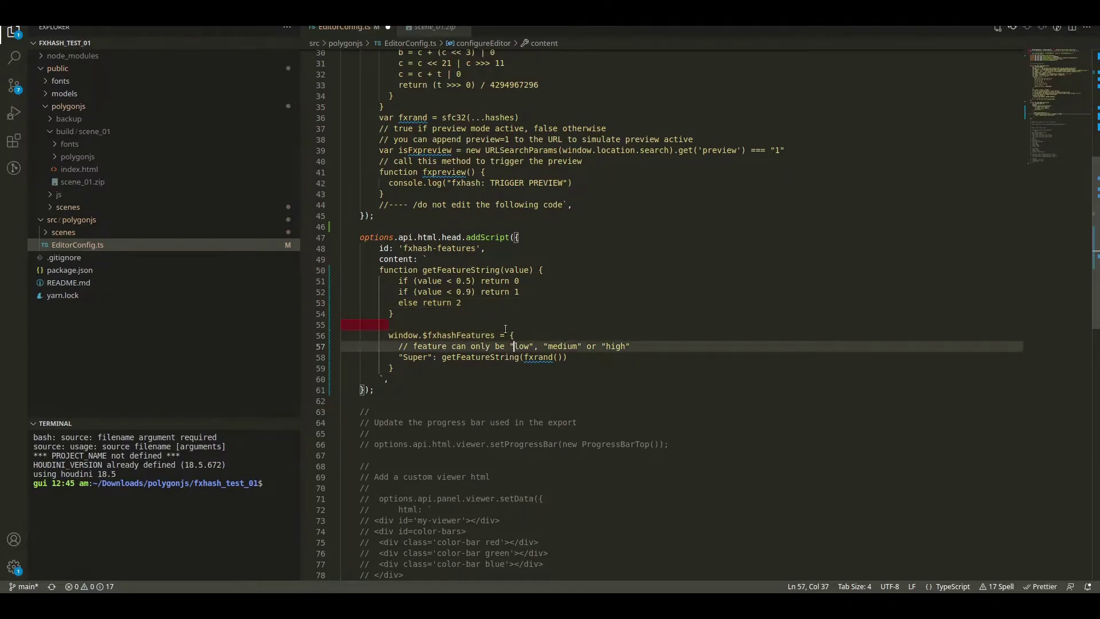
{"action": "key", "text": "ctrl+shift+k"}
{"action": "double_click", "coordinate": [415, 347]}
{"action": "type", "text": "material"}
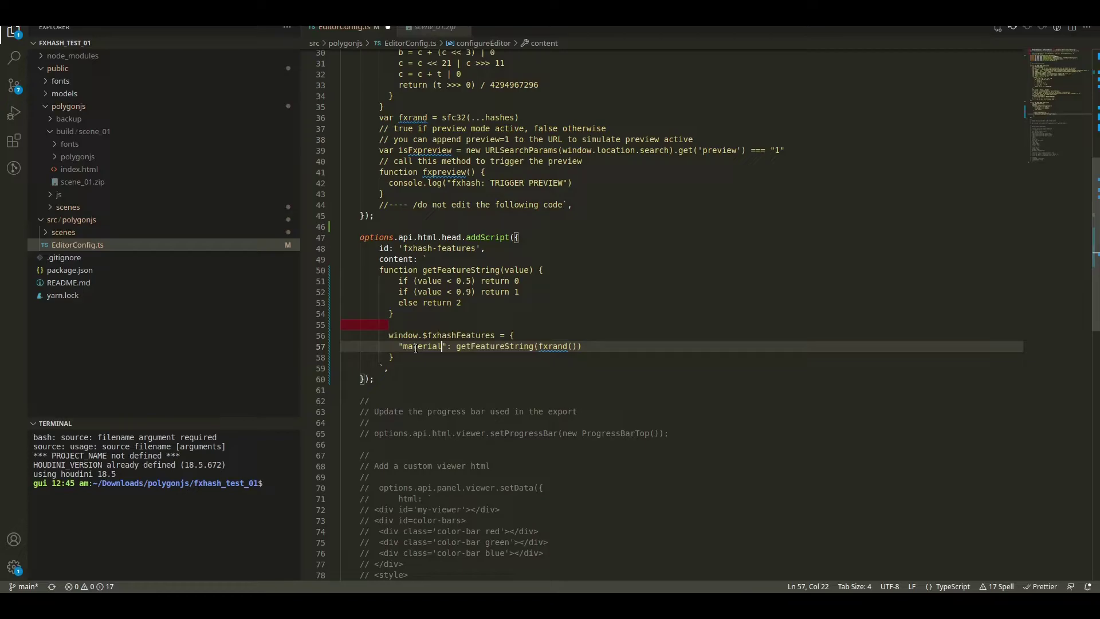
- Rename getFeatureString to getMaterial in both definition and call, then tidy the blank line
{"action": "left_click", "coordinate": [439, 270]}
{"action": "key", "text": "ctrl+shift+Right"}
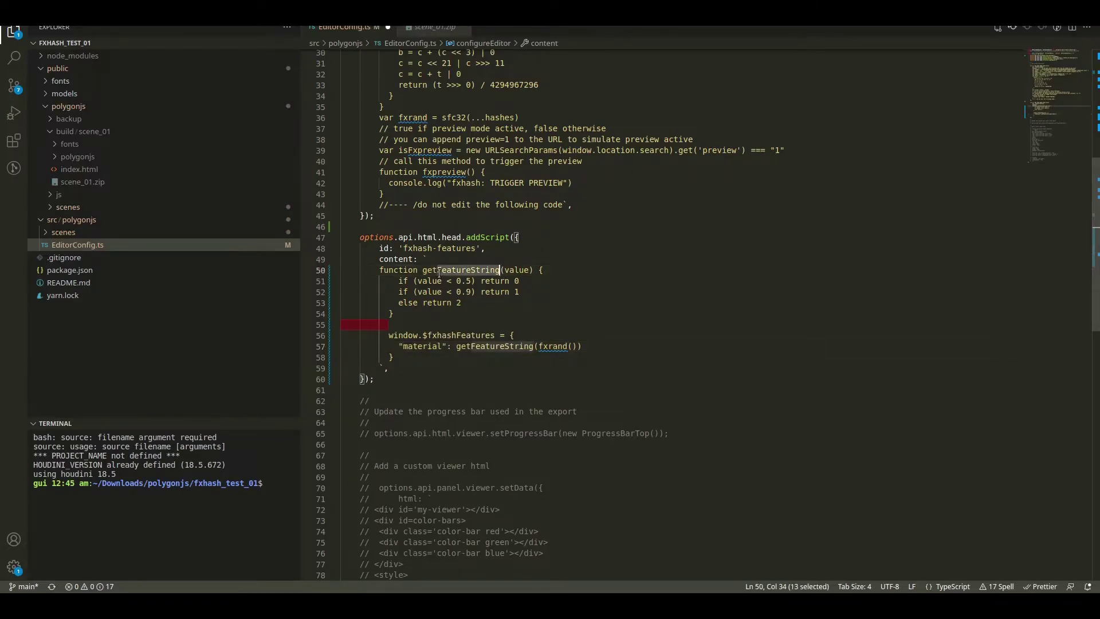
{"action": "type", "text": "Materi"}
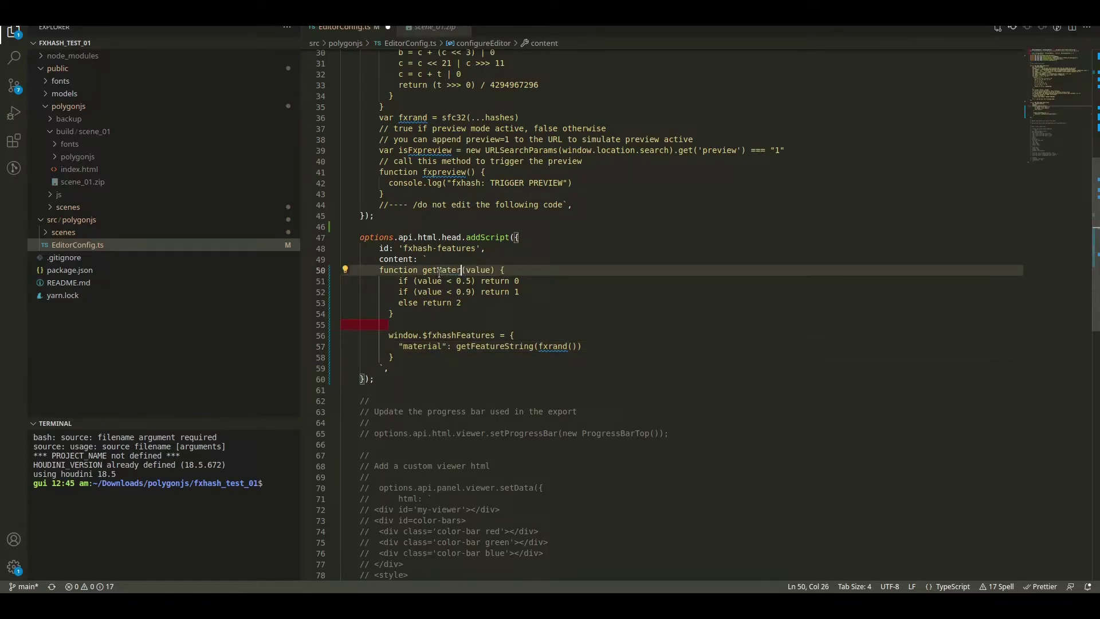
{"action": "type", "text": "al"}
{"action": "key", "text": "Down"}
{"action": "key", "text": "Down"}
{"action": "key", "text": "Down"}
{"action": "key", "text": "Down"}
{"action": "key", "text": "Down"}
{"action": "key", "text": "Down"}
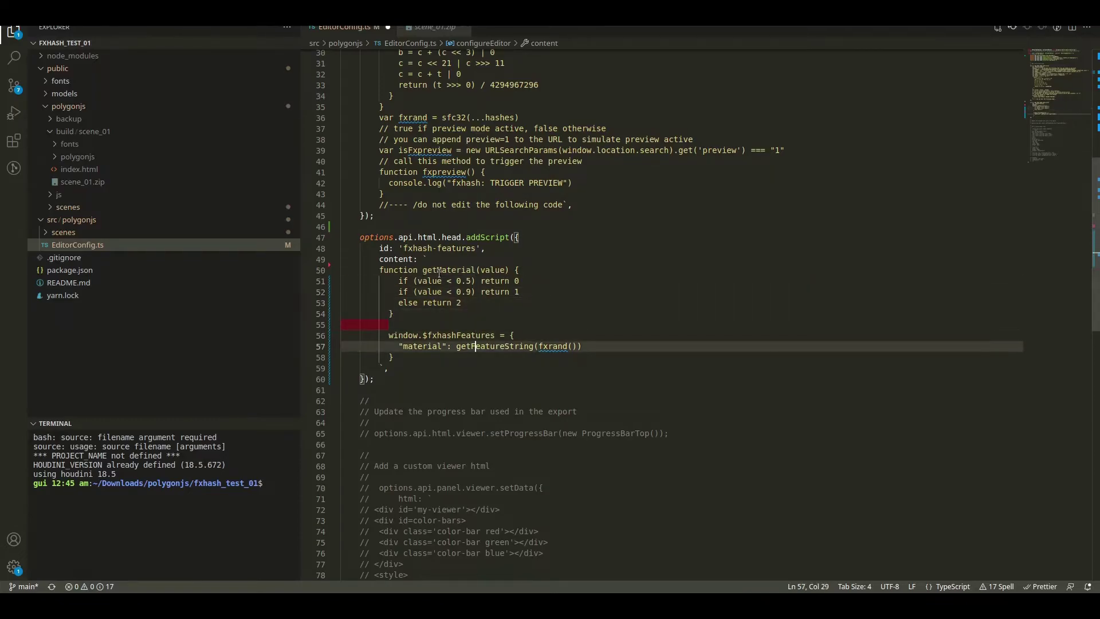
{"action": "key", "text": "ctrl+shift+Right"}
{"action": "type", "text": "Material"}
{"action": "key", "text": "Up"}
{"action": "key", "text": "Up"}
{"action": "key", "text": "ctrl+shift+k"}
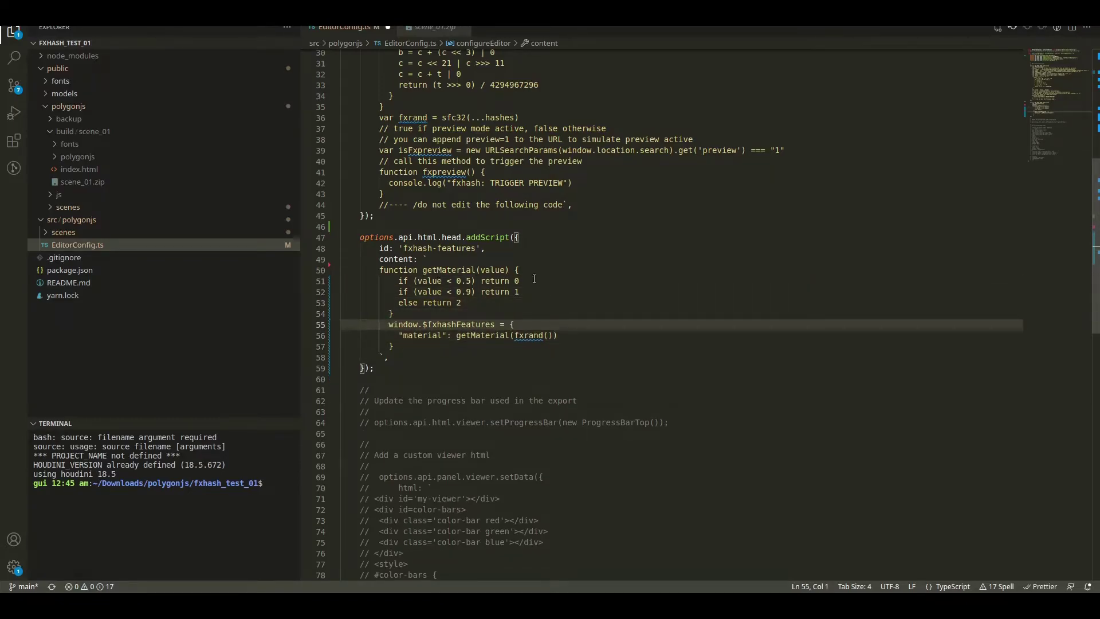
{"action": "left_click", "coordinate": [534, 292]}
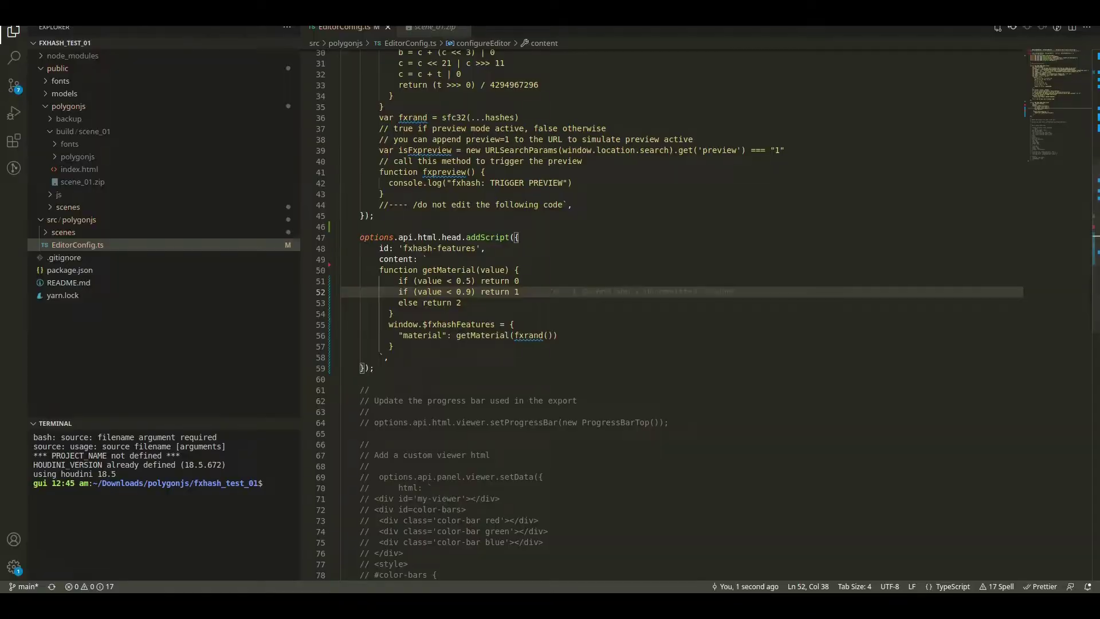
{"action": "key", "text": "alt+Tab"}
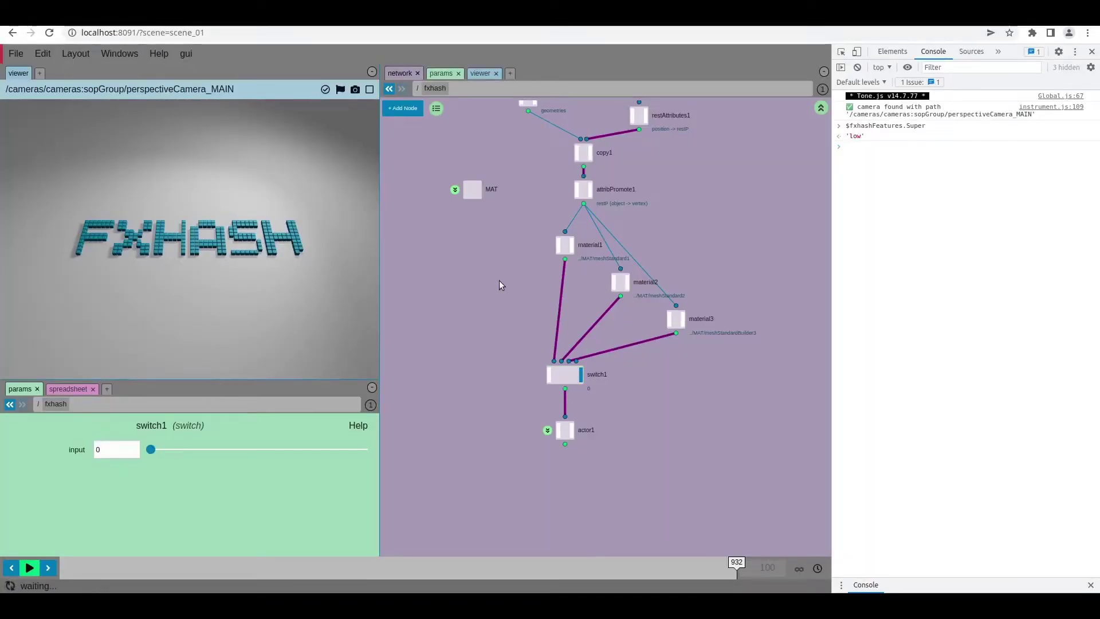
- Reload twice and query $fxhashFeatures.material in the console, getting 0 then 2
{"action": "key", "text": "ctrl+r"}
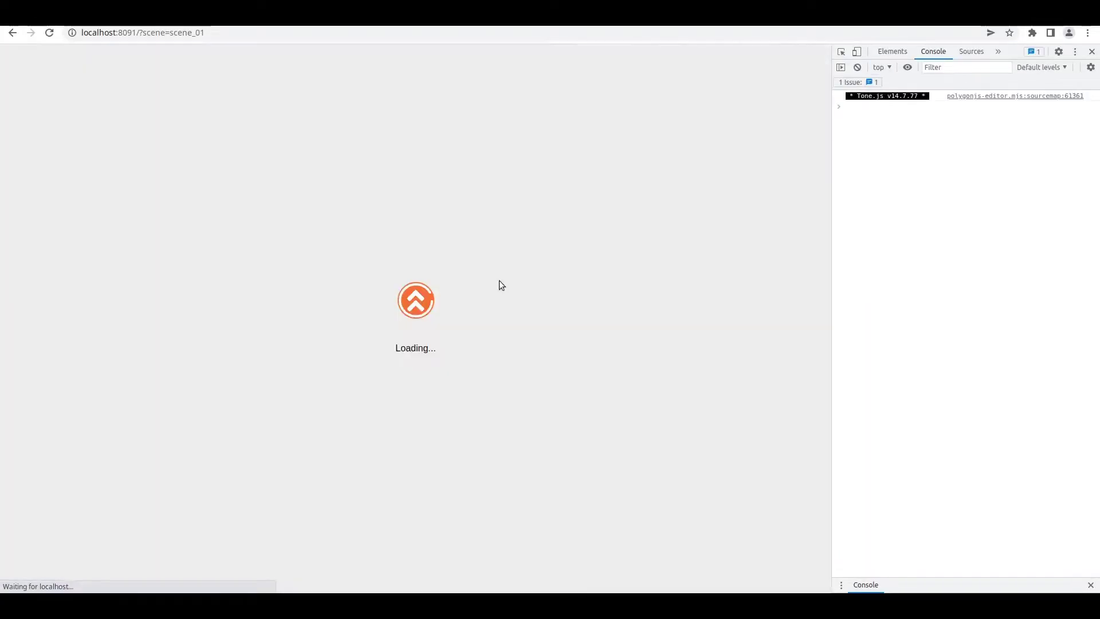
{"action": "type", "text": "$fxhashFeatures"}
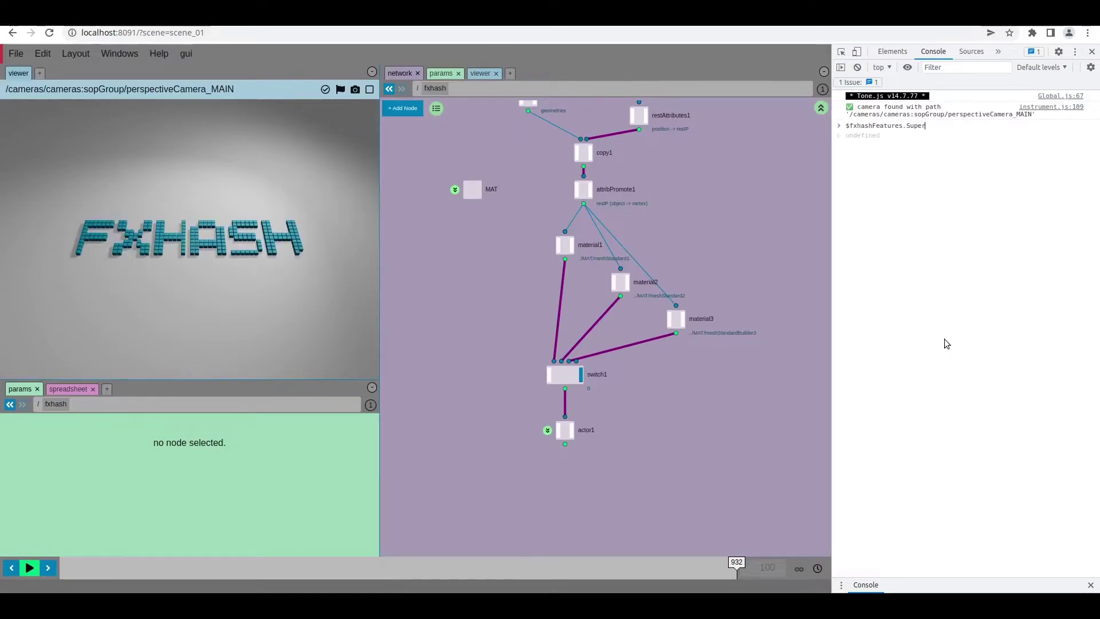
{"action": "type", "text": ".material"}
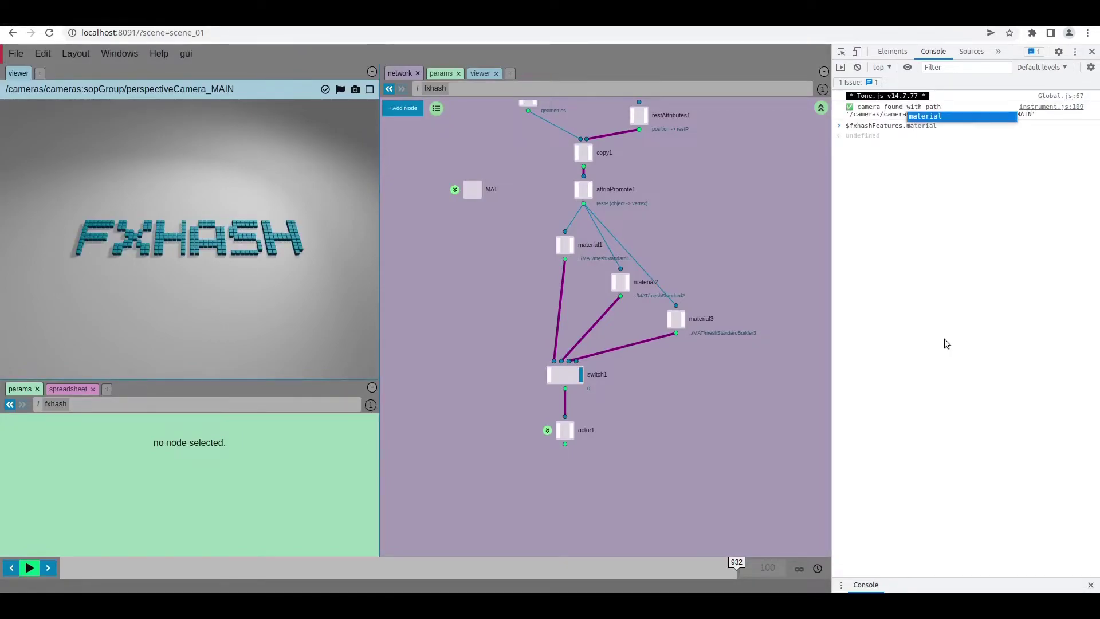
{"action": "key", "text": "Return"}
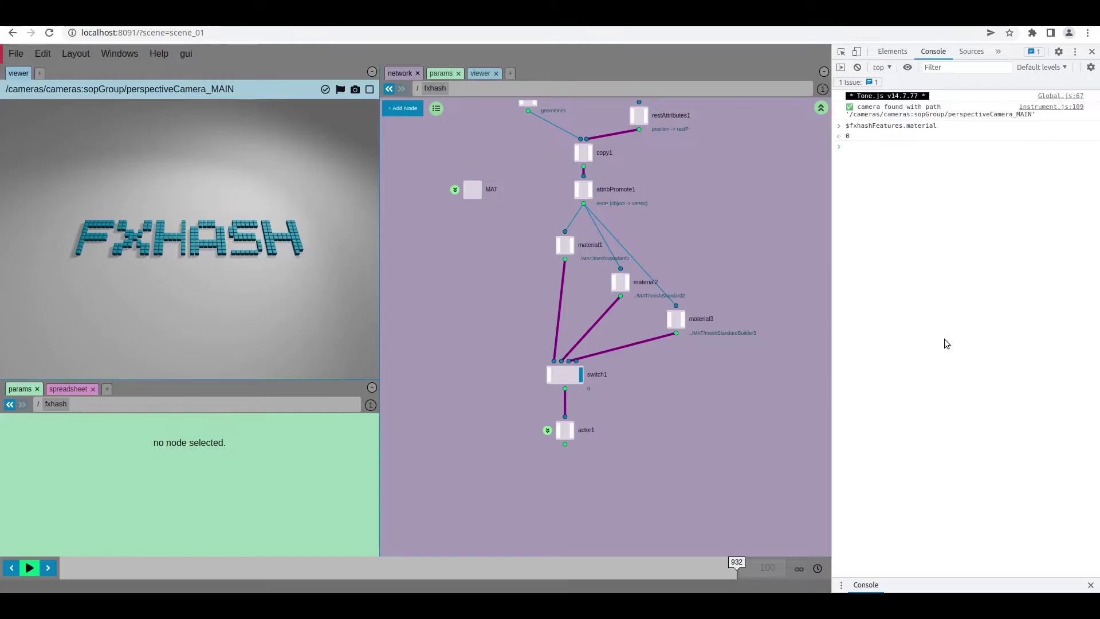
{"action": "key", "text": "ctrl+r"}
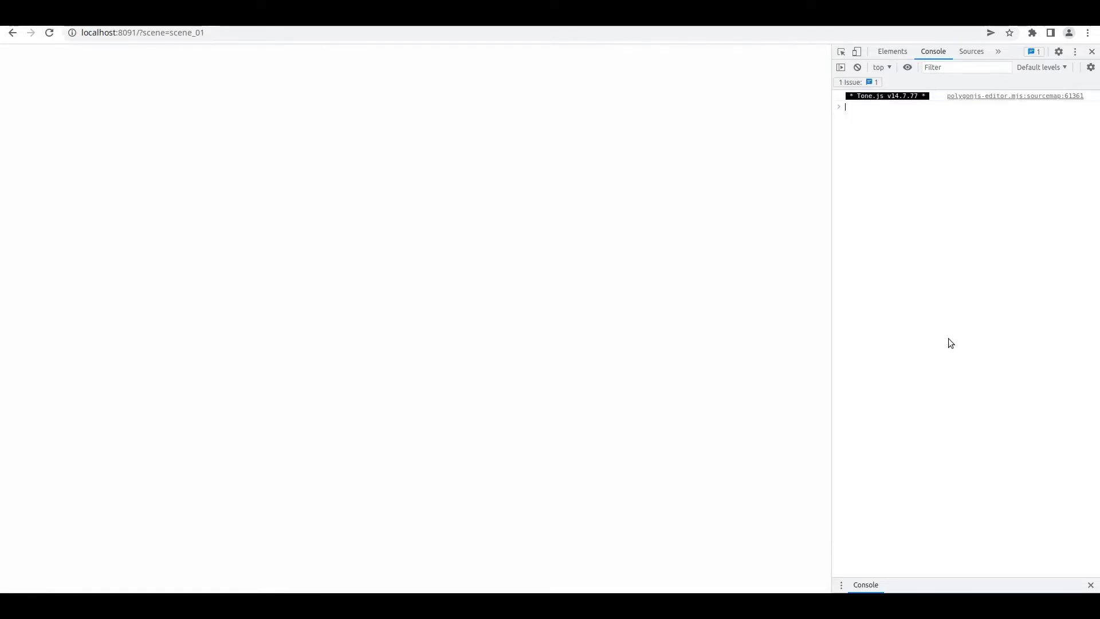
{"action": "key", "text": "Up"}
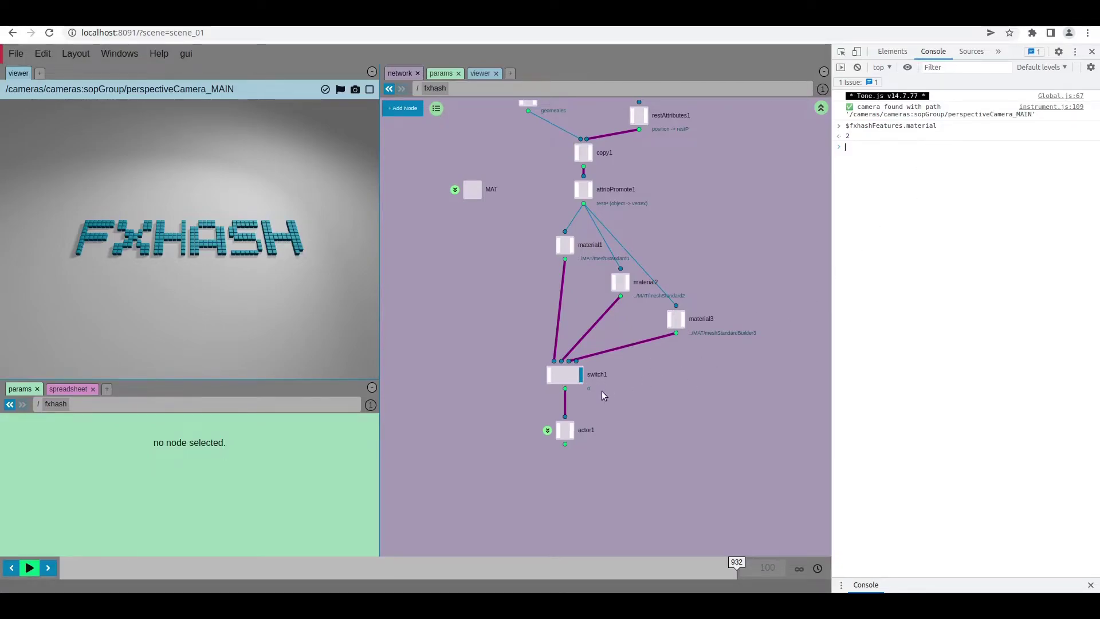
- Set switch1's input to js("$fxhashFeatures.material") pasted from the console
{"action": "left_click", "coordinate": [559, 374]}
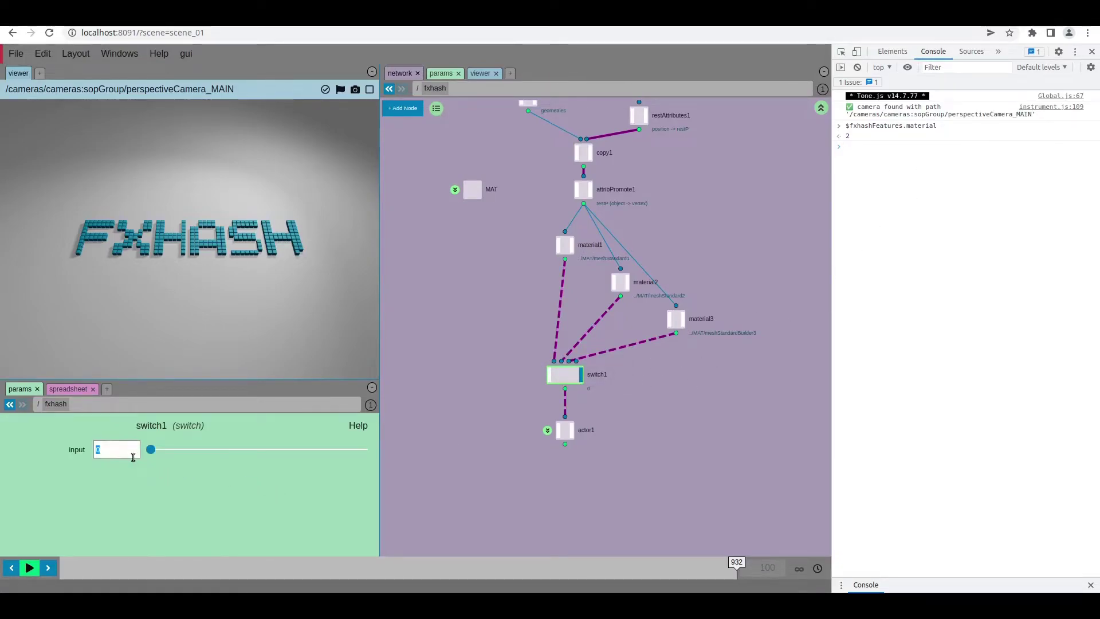
{"action": "key", "text": "BackSpace"}
{"action": "type", "text": "$"}
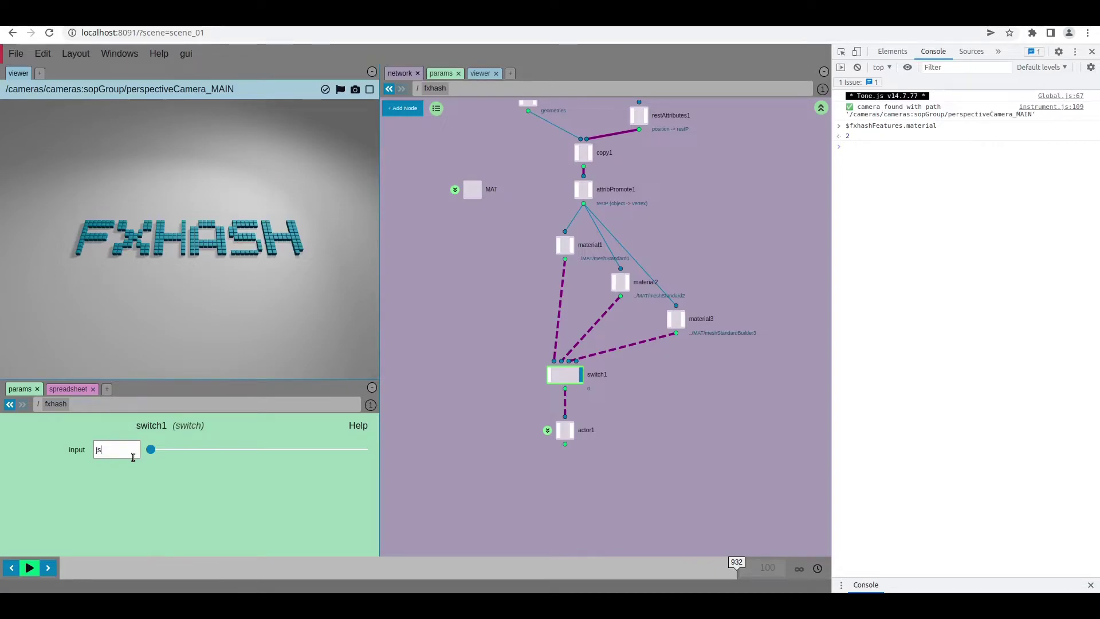
{"action": "type", "text": "fx"}
{"action": "left_click_drag", "start_coordinate": [844, 126], "coordinate": [941, 130]}
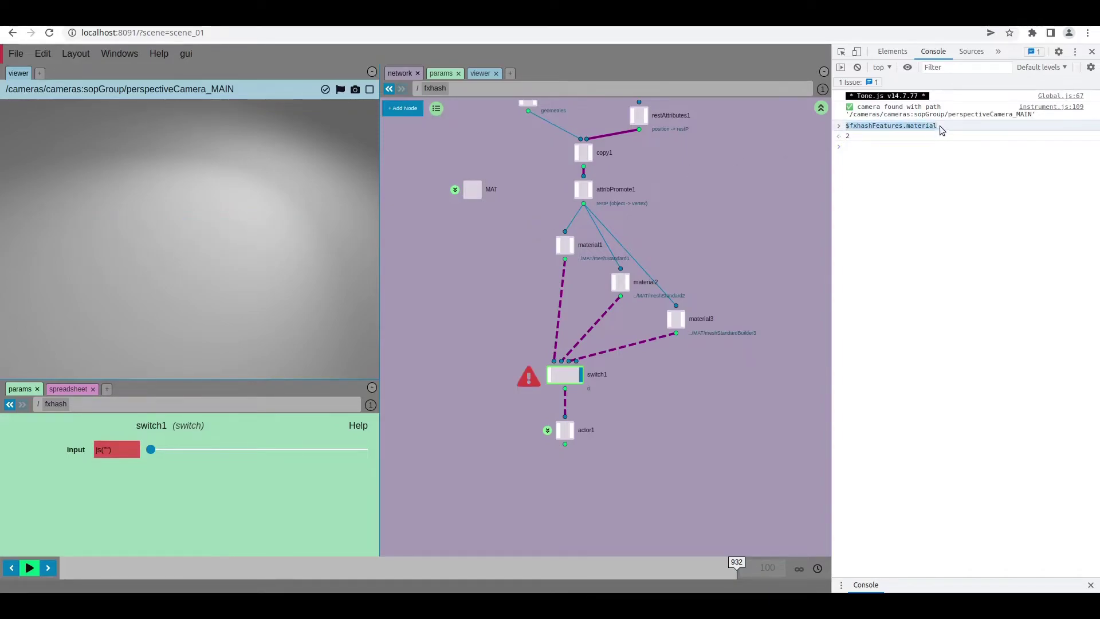
{"action": "left_click", "coordinate": [129, 447]}
{"action": "type", "text": "$fxhashFeatures.material"}
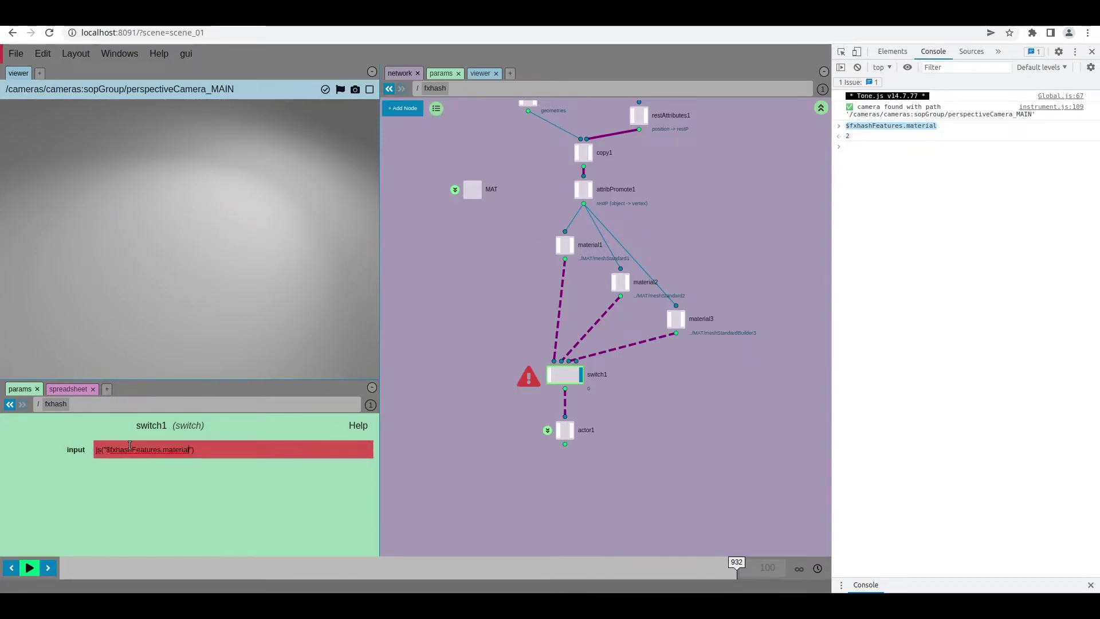
{"action": "type", "text": "\""}
{"action": "key", "text": "Return"}
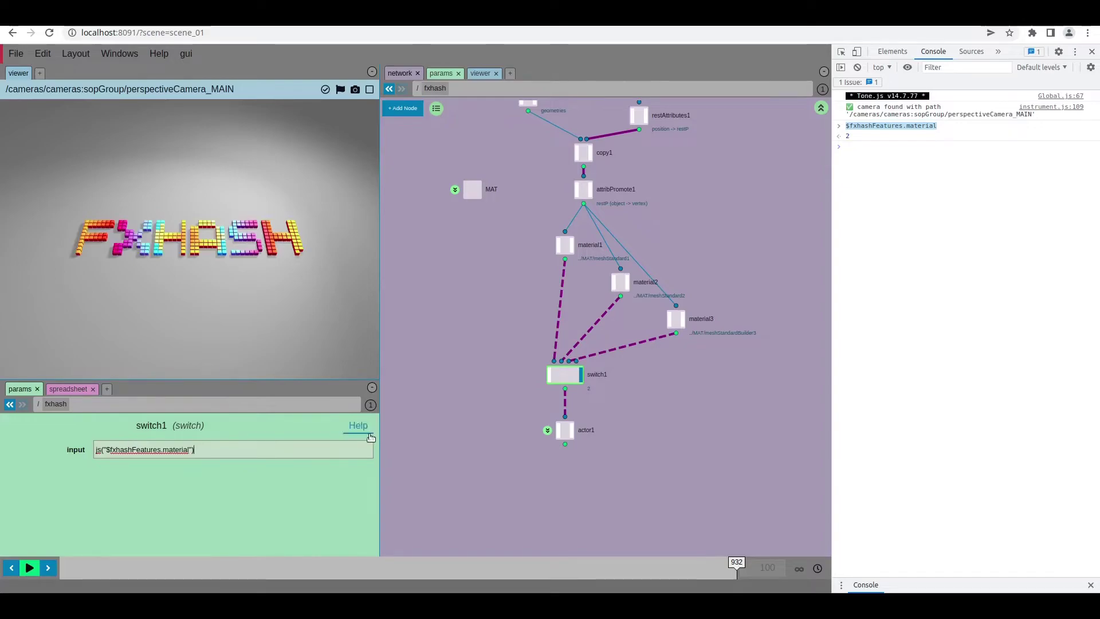
- Save the scene and reload the page to test another hash
{"action": "key", "text": "ctrl+s"}
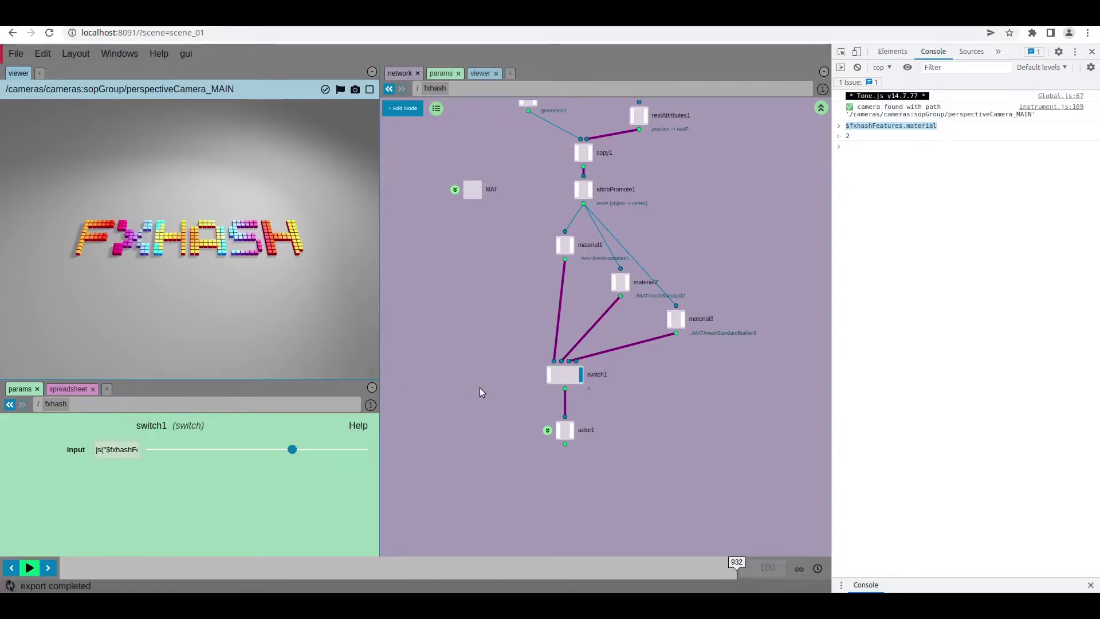
{"action": "key", "text": "ctrl+r"}
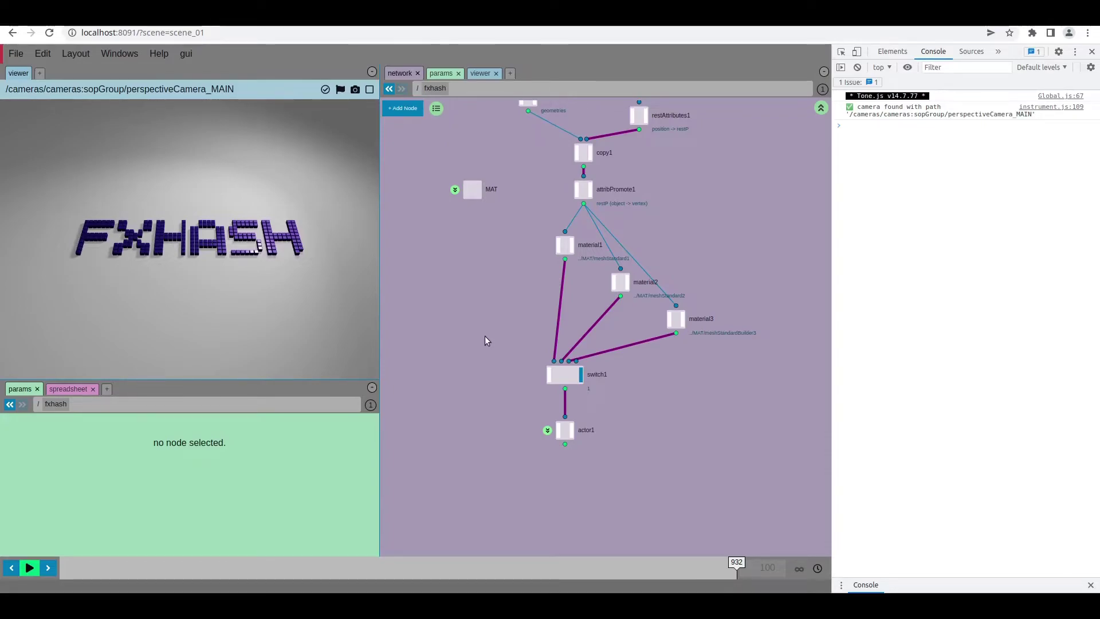
- In Save Options, toggle Create Export On Save off and back on and apply with zip creation kept
{"action": "left_click", "coordinate": [47, 91]}
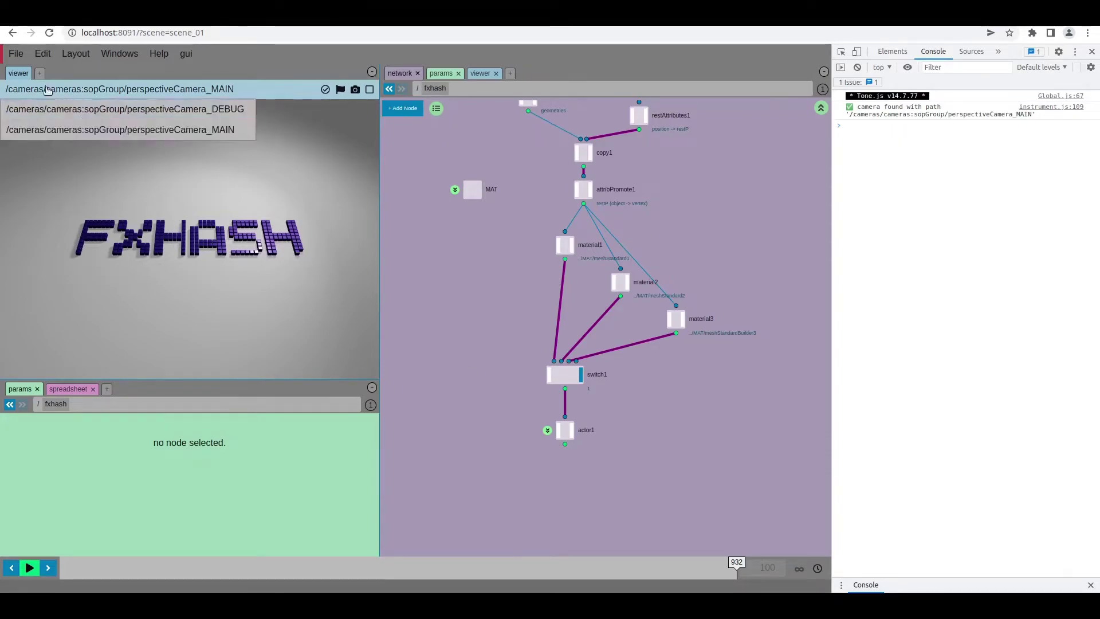
{"action": "left_click", "coordinate": [16, 54]}
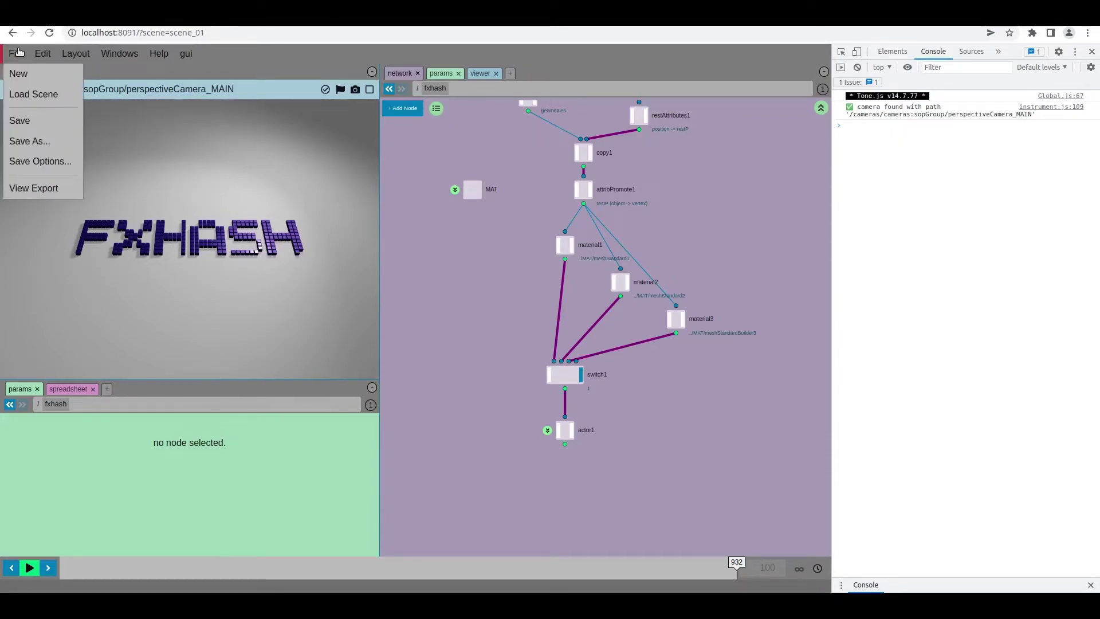
{"action": "left_click", "coordinate": [32, 161]}
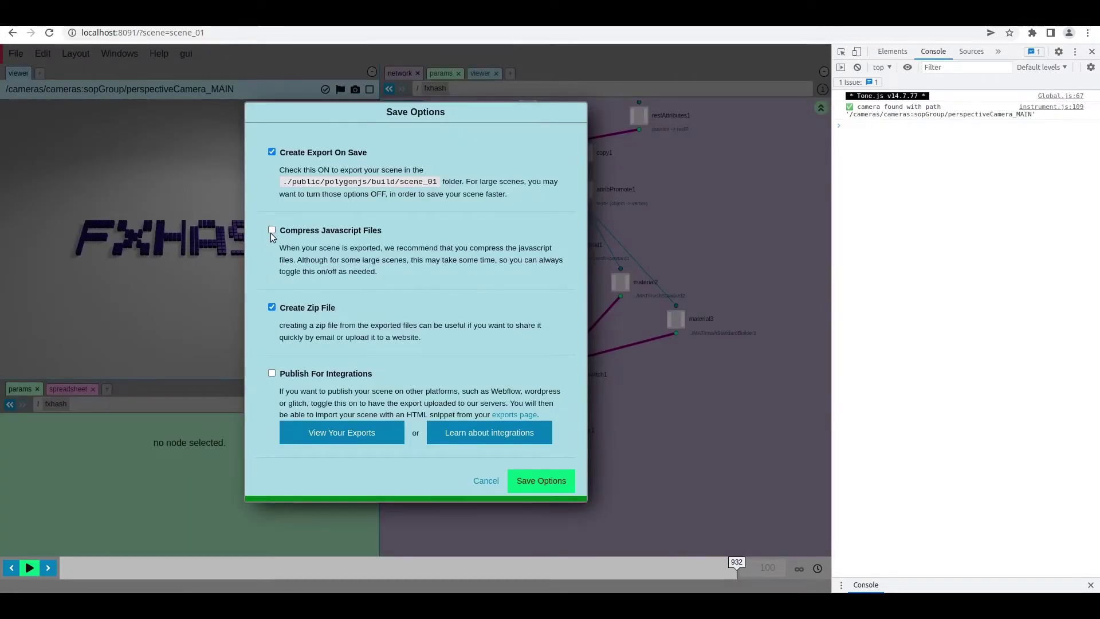
{"action": "left_click", "coordinate": [272, 153]}
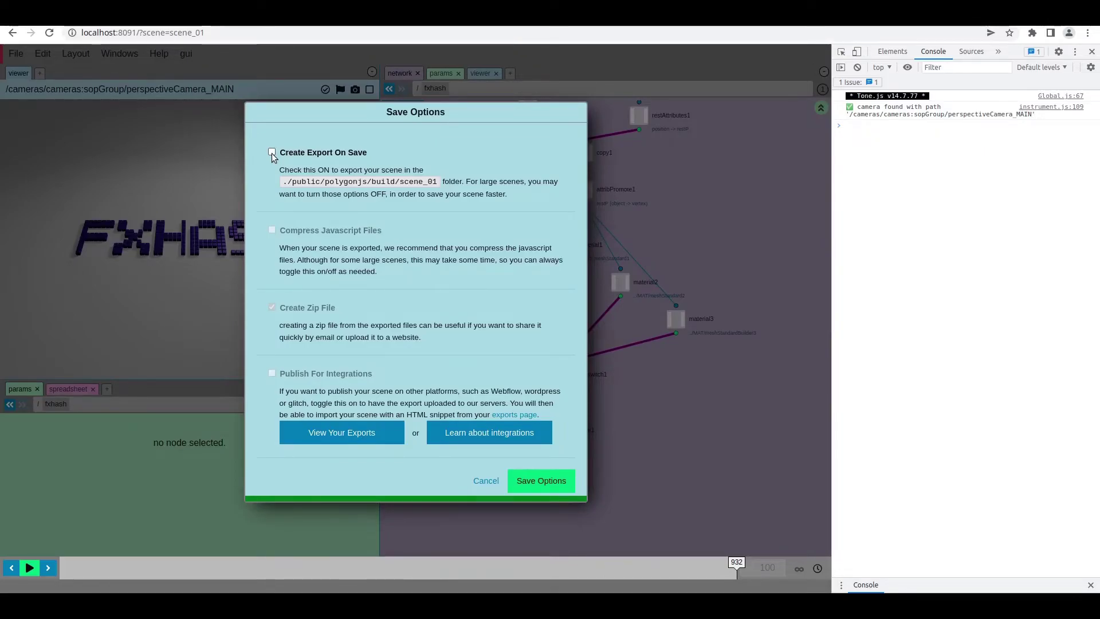
{"action": "left_click", "coordinate": [272, 153]}
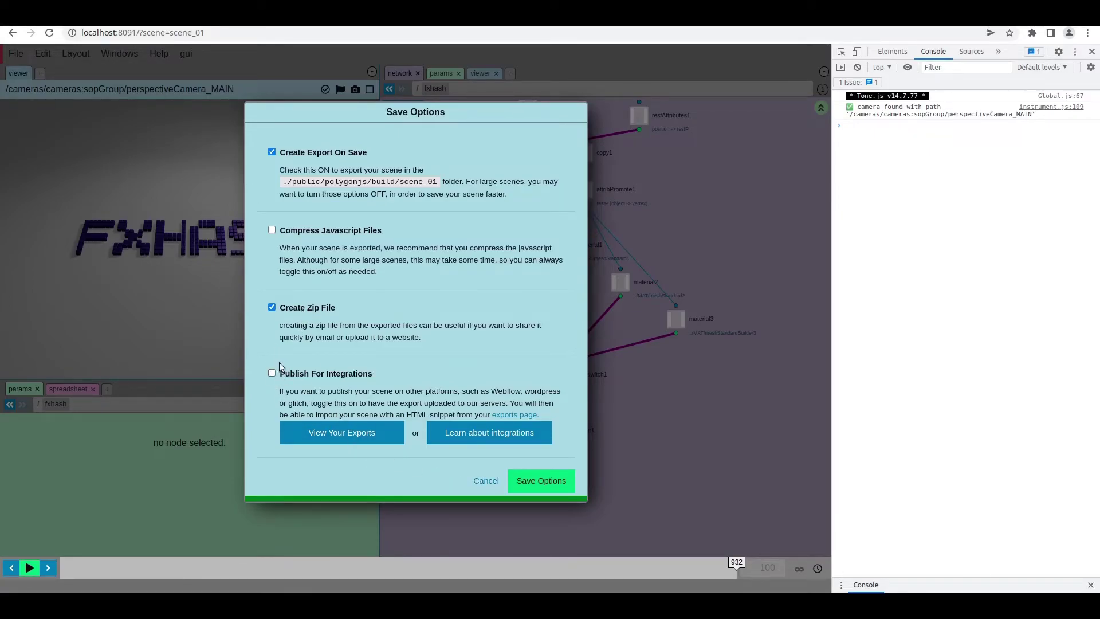
{"action": "left_click", "coordinate": [529, 482]}
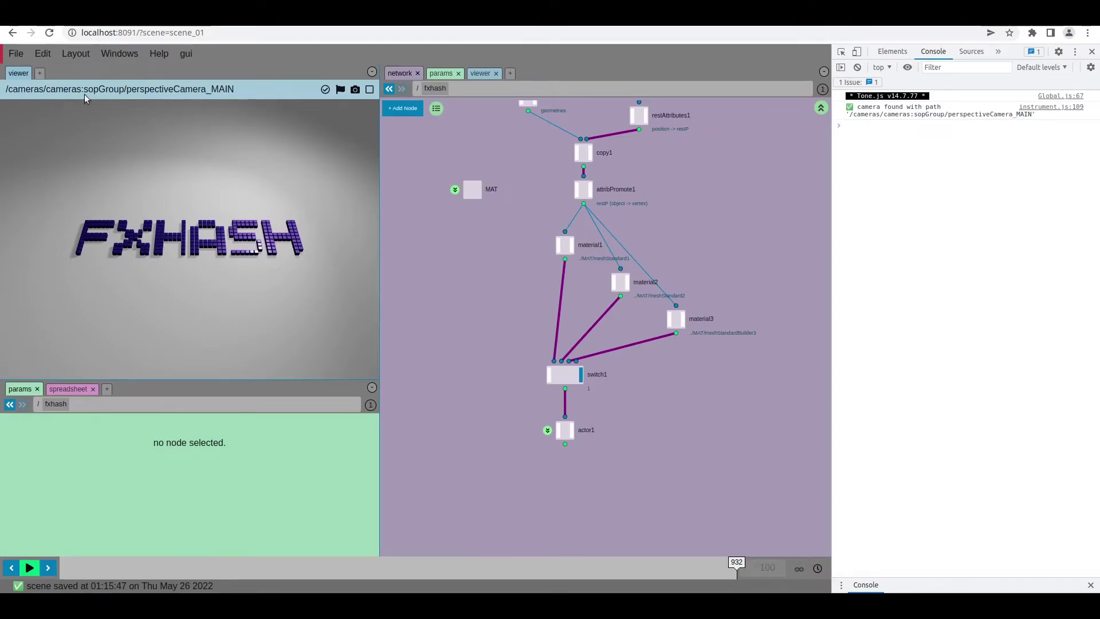
- From File > View Export, open the local build/scene_01/index.html export in the browser
{"action": "left_click", "coordinate": [16, 54]}
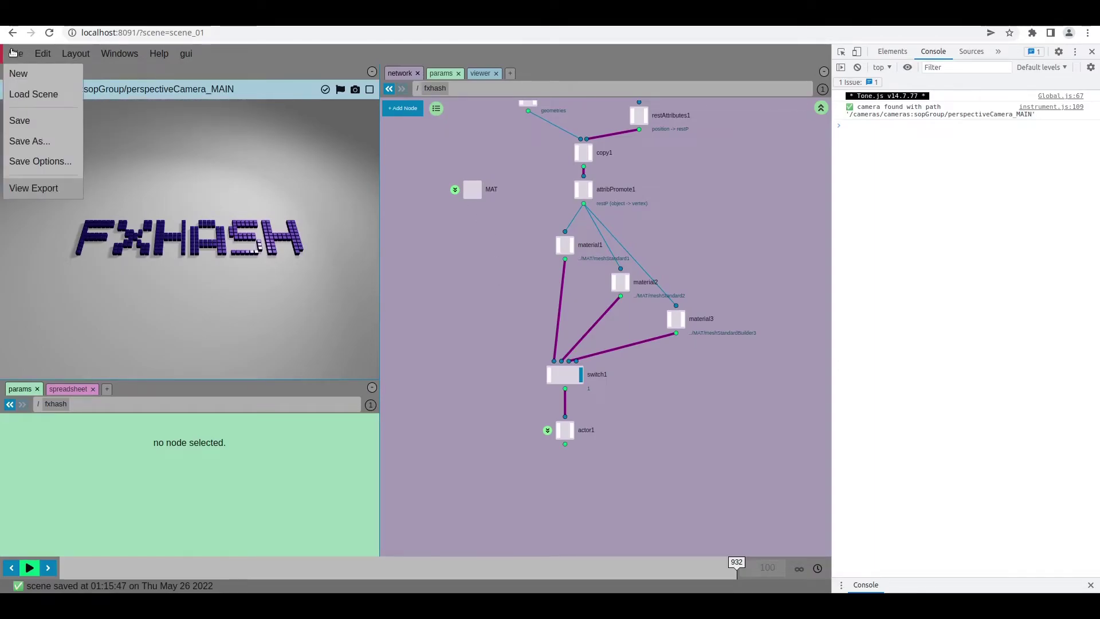
{"action": "left_click", "coordinate": [32, 188]}
{"action": "left_click", "coordinate": [491, 239]}
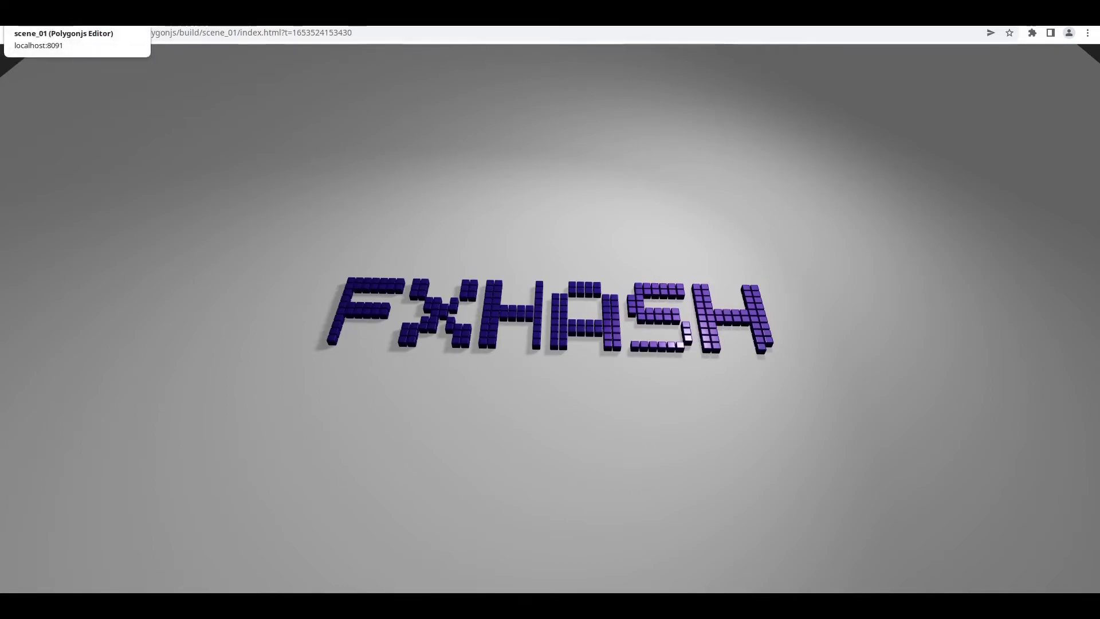
- Navigate public > polygonjs > build > scene_01 in Nautilus and select scene_01.zip
{"action": "key", "text": "alt+Tab"}
{"action": "double_click", "coordinate": [288, 114]}
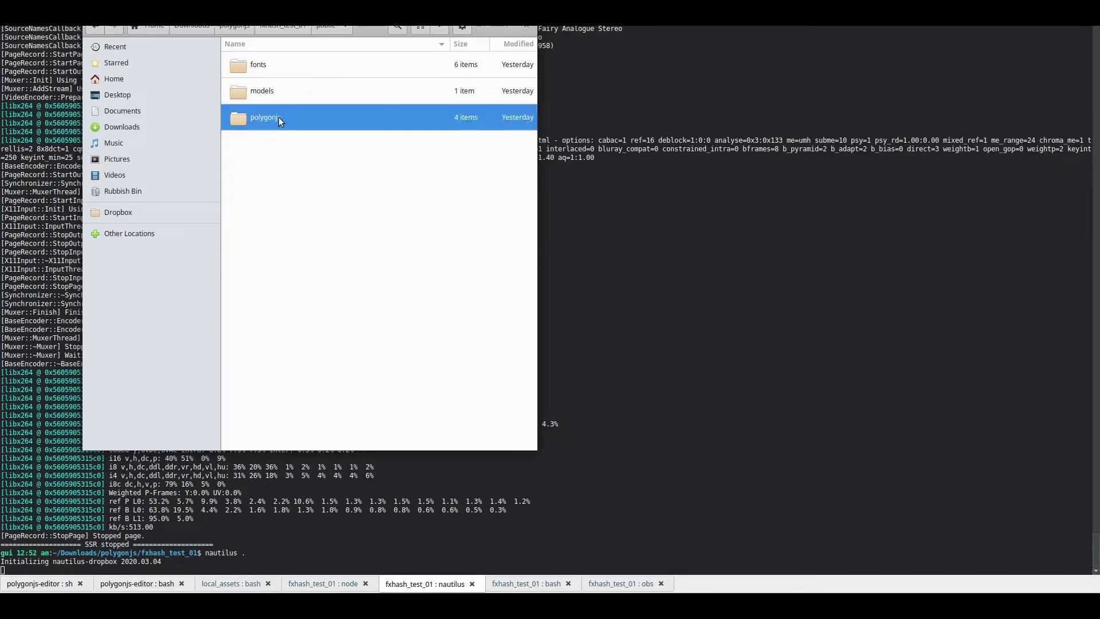
{"action": "double_click", "coordinate": [279, 117]}
{"action": "double_click", "coordinate": [267, 90]}
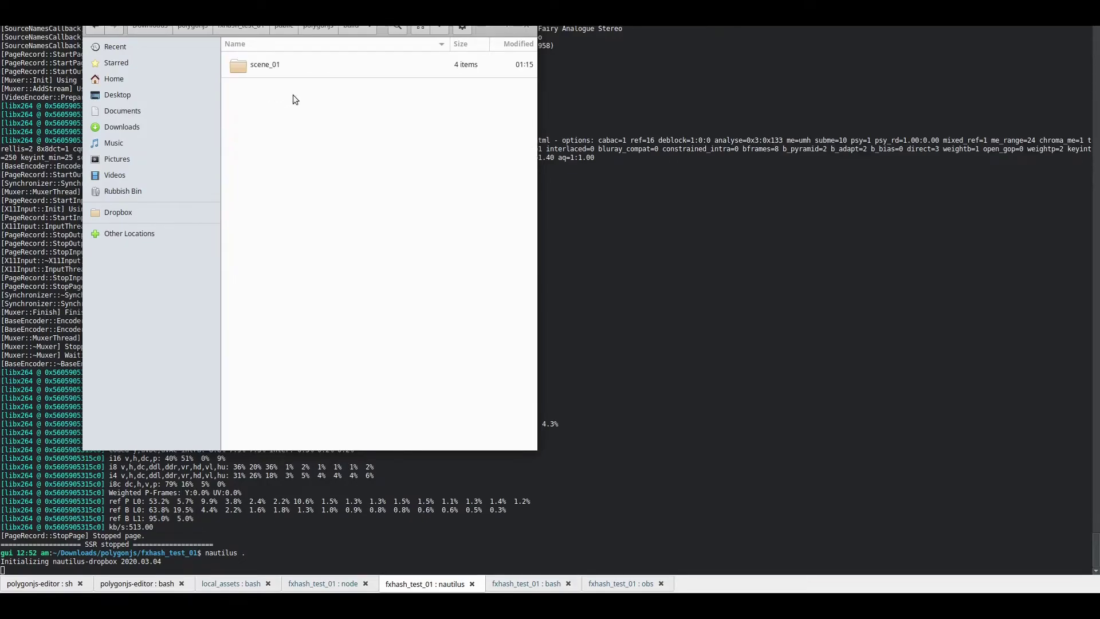
{"action": "double_click", "coordinate": [283, 67]}
{"action": "left_click", "coordinate": [297, 144]}
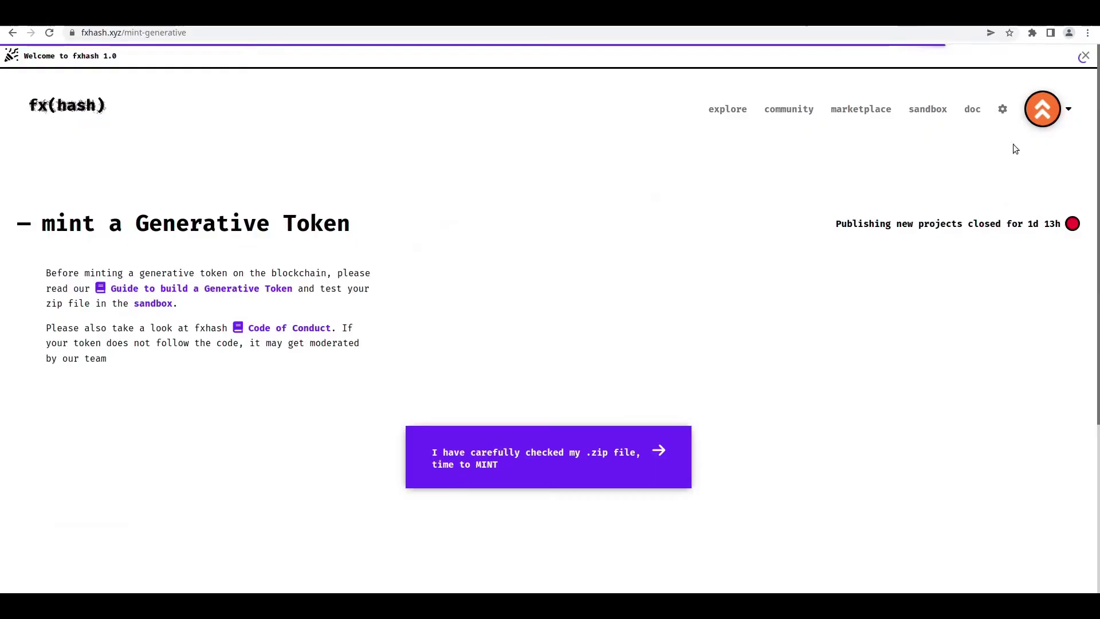
- Confirm the zip check, drop scene_01.zip into fxhash, upload to IPFS and generate a new hash
{"action": "left_click", "coordinate": [521, 430]}
{"action": "scroll", "coordinate": [482, 412], "scroll_direction": "down", "scroll_amount": 3}
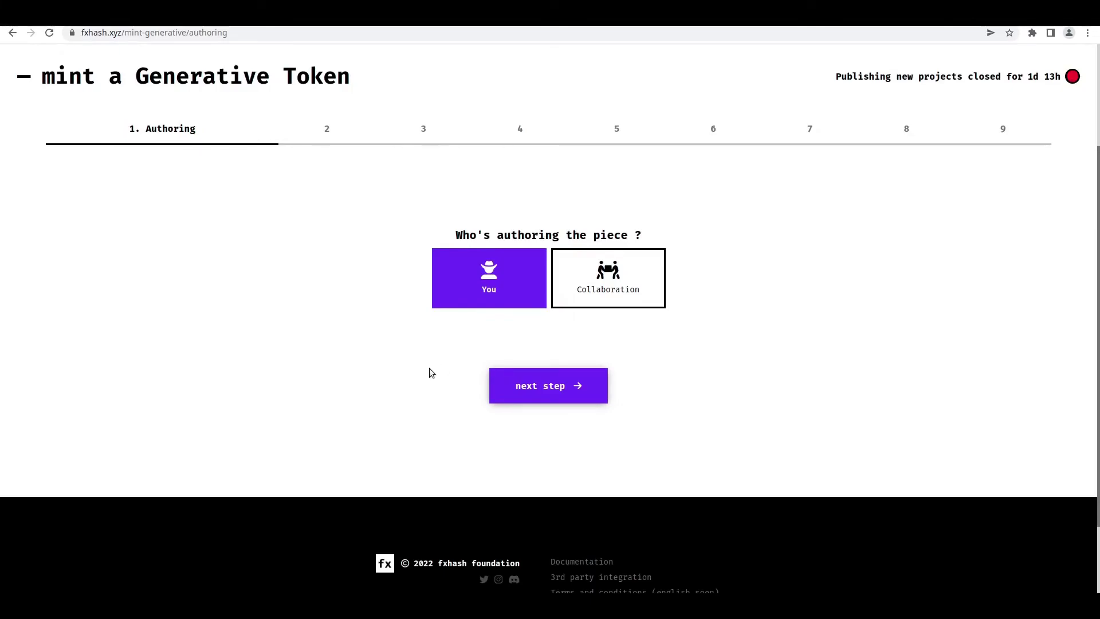
{"action": "left_click", "coordinate": [540, 386]}
{"action": "key", "text": "alt+Tab"}
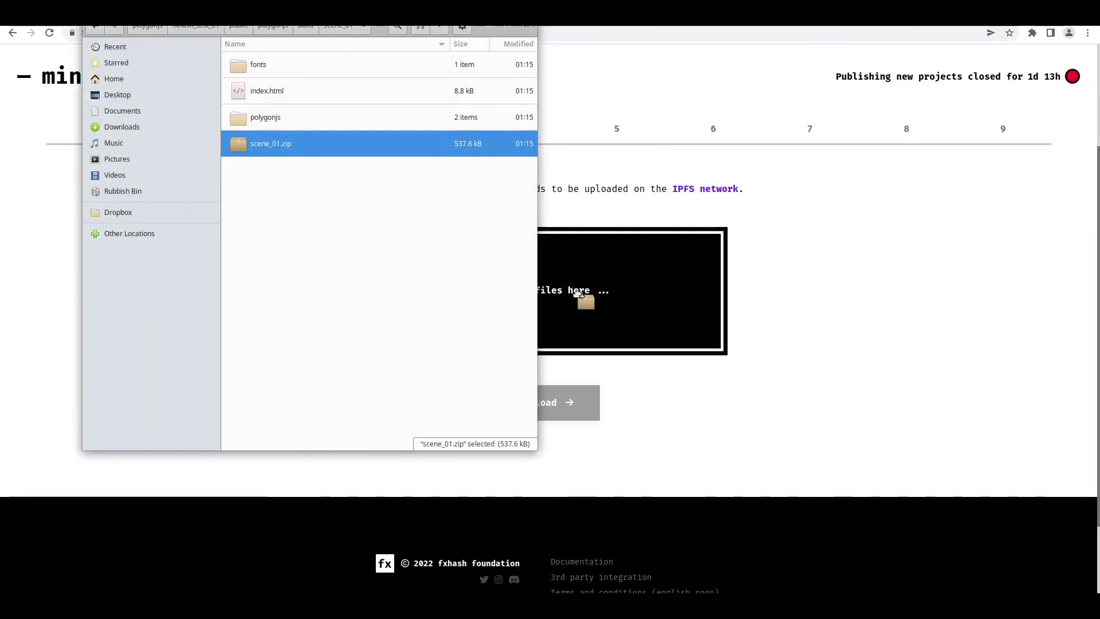
{"action": "left_click_drag", "start_coordinate": [338, 187], "coordinate": [584, 300]}
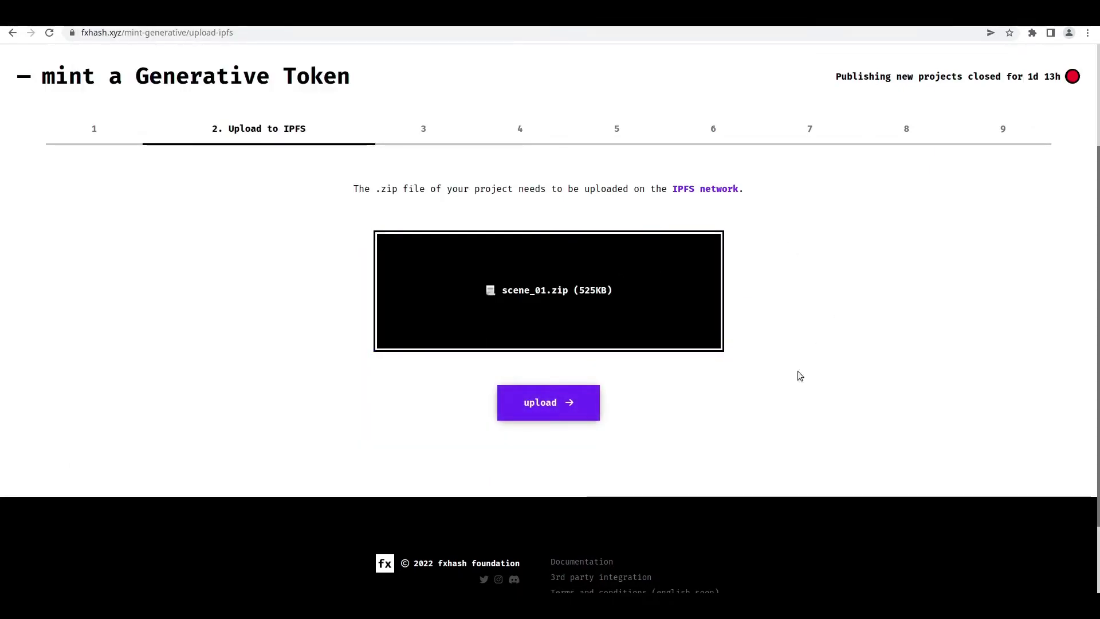
{"action": "left_click", "coordinate": [540, 406]}
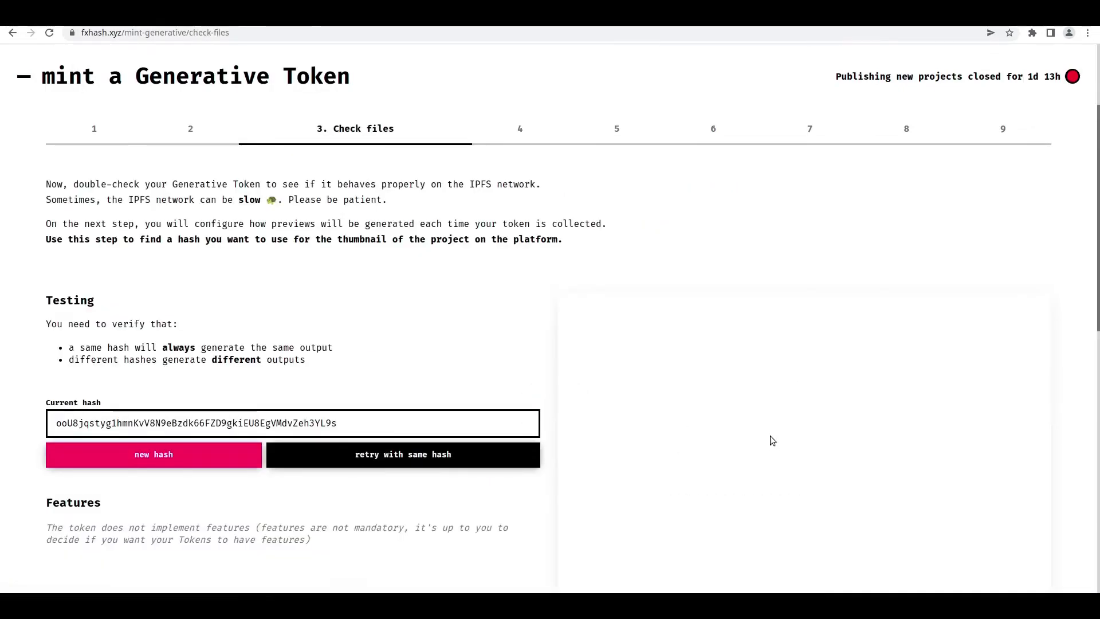
{"action": "scroll", "coordinate": [539, 312], "scroll_direction": "down", "scroll_amount": 1}
{"action": "scroll", "coordinate": [547, 308], "scroll_direction": "down", "scroll_amount": 4}
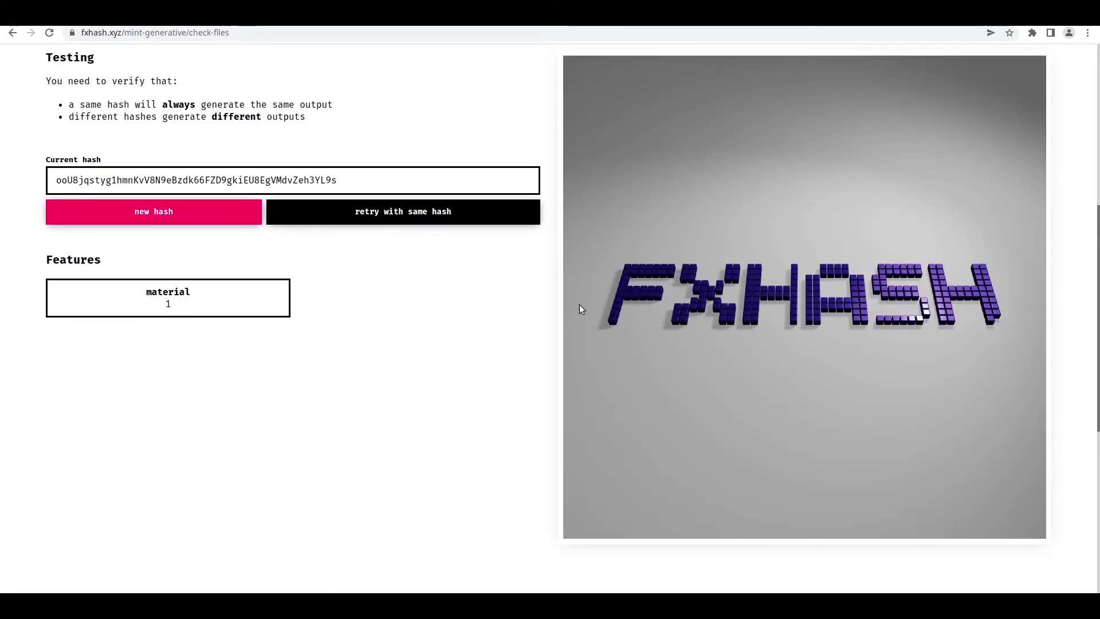
{"action": "left_click", "coordinate": [215, 222]}
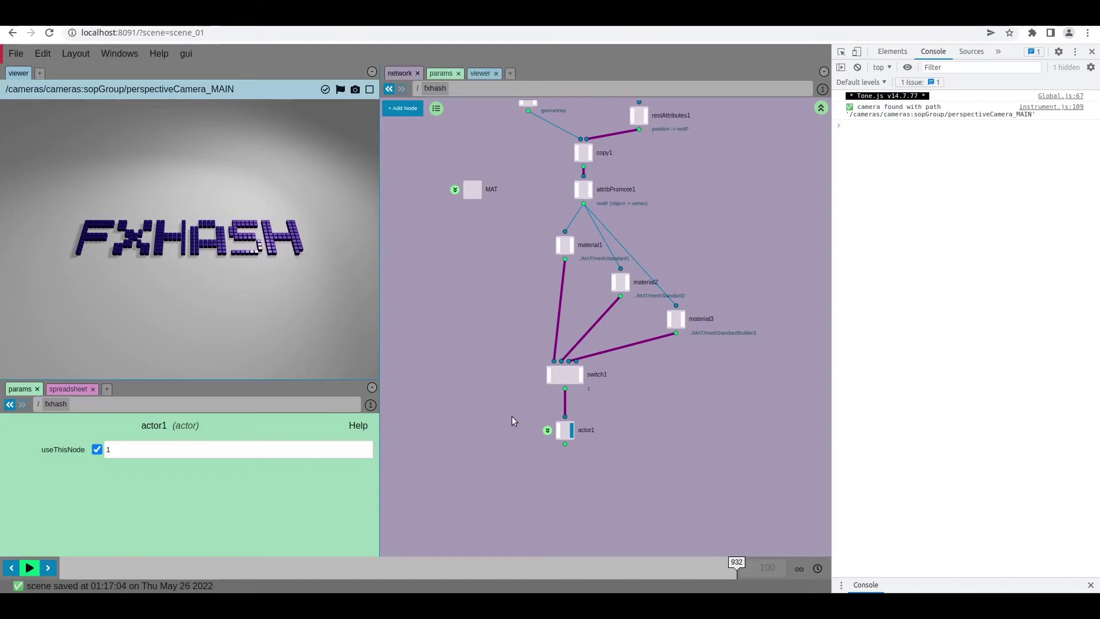
- Play the scene animation briefly, then pause it at a later frame
{"action": "left_click", "coordinate": [29, 567]}
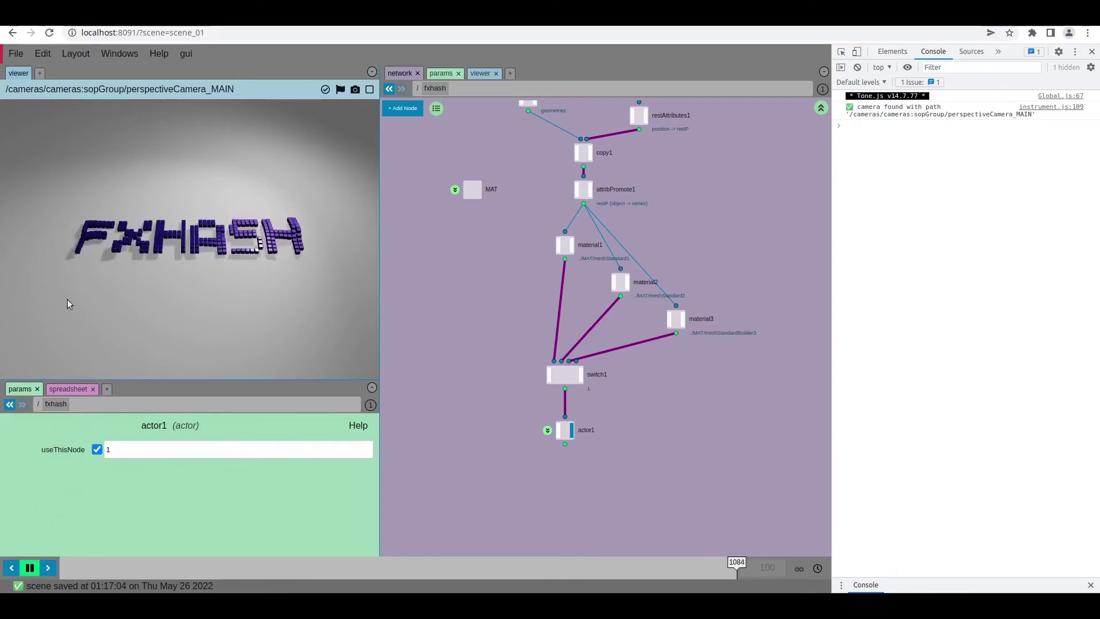
{"action": "left_click", "coordinate": [30, 568]}
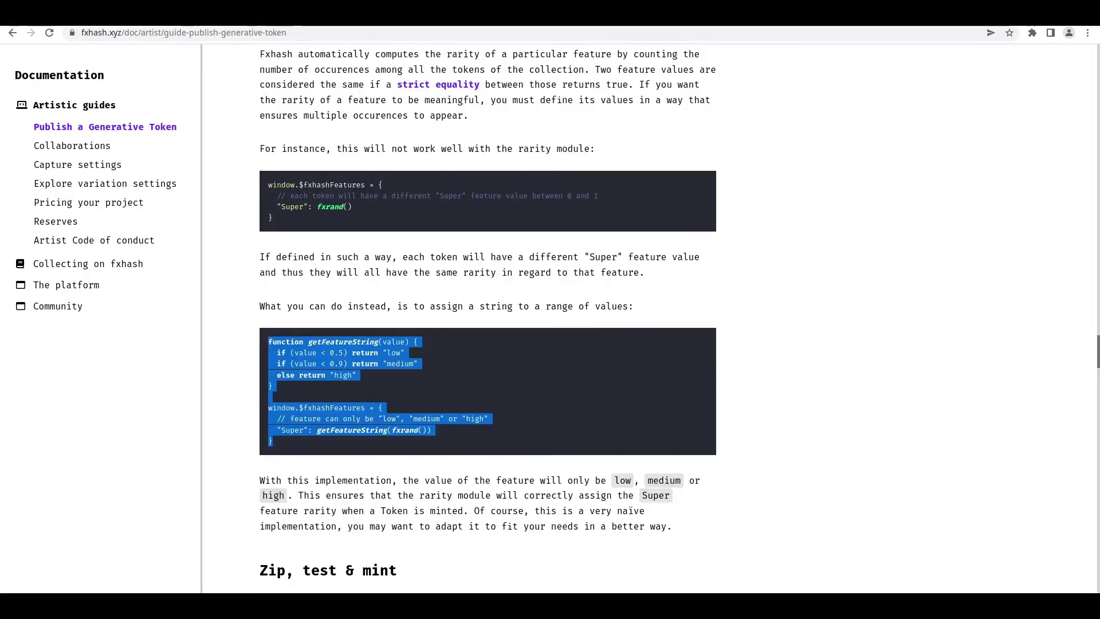
{"action": "scroll", "coordinate": [271, 221], "scroll_direction": "up", "scroll_amount": 1}
{"action": "scroll", "coordinate": [126, 116], "scroll_direction": "up", "scroll_amount": 4}
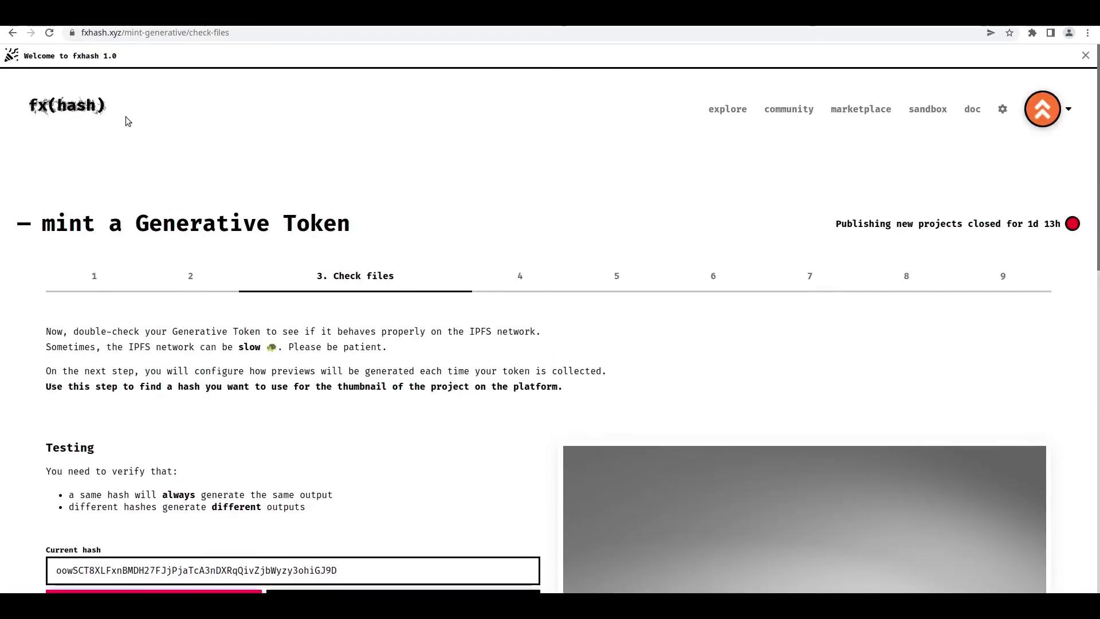
- From the fxhash home page, start minting a generative token and advance to the upload step
{"action": "left_click", "coordinate": [77, 105]}
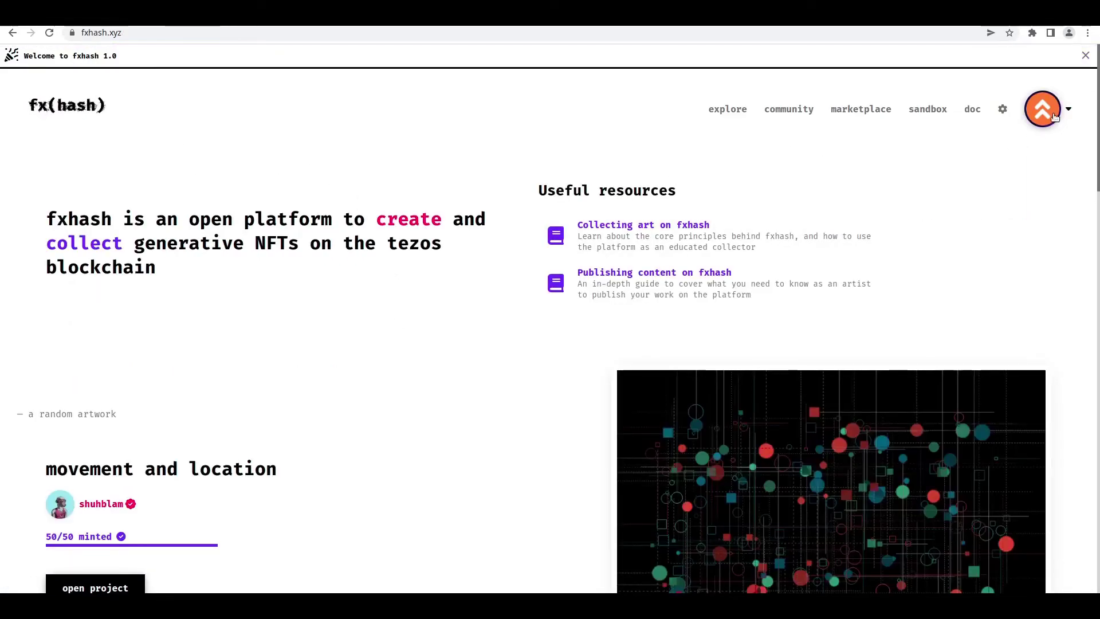
{"action": "left_click", "coordinate": [990, 148]}
{"action": "left_click", "coordinate": [521, 451]}
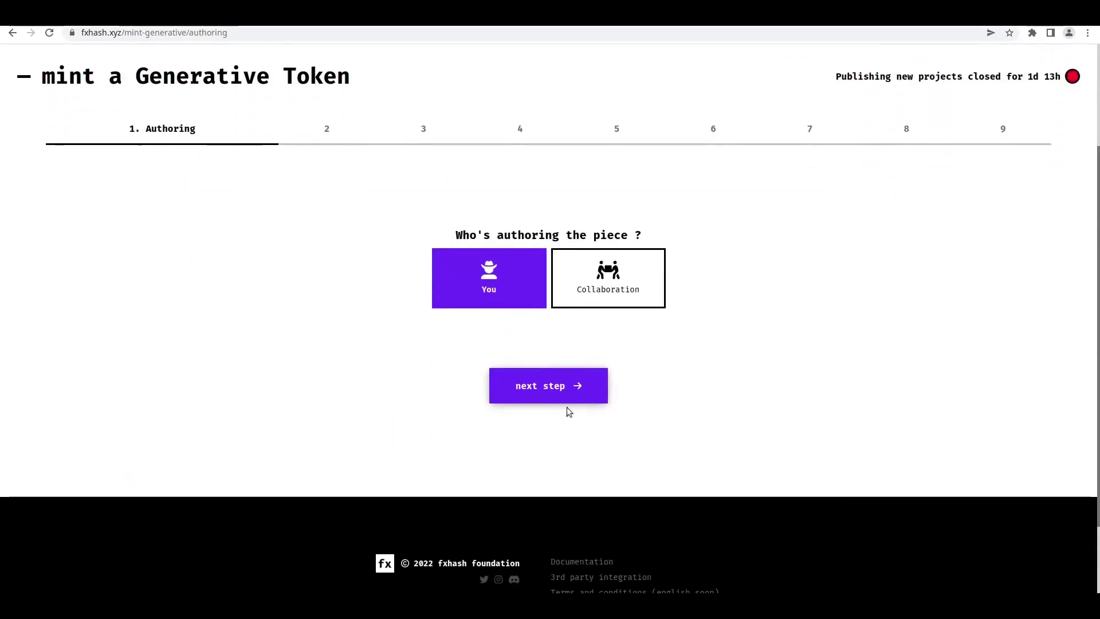
{"action": "left_click", "coordinate": [553, 386]}
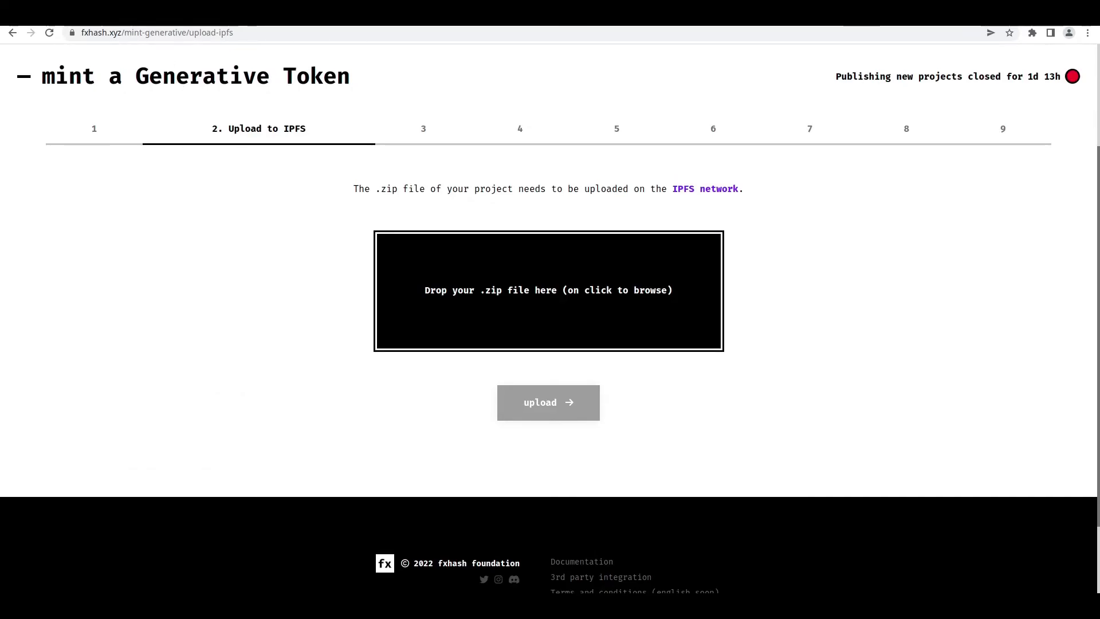
- Drop the re-exported scene_01.zip into the upload area and upload it to IPFS
{"action": "left_click", "coordinate": [549, 290]}
{"action": "double_click", "coordinate": [256, 69]}
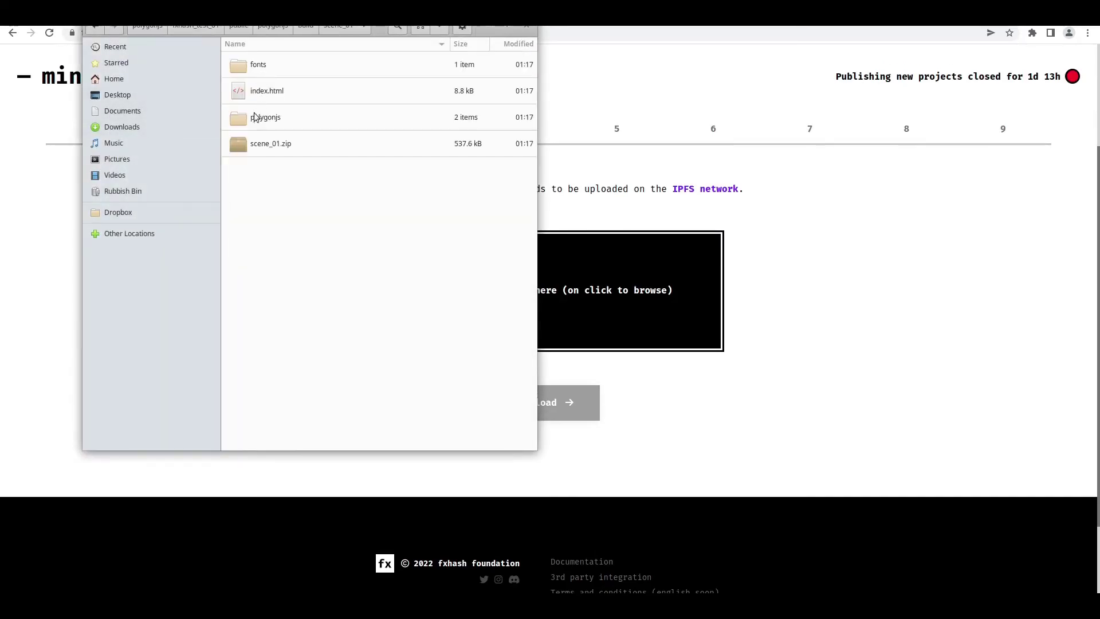
{"action": "left_click_drag", "start_coordinate": [242, 149], "coordinate": [695, 286]}
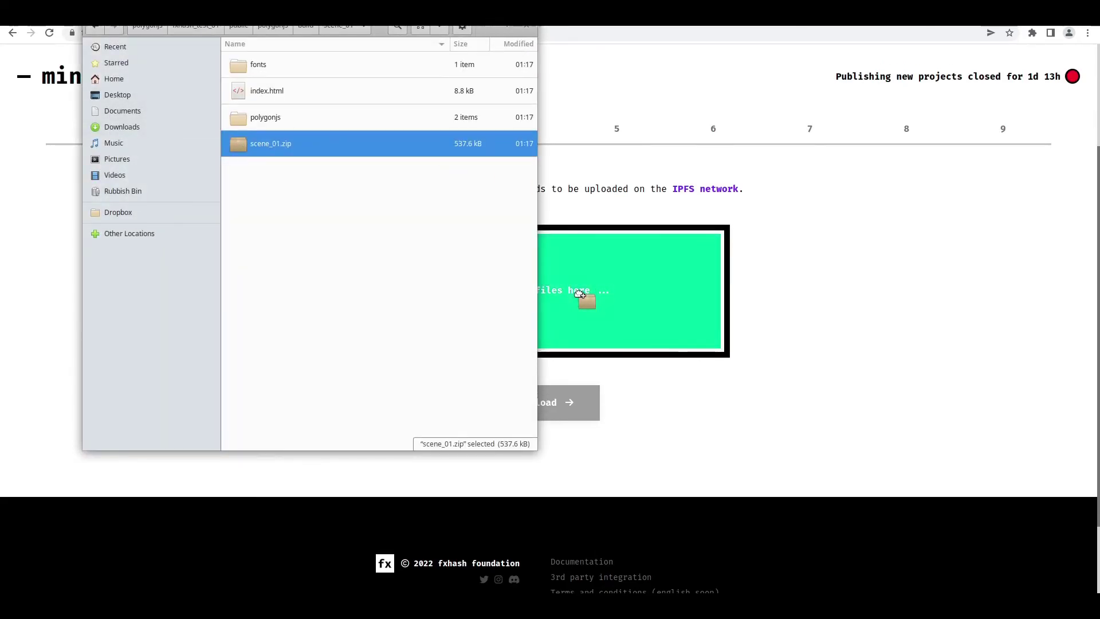
{"action": "left_click", "coordinate": [556, 405]}
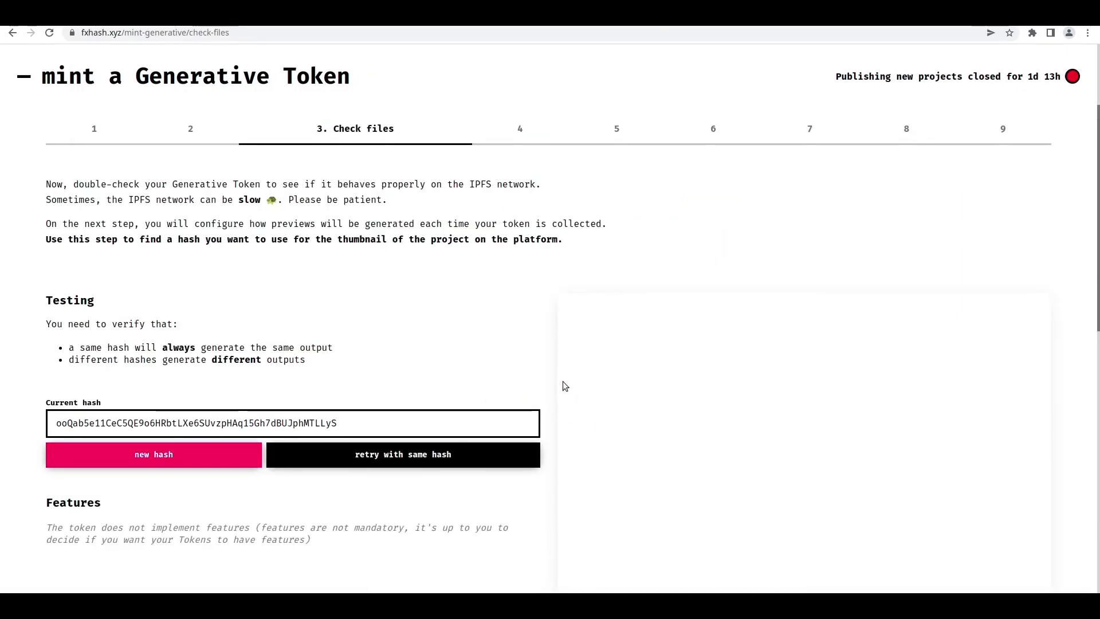
{"action": "scroll", "coordinate": [559, 382], "scroll_direction": "down", "scroll_amount": 2}
{"action": "scroll", "coordinate": [545, 378], "scroll_direction": "down", "scroll_amount": 2}
{"action": "scroll", "coordinate": [545, 371], "scroll_direction": "down", "scroll_amount": 2}
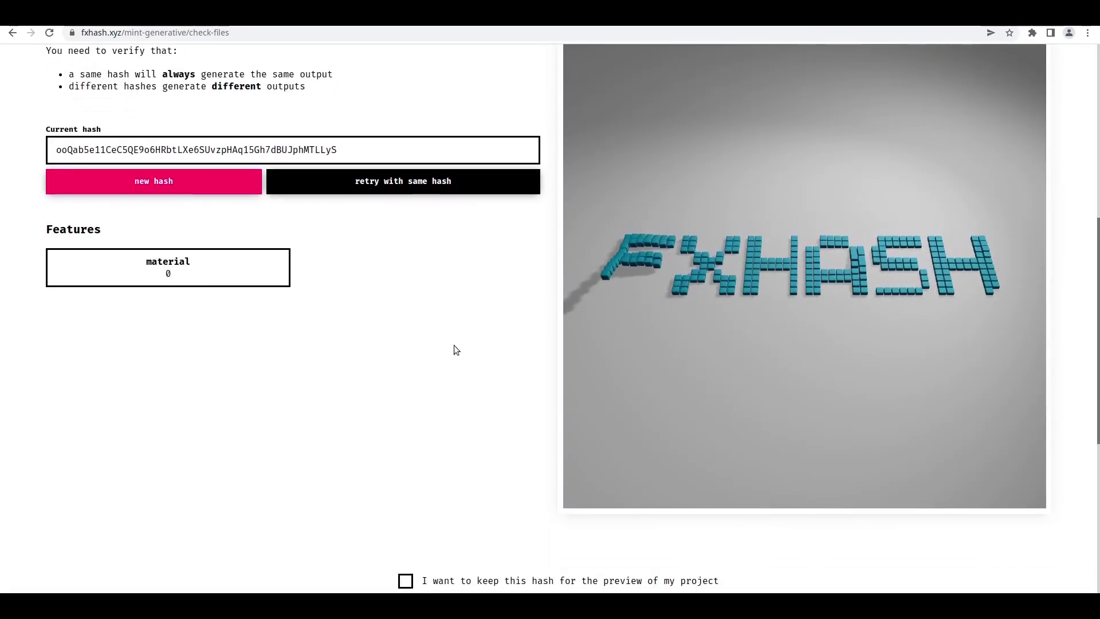
- Generate new hashes twice, watching material flip between 1 (purple) and 0 (teal)
{"action": "left_click", "coordinate": [159, 182]}
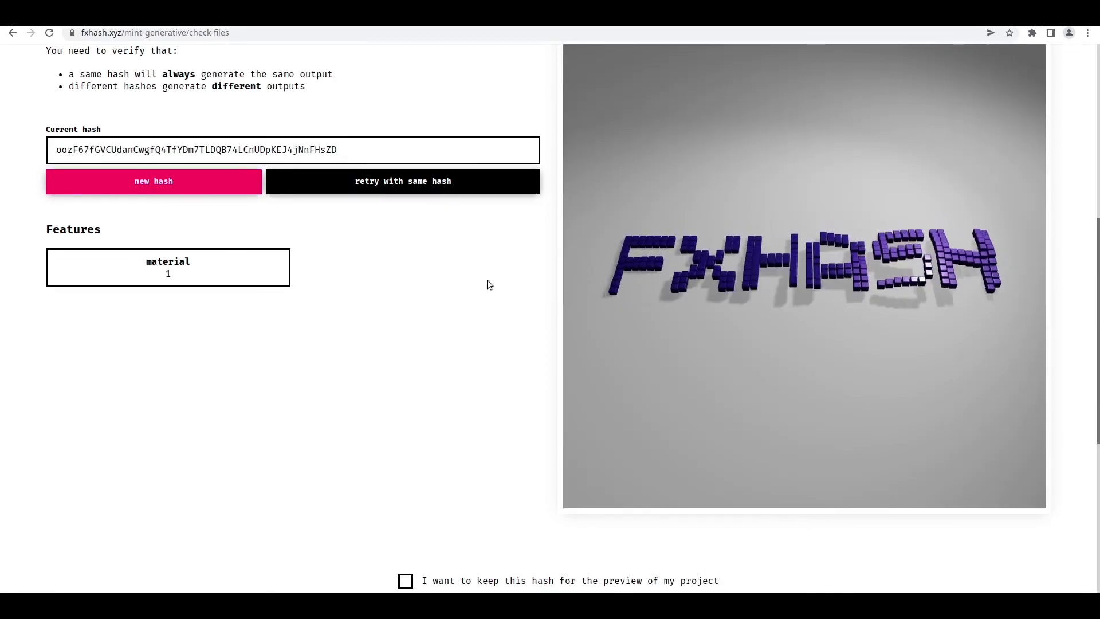
{"action": "left_click", "coordinate": [152, 191]}
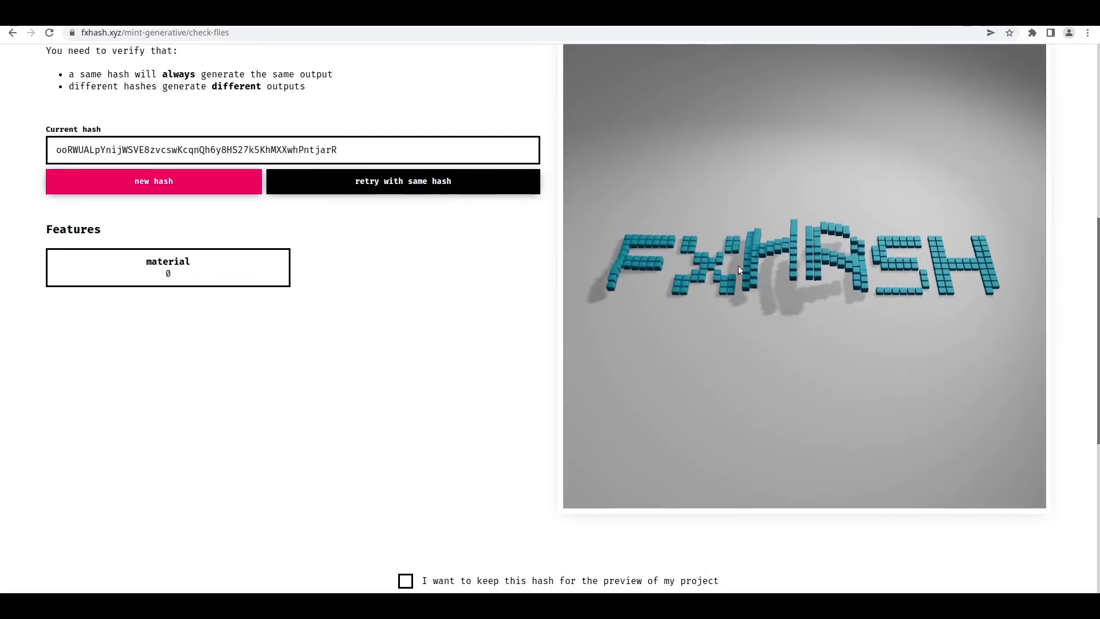